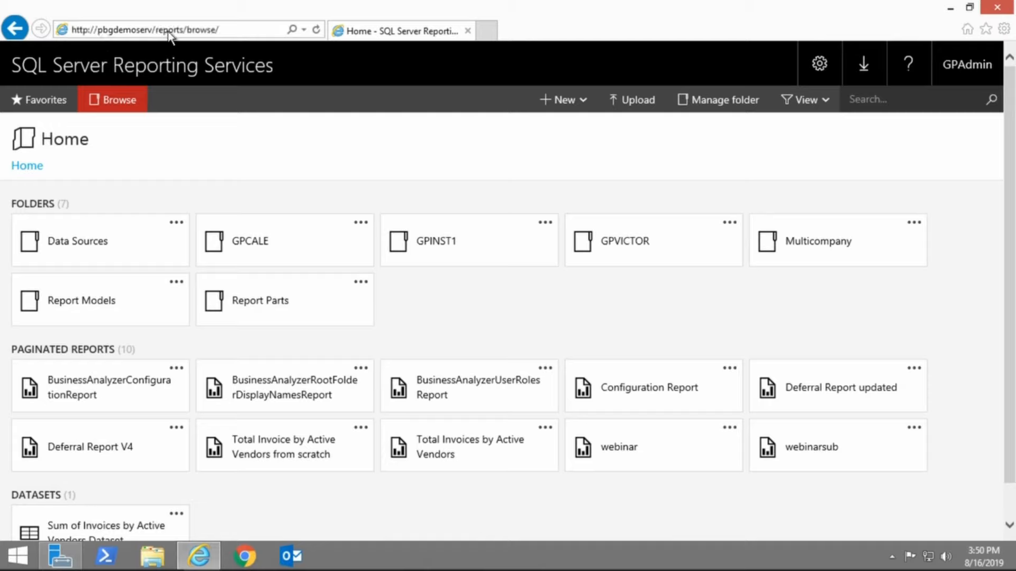
pyautogui.click(228, 30)
pyautogui.click(229, 29)
pyautogui.press('BackSpace')
pyautogui.press('BackSpace')
pyautogui.press('BackSpace')
pyautogui.press('BackSpace')
pyautogui.press('BackSpace')
pyautogui.press('BackSpace')
pyautogui.press('BackSpace')
pyautogui.press('BackSpace')
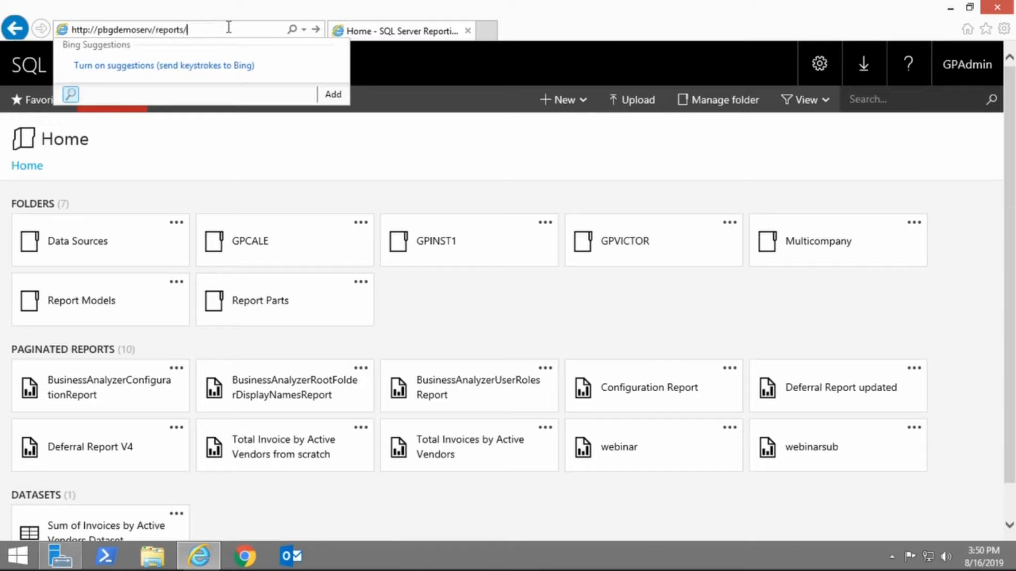
pyautogui.press('Return')
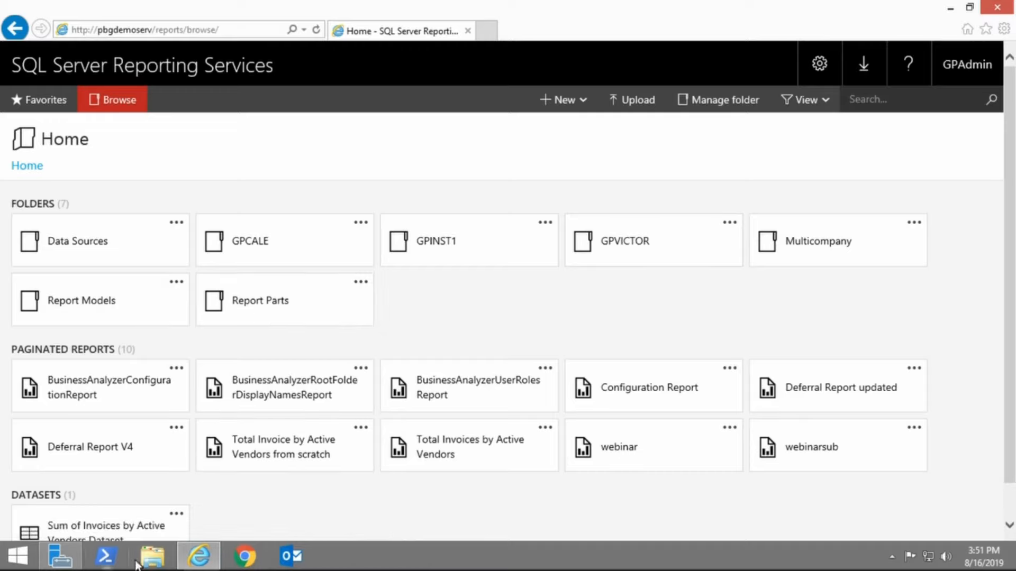
# Launch Dynamics GP and open Reporting Tools Setup, entering the system password
pyautogui.click(18, 556)
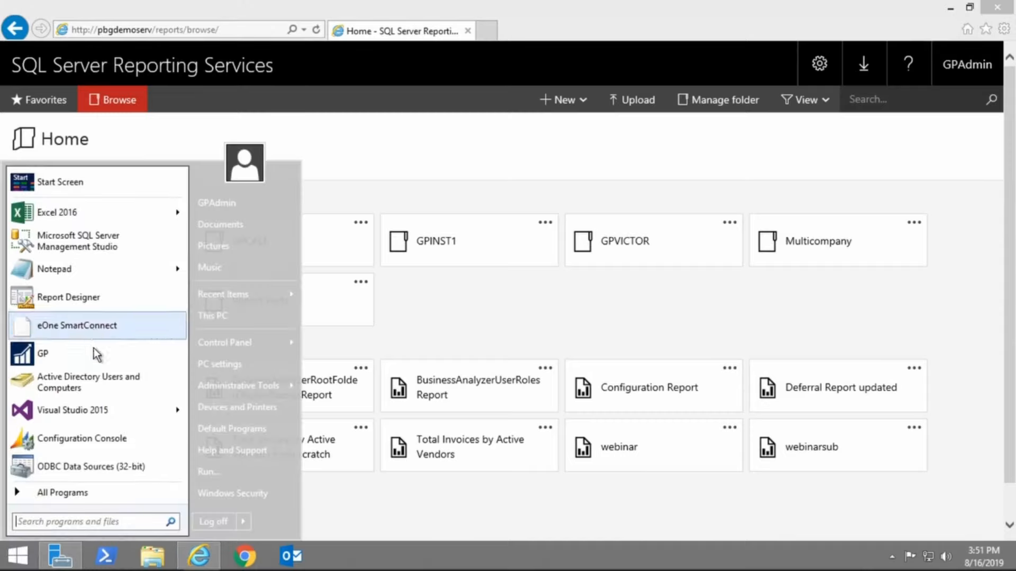
pyautogui.click(94, 356)
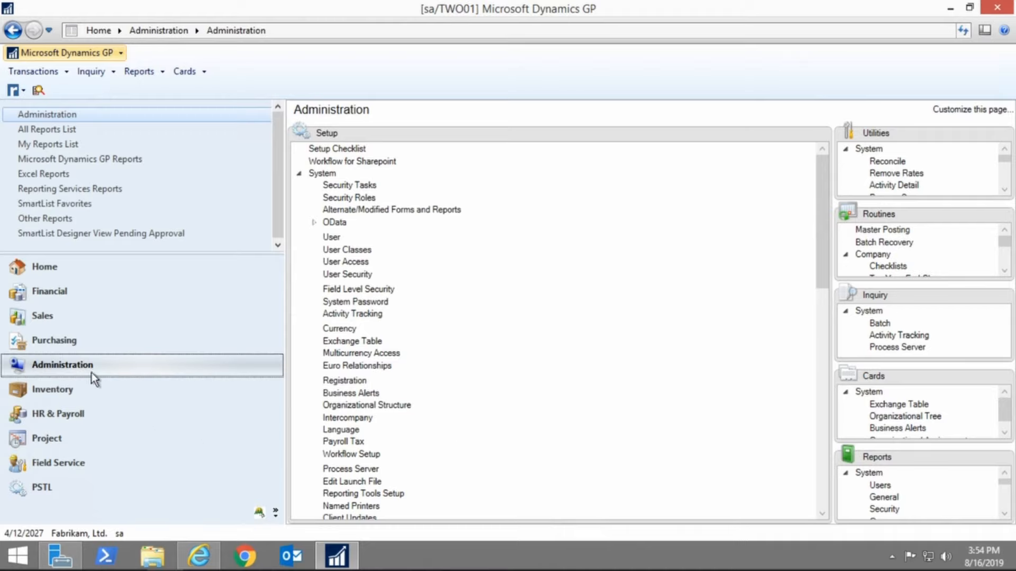
pyautogui.click(356, 499)
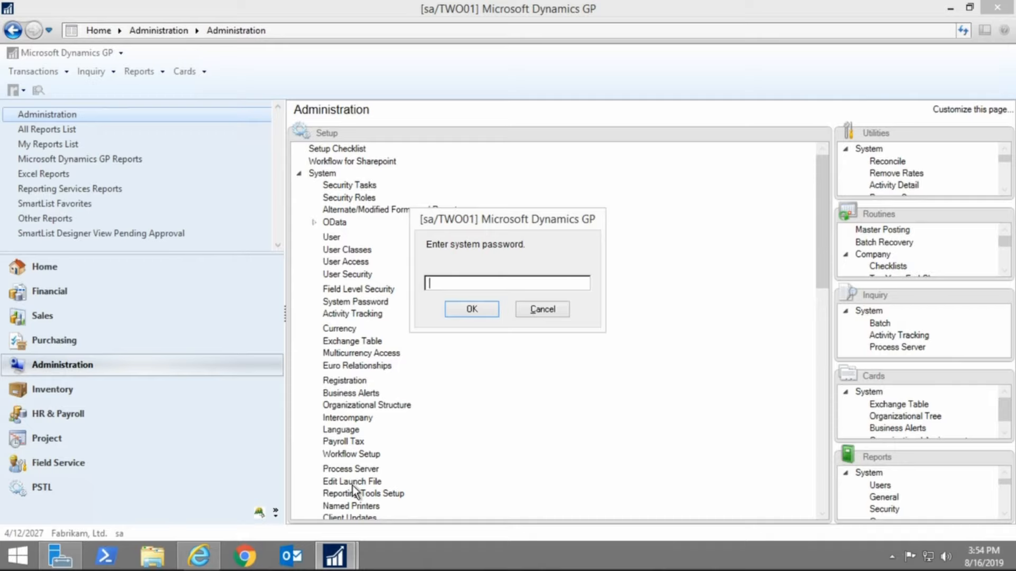
pyautogui.write('••••••••')
pyautogui.press('Return')
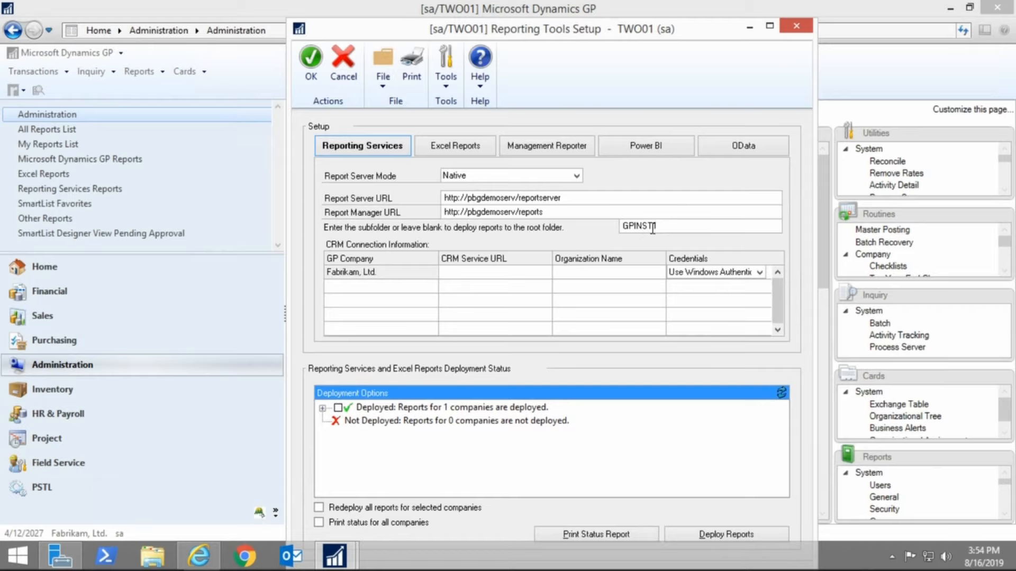
# Expand the deployed Fabrikam, Ltd. reports in the deployment status tree and select the SRS Reports entry
pyautogui.click(323, 408)
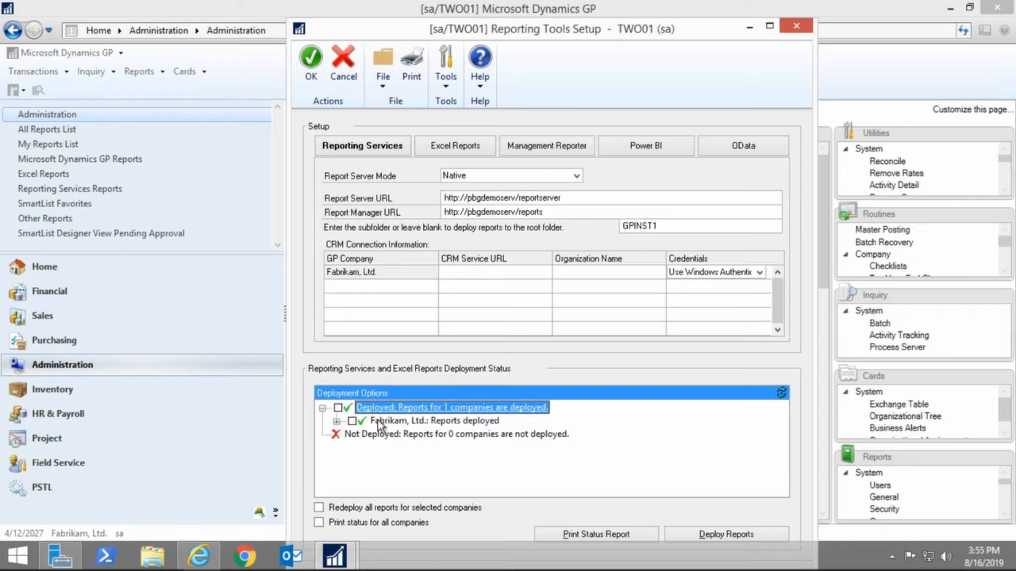
pyautogui.click(336, 423)
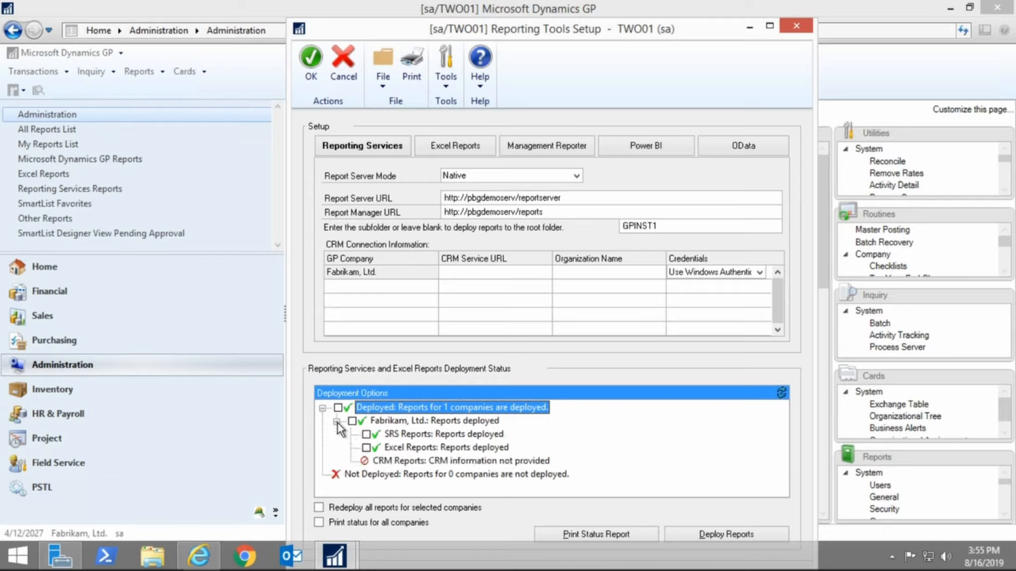
pyautogui.click(365, 434)
pyautogui.click(366, 447)
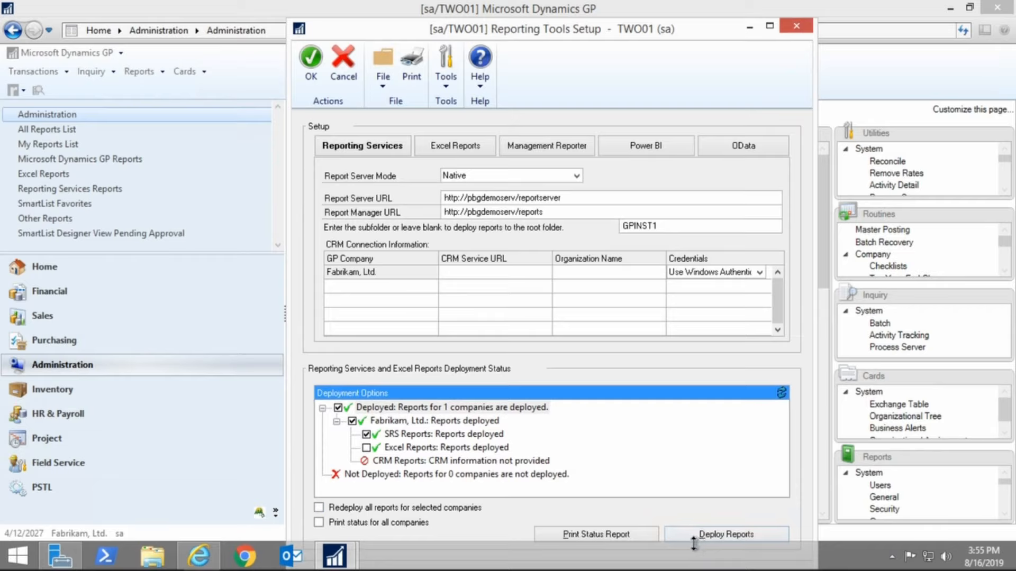
# Switch to the browser and open the GPINST1 > TWO01 > Financial report folder
pyautogui.click(194, 565)
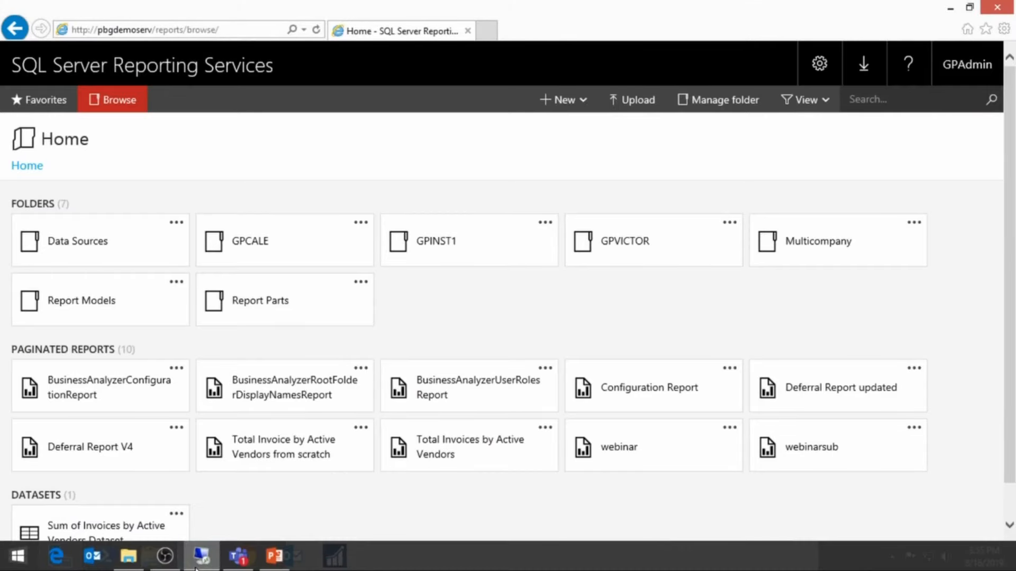
pyautogui.moveTo(201, 566)
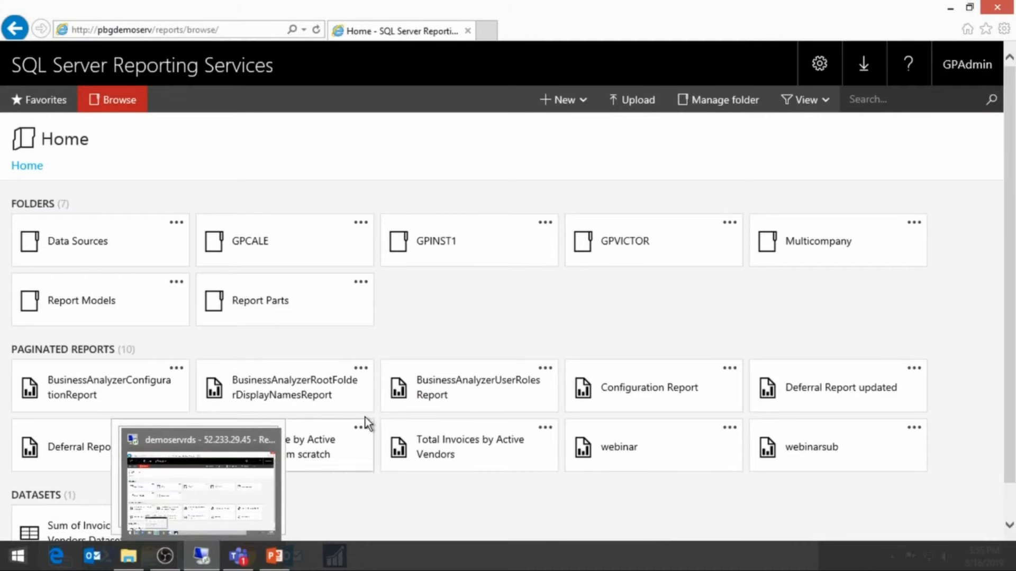
pyautogui.click(432, 256)
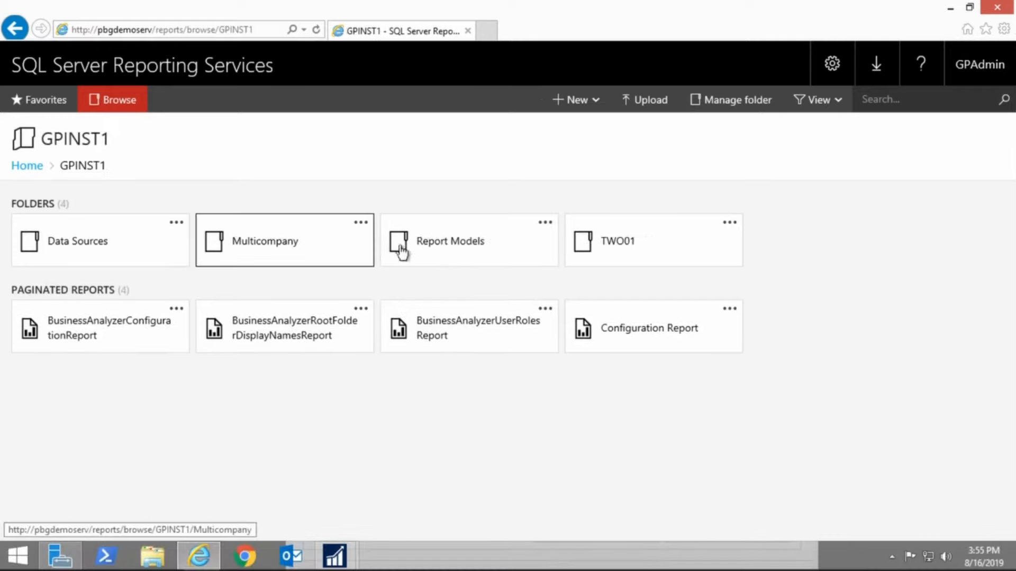
pyautogui.click(625, 254)
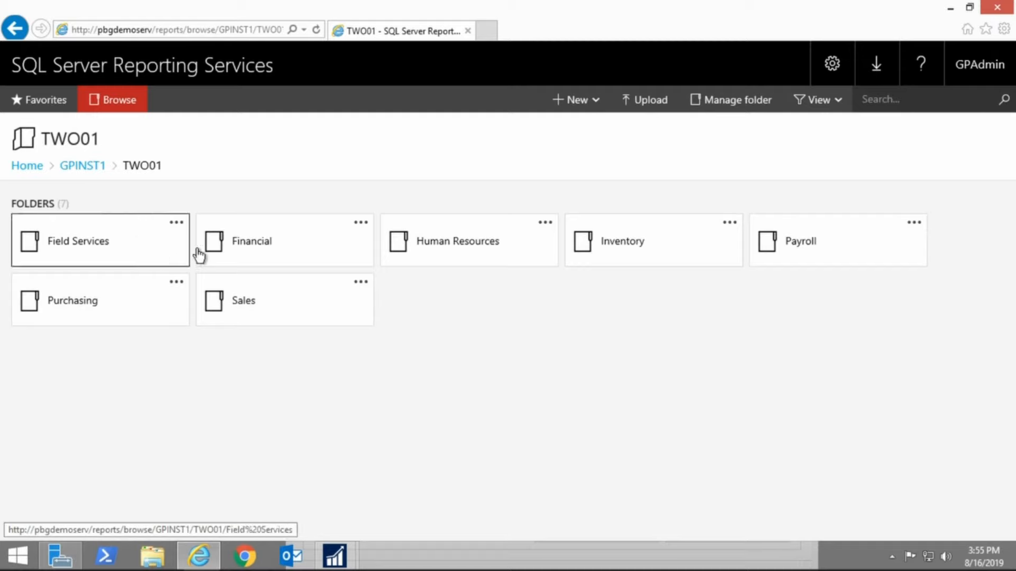
pyautogui.click(249, 251)
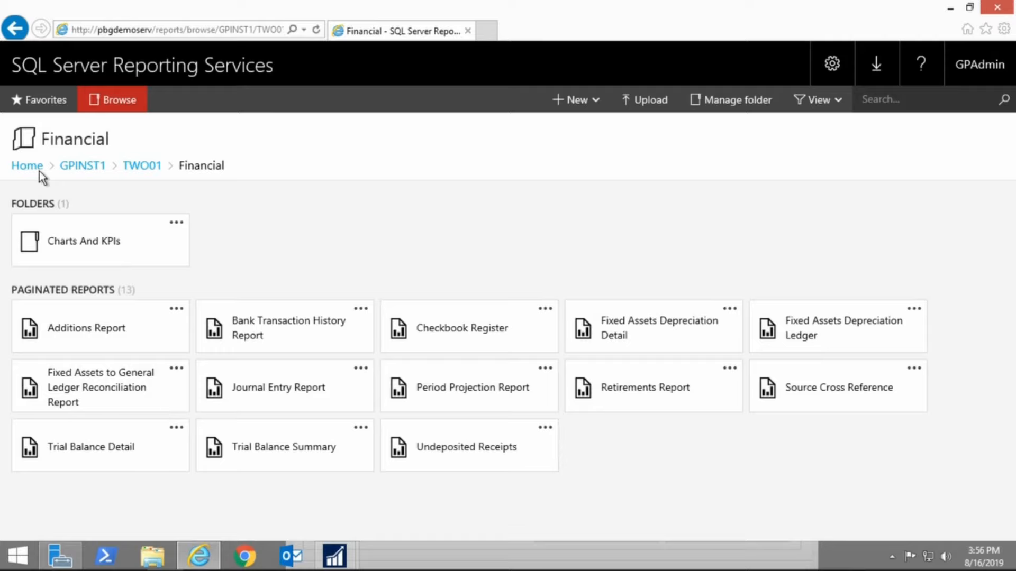
# Return to Home and open the site settings Security page
pyautogui.click(27, 166)
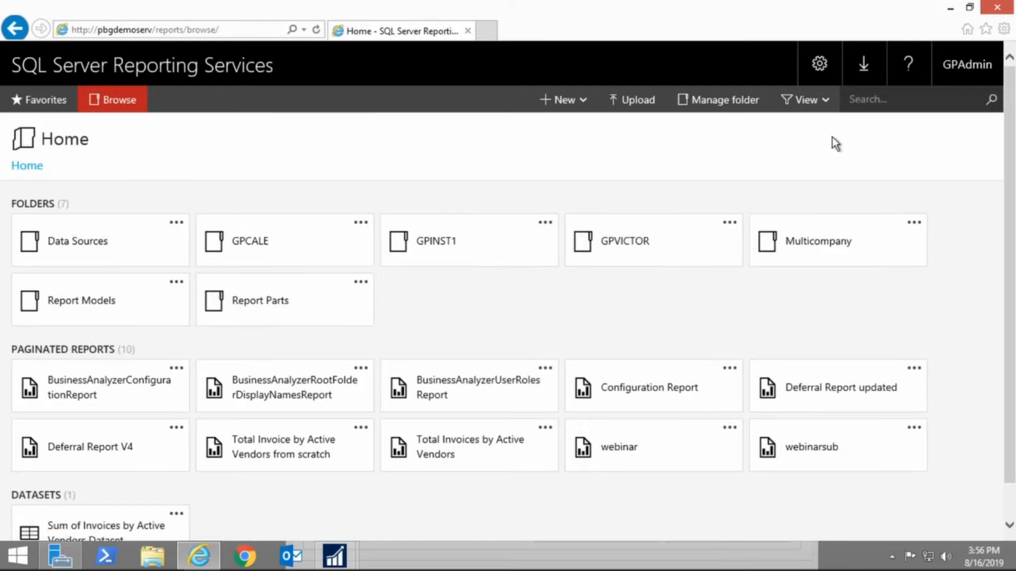
pyautogui.click(824, 66)
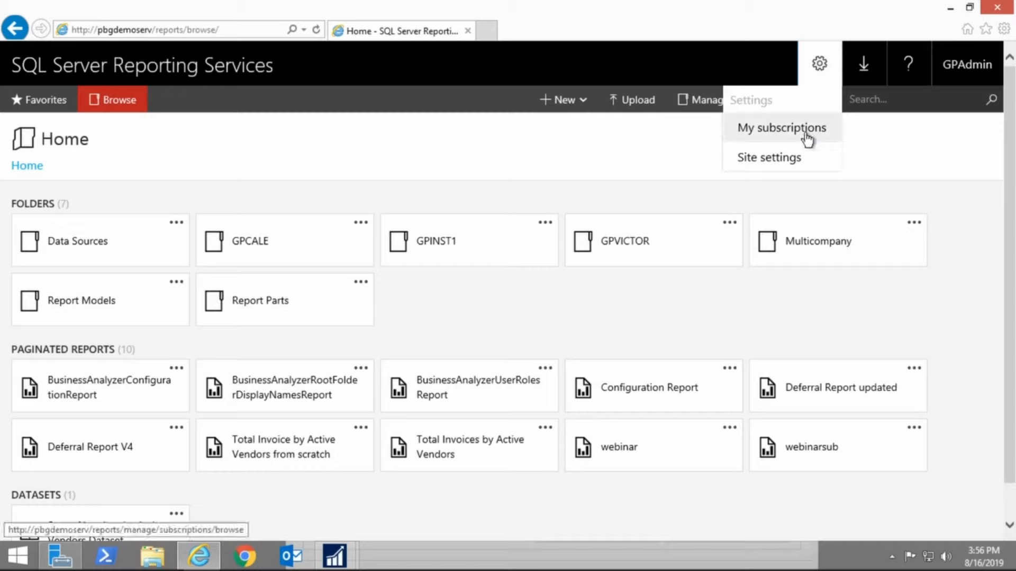
pyautogui.click(791, 156)
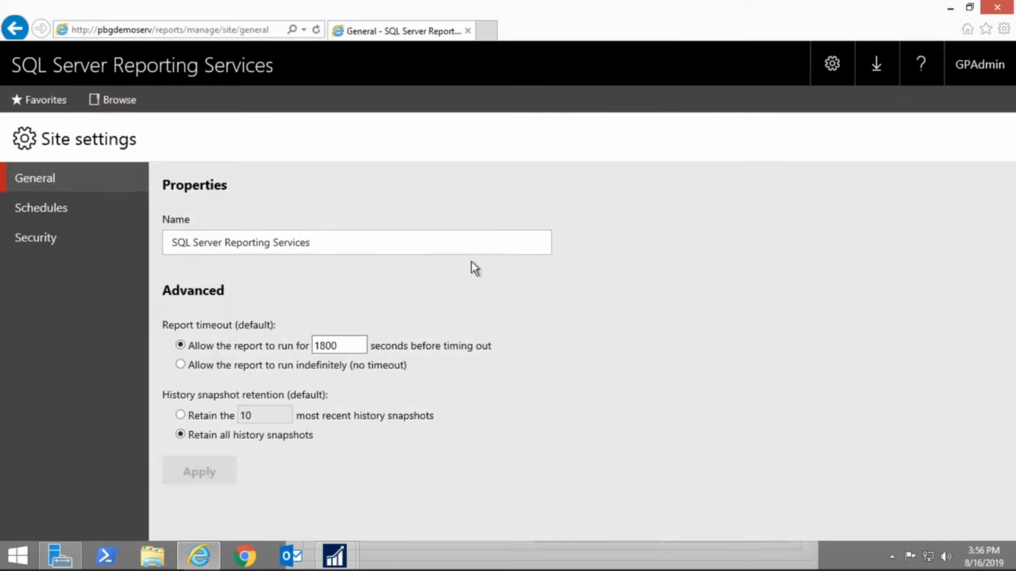
pyautogui.click(55, 249)
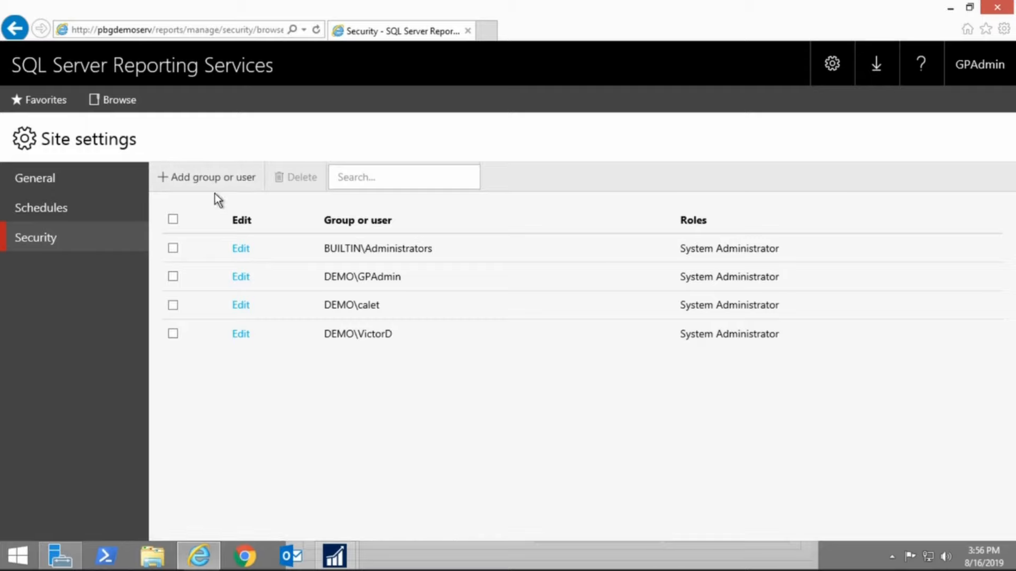
# Review the system role options for adding a site-level group or user, then cancel
pyautogui.click(186, 178)
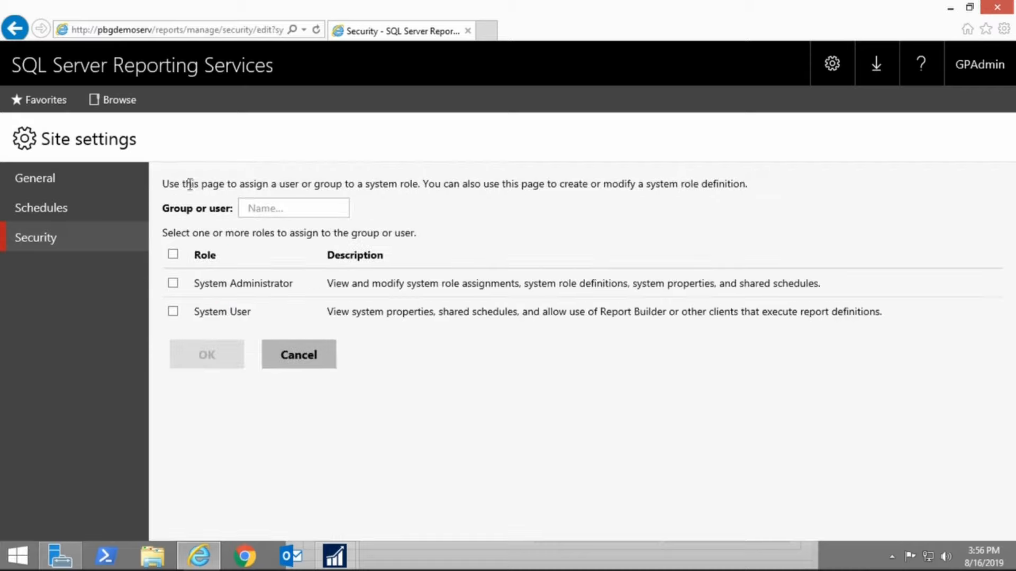
pyautogui.click(268, 210)
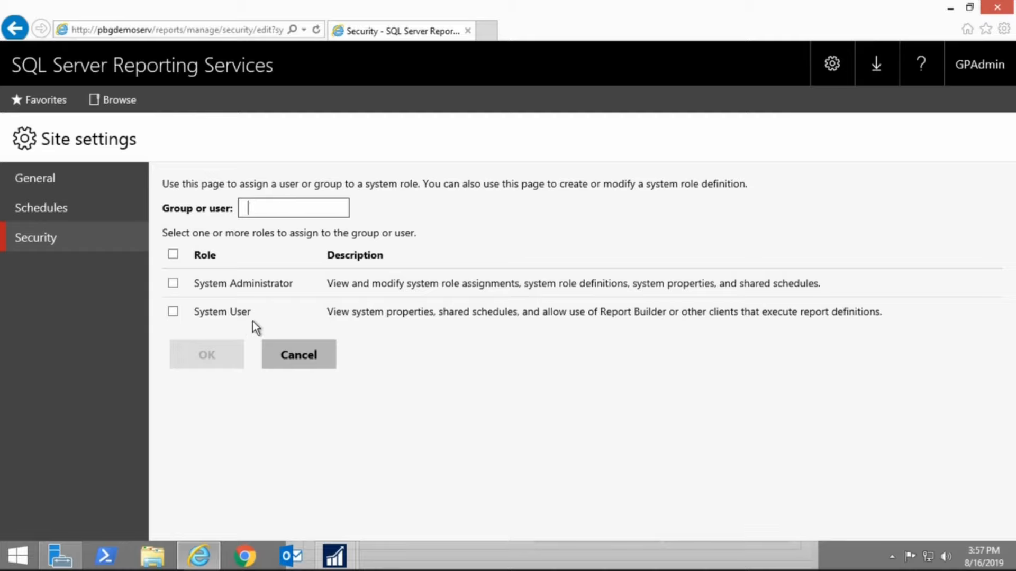
pyautogui.click(290, 357)
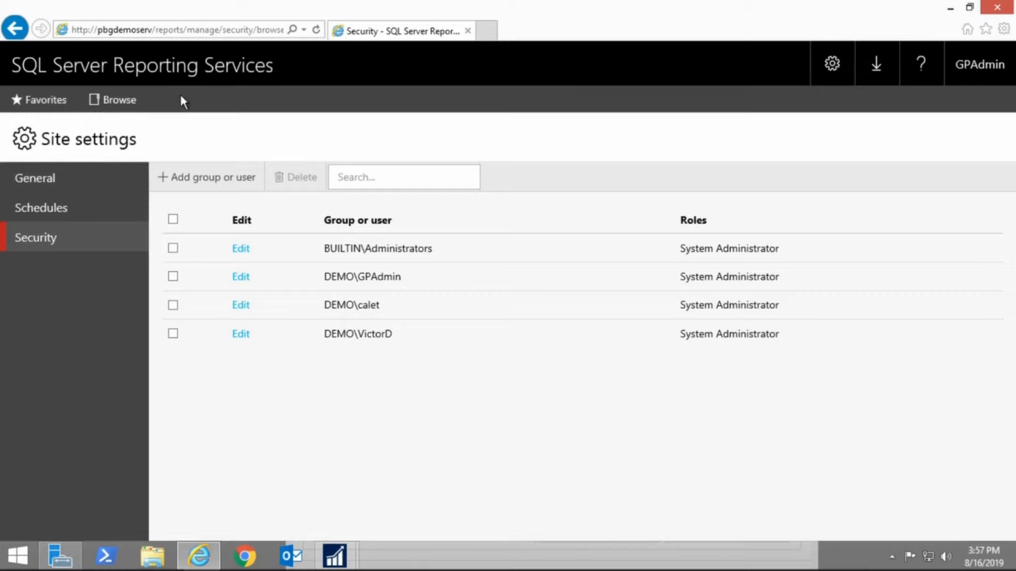
# Return to the Home folder from the site settings
pyautogui.click(17, 32)
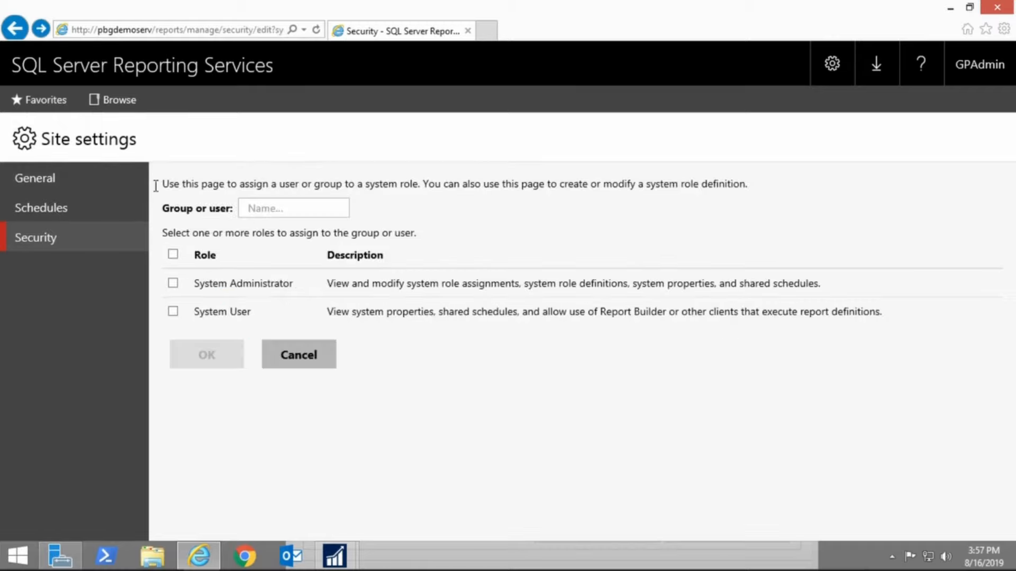
pyautogui.click(32, 177)
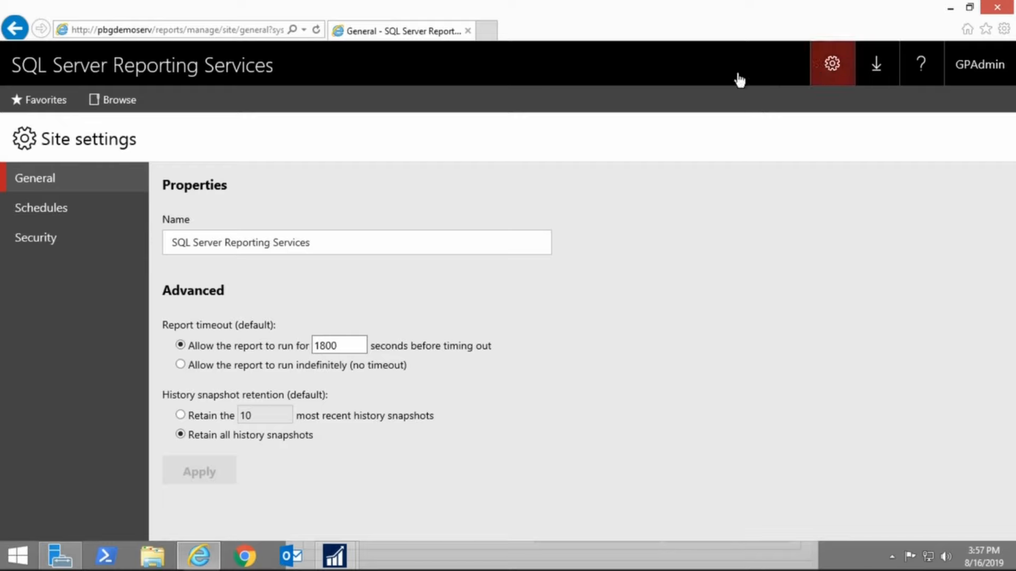
pyautogui.click(113, 106)
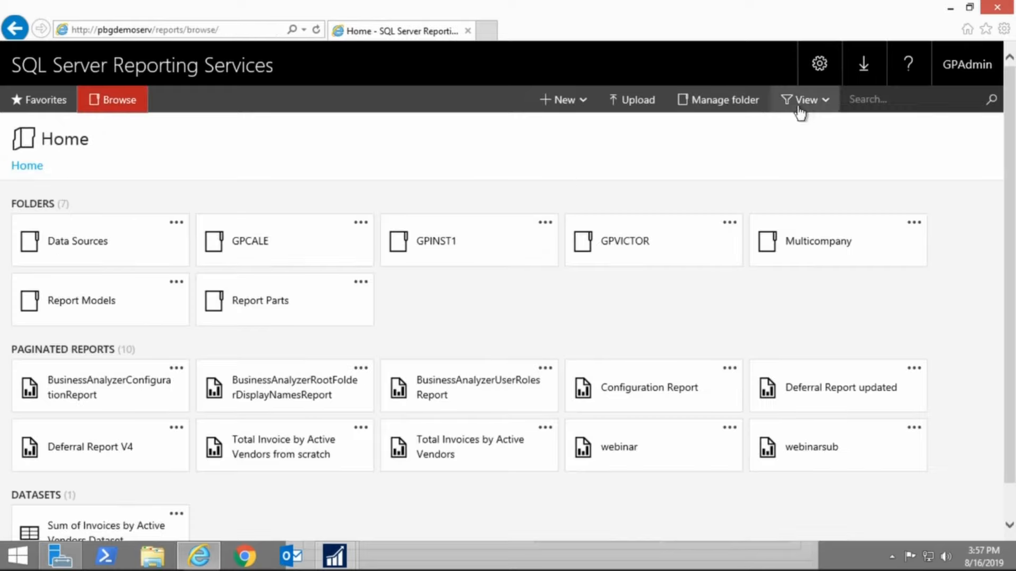
# Open the Home folder's security and review the new role assignment options, cancelling out each time
pyautogui.click(733, 106)
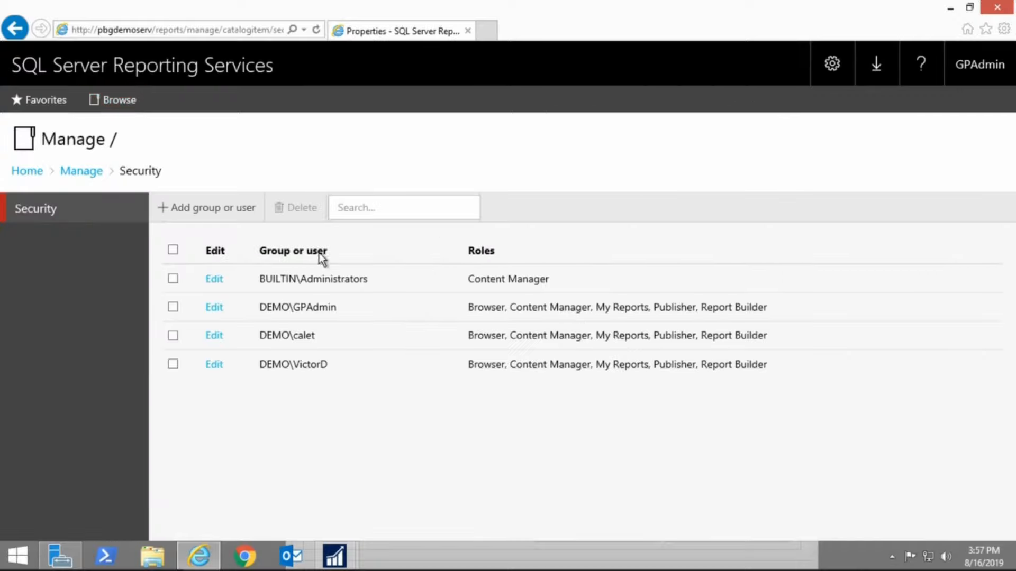
pyautogui.click(183, 208)
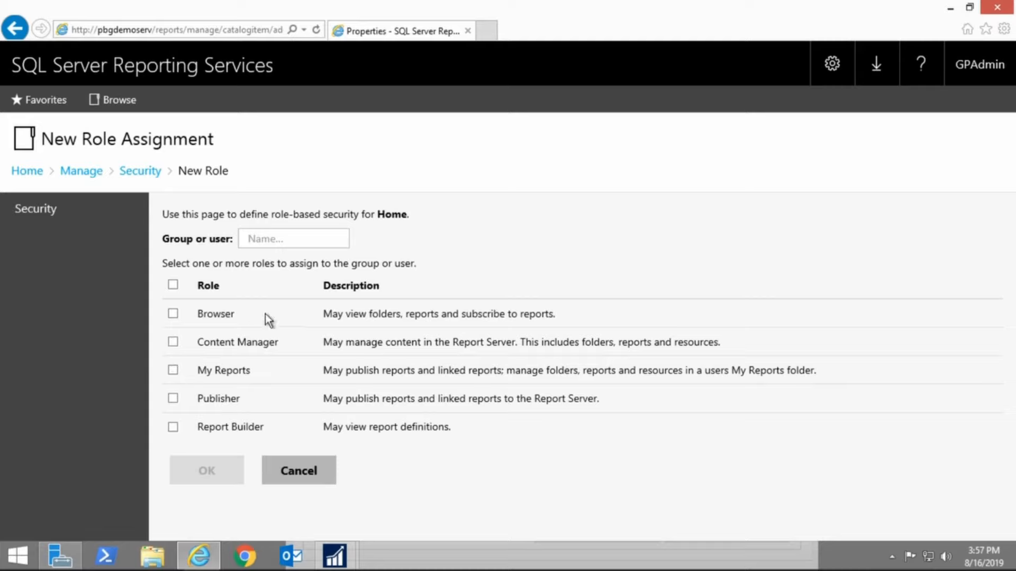
pyautogui.click(297, 474)
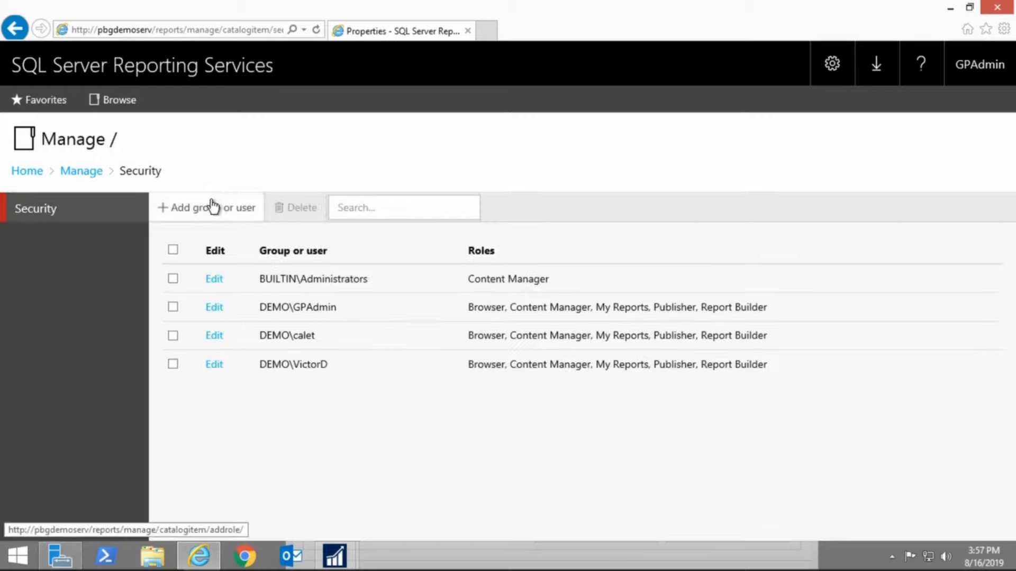
pyautogui.click(197, 210)
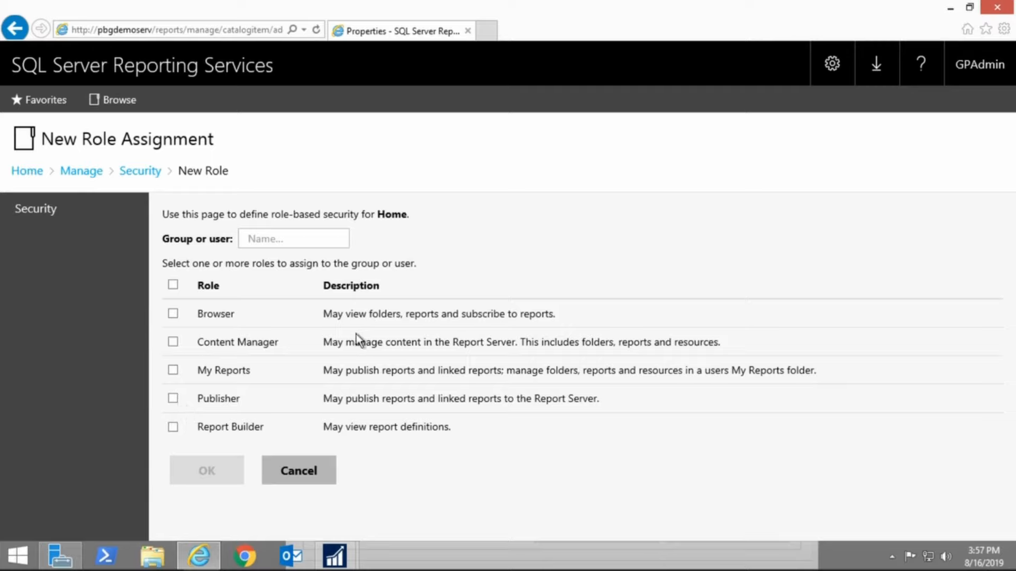
pyautogui.click(307, 478)
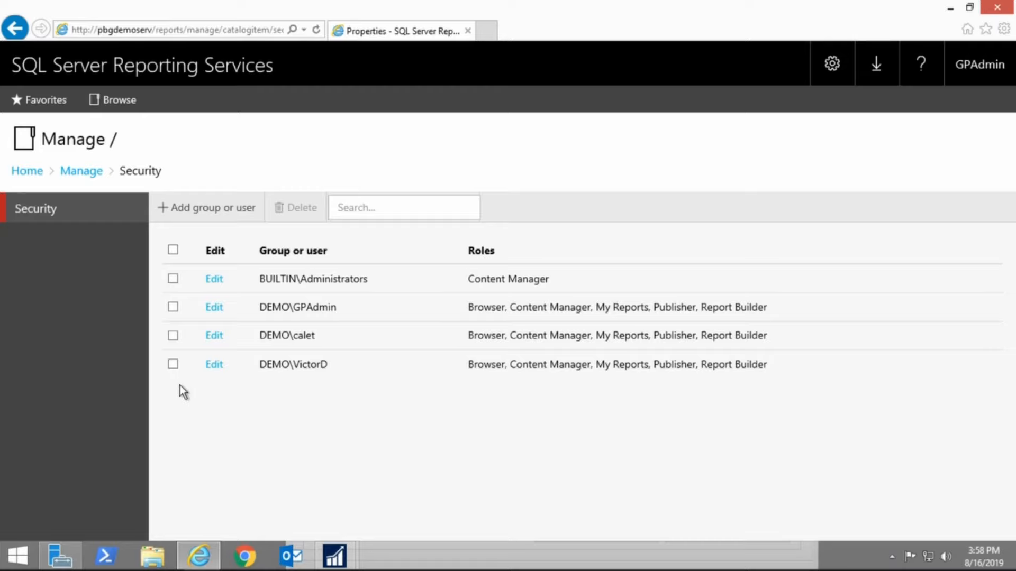
# Navigate back to Home and into the GPINST1 > TWO01 folder
pyautogui.click(83, 175)
pyautogui.click(28, 172)
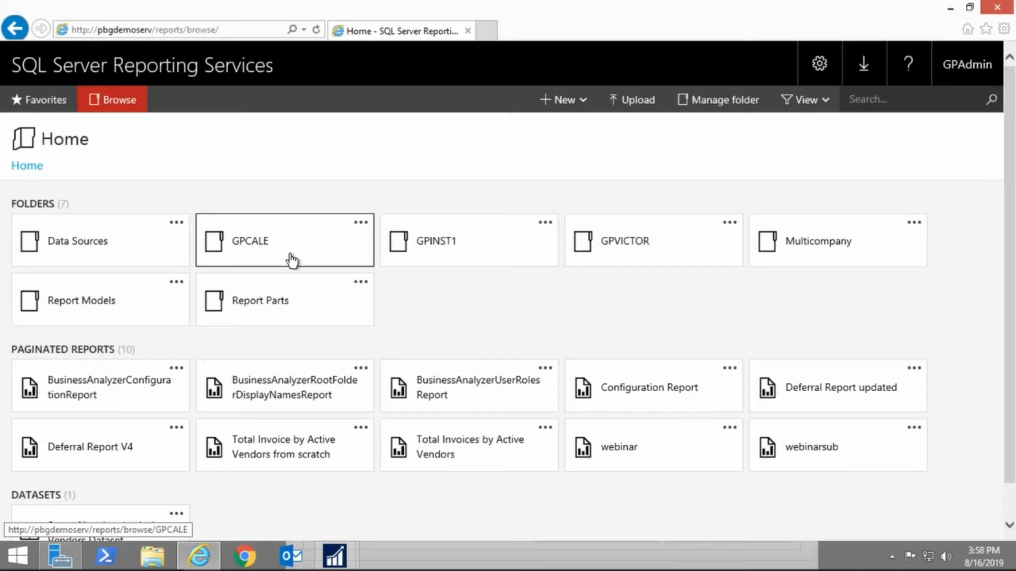
pyautogui.click(442, 239)
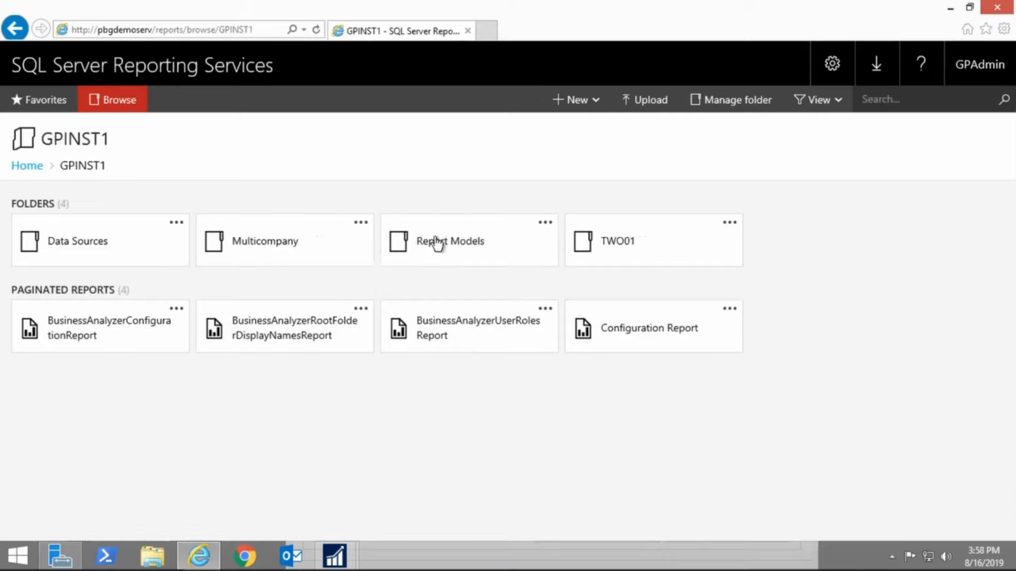
pyautogui.click(614, 237)
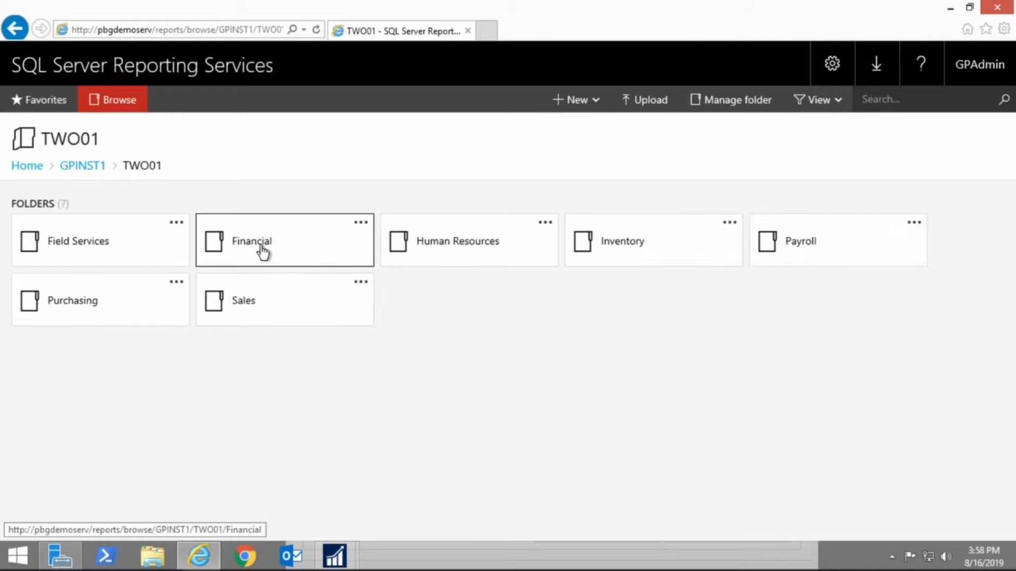
# Open the Financial folder's security settings and start customizing its security, cancelling the inheritance confirmation
pyautogui.click(361, 223)
pyautogui.click(415, 286)
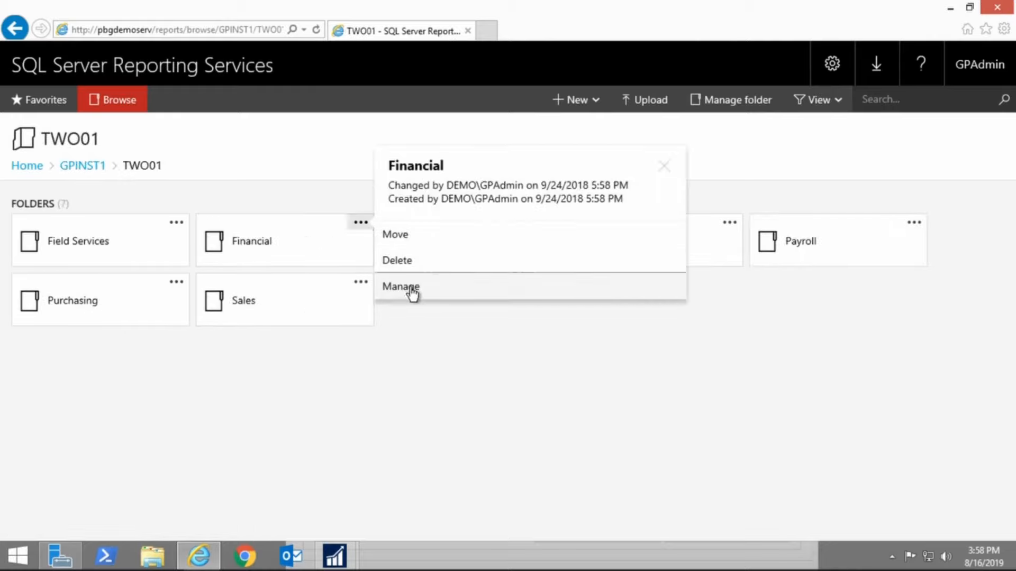
pyautogui.click(51, 249)
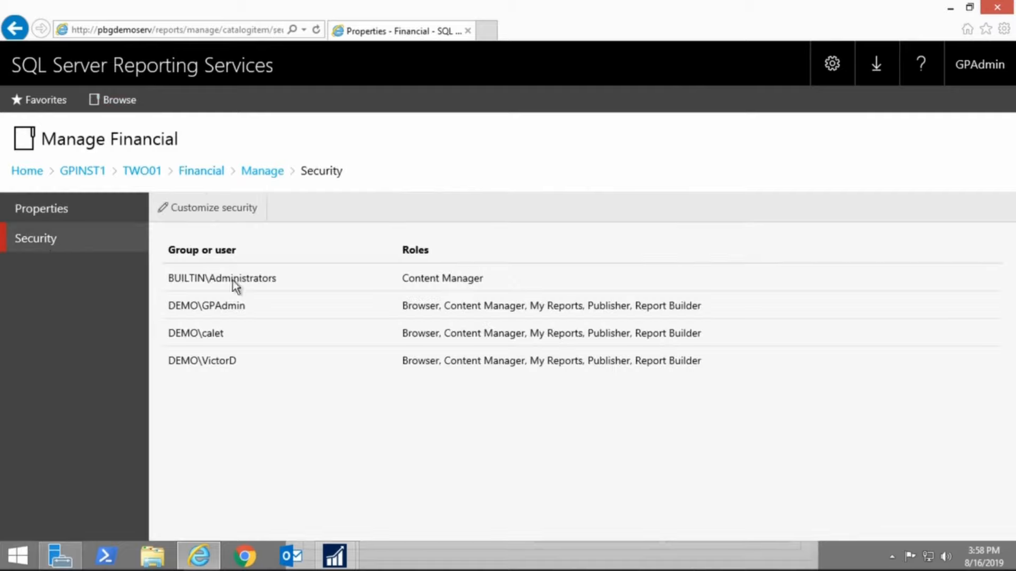
pyautogui.click(202, 212)
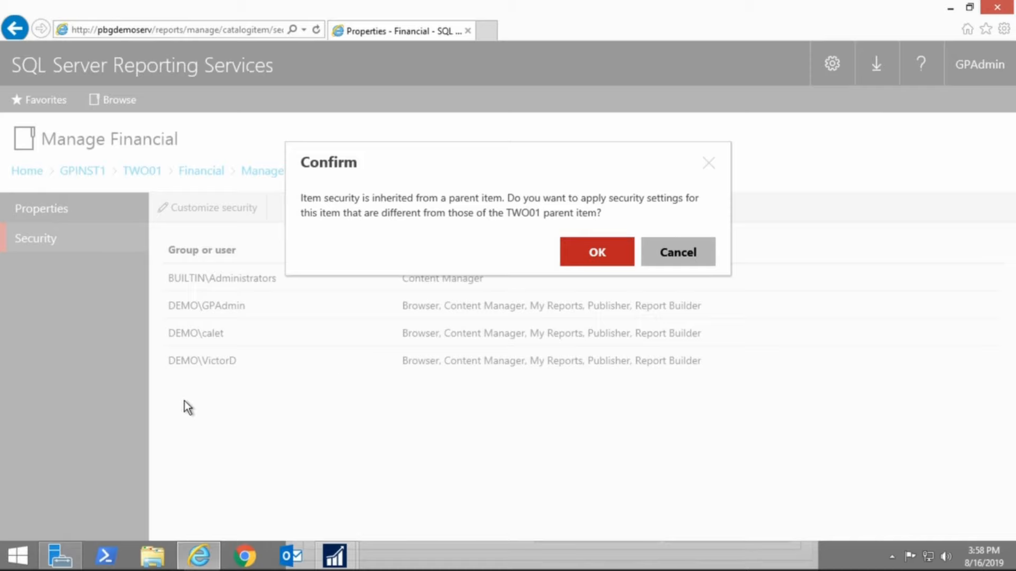
pyautogui.click(660, 258)
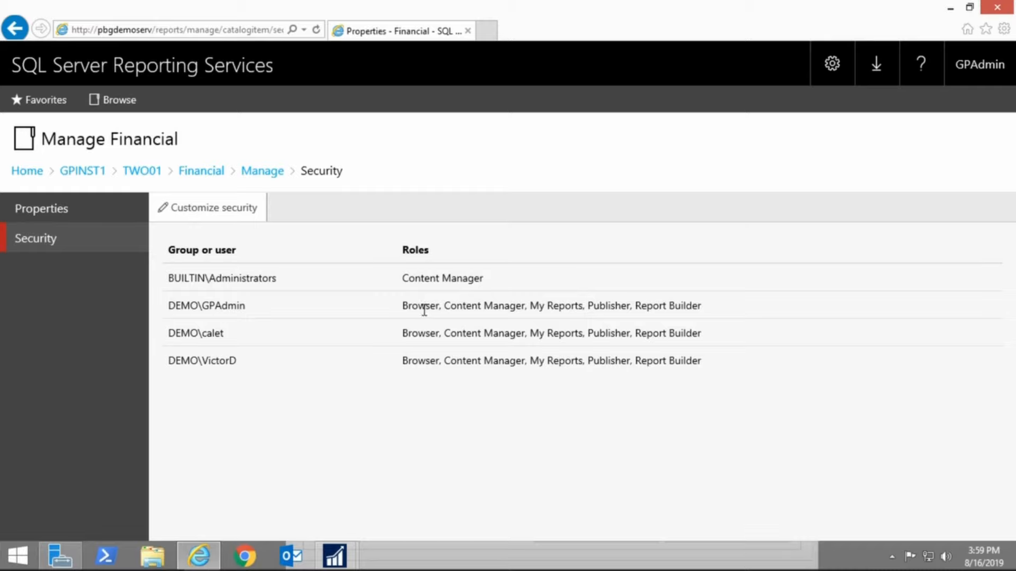
# Go back through the Financial folder to the TWO01 folder
pyautogui.click(202, 173)
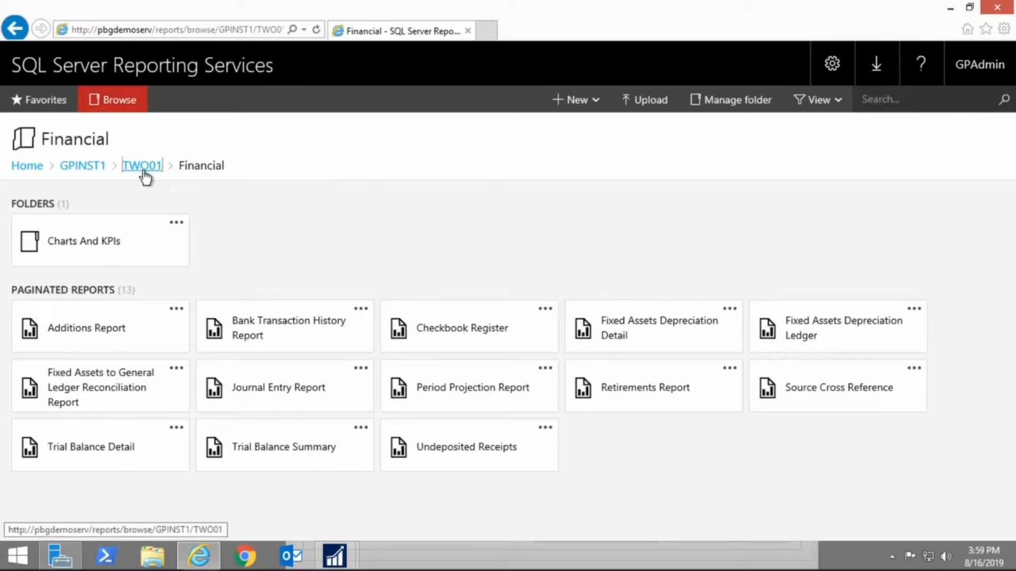
pyautogui.click(141, 168)
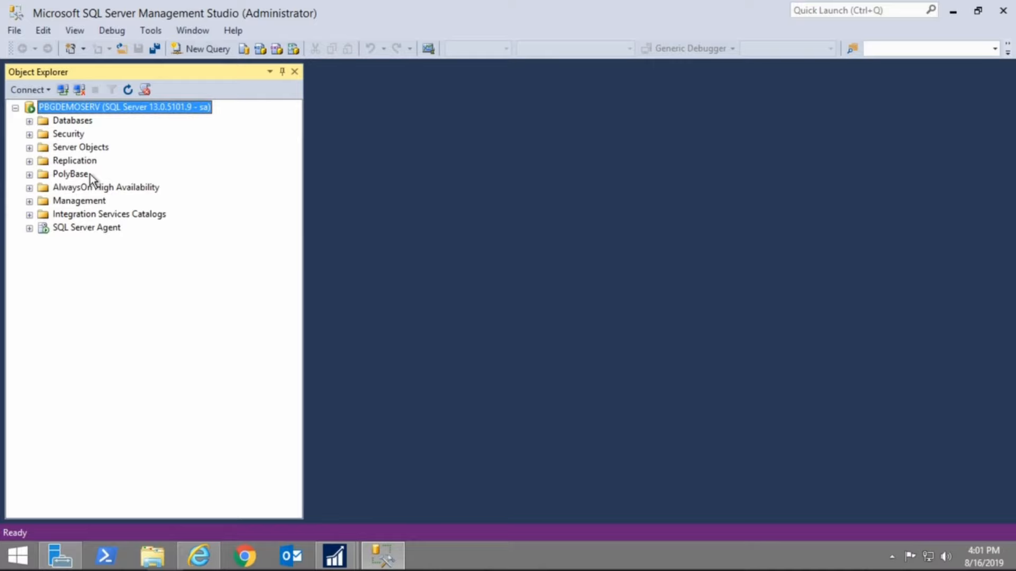
# Expand the server's Security > Logins list and open a new login dialog, then cancel it
pyautogui.click(29, 134)
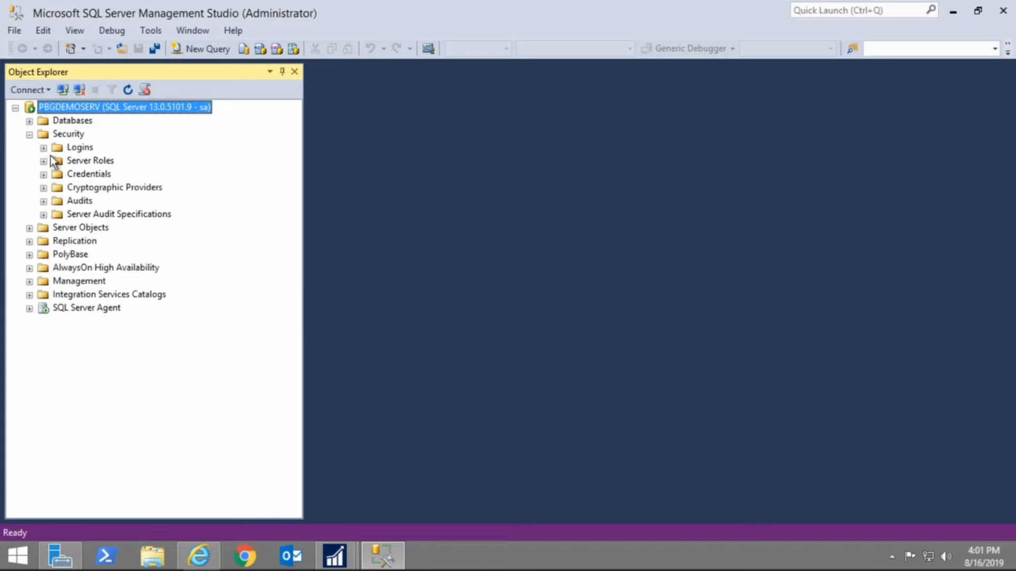
pyautogui.click(43, 148)
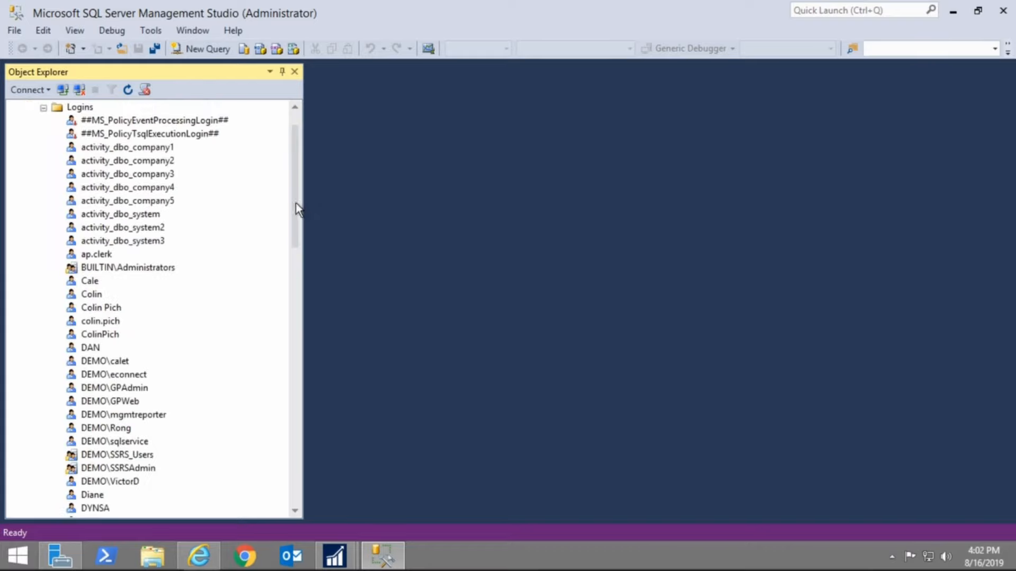
pyautogui.moveTo(297, 204); pyautogui.dragTo(245, 173)
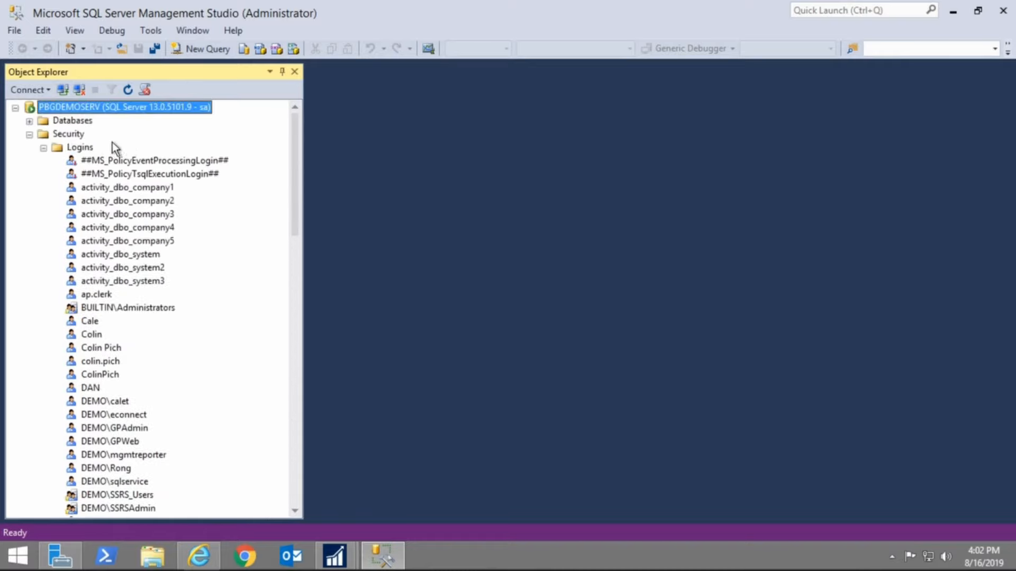
pyautogui.rightClick(90, 147)
pyautogui.click(122, 155)
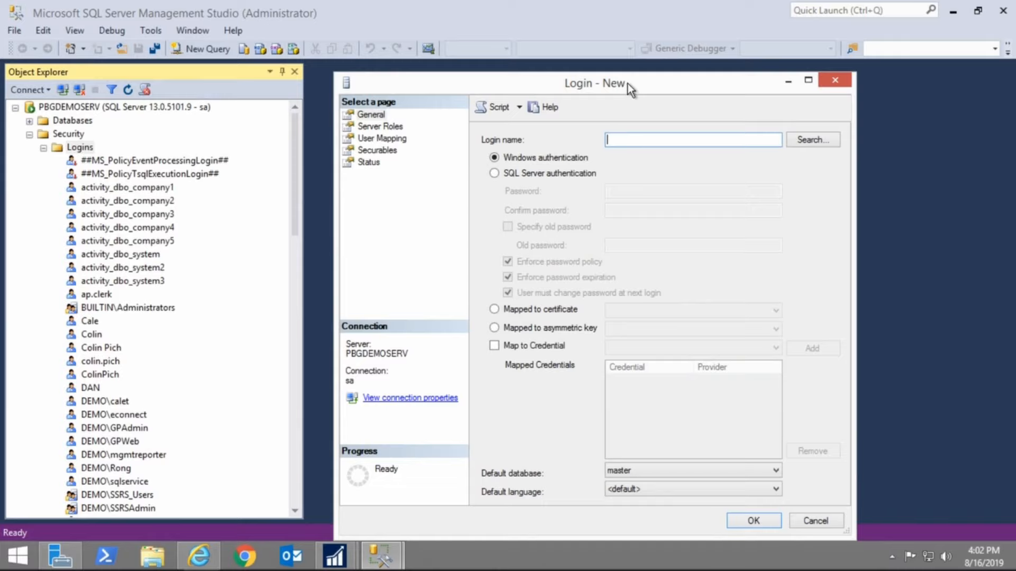
pyautogui.moveTo(627, 84); pyautogui.dragTo(627, 81)
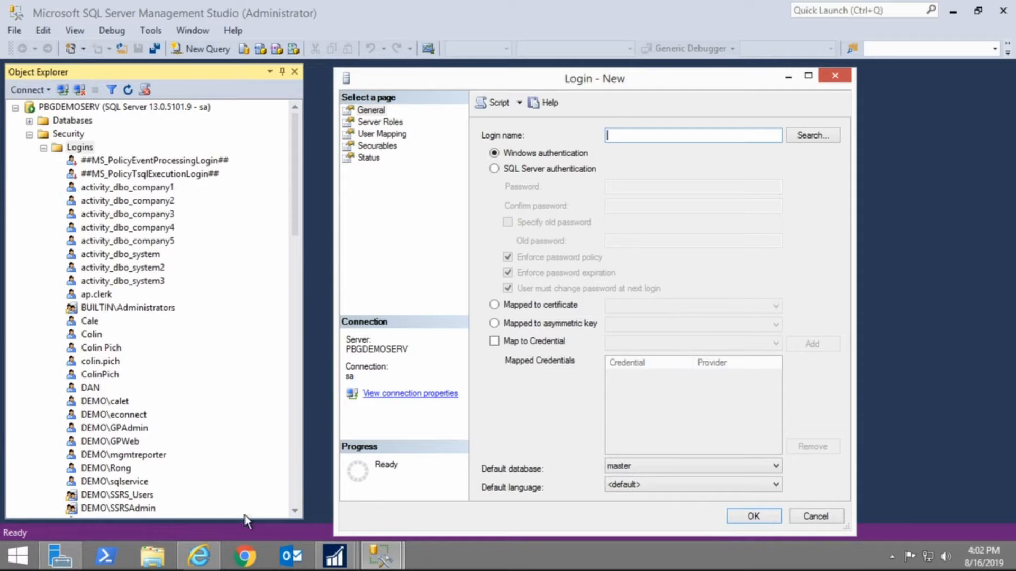
pyautogui.click(821, 513)
# Review the DEMO\SSRS_Users login's user mappings and database role memberships for DYNAMICS and TWO01
pyautogui.click(134, 497)
pyautogui.rightClick(135, 498)
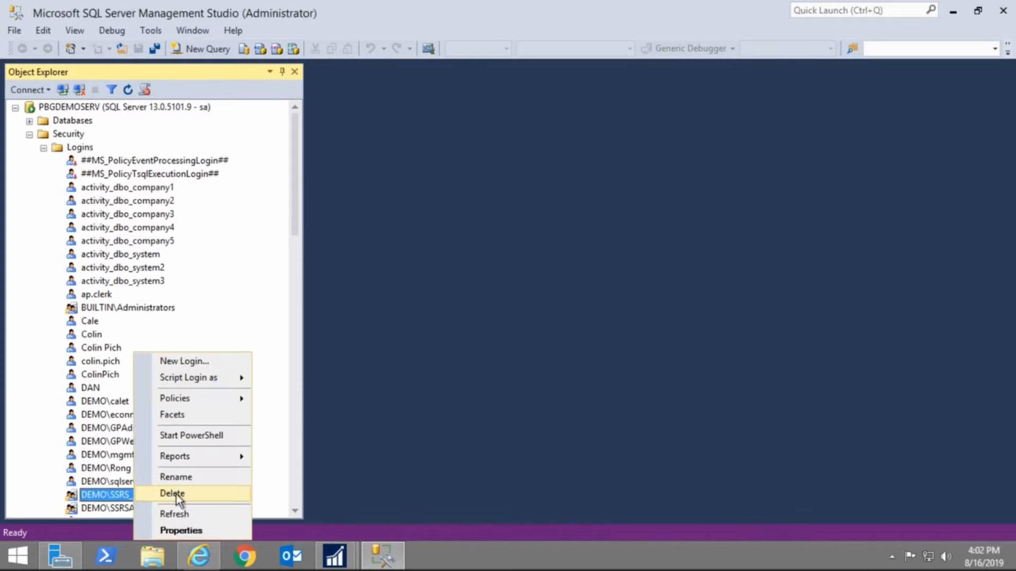
pyautogui.click(187, 534)
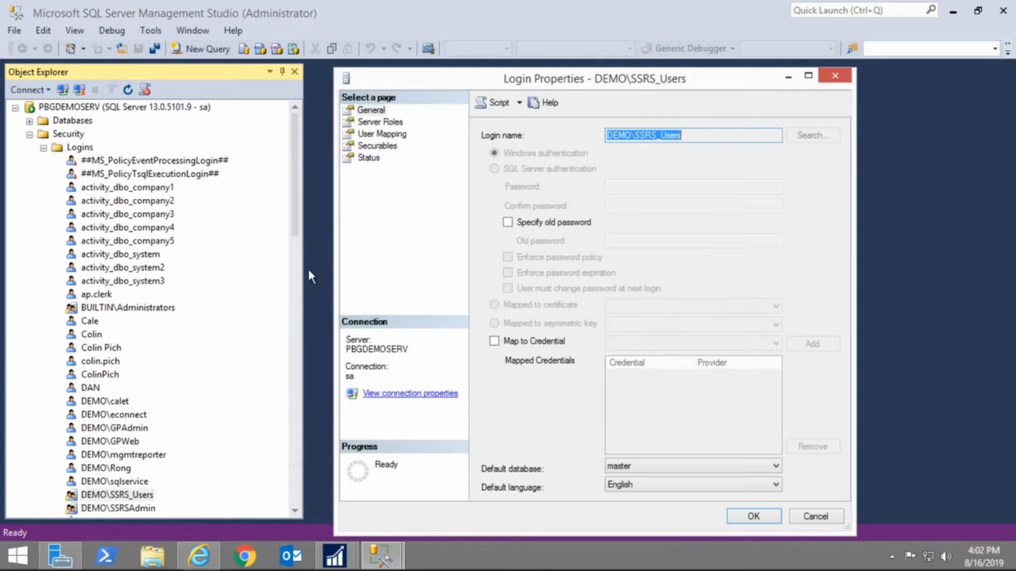
pyautogui.click(381, 133)
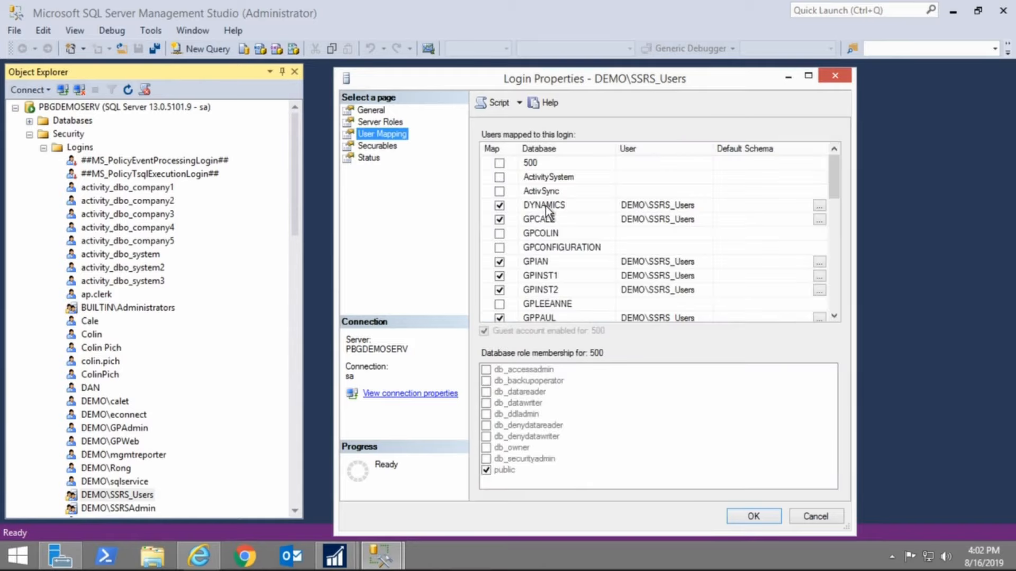
pyautogui.click(545, 206)
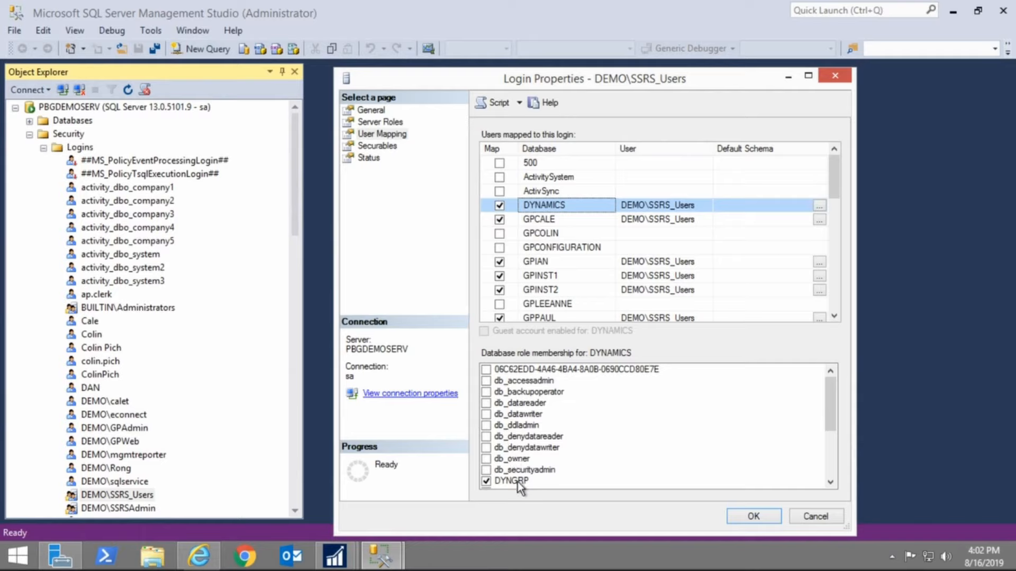
pyautogui.moveTo(830, 408); pyautogui.dragTo(804, 446)
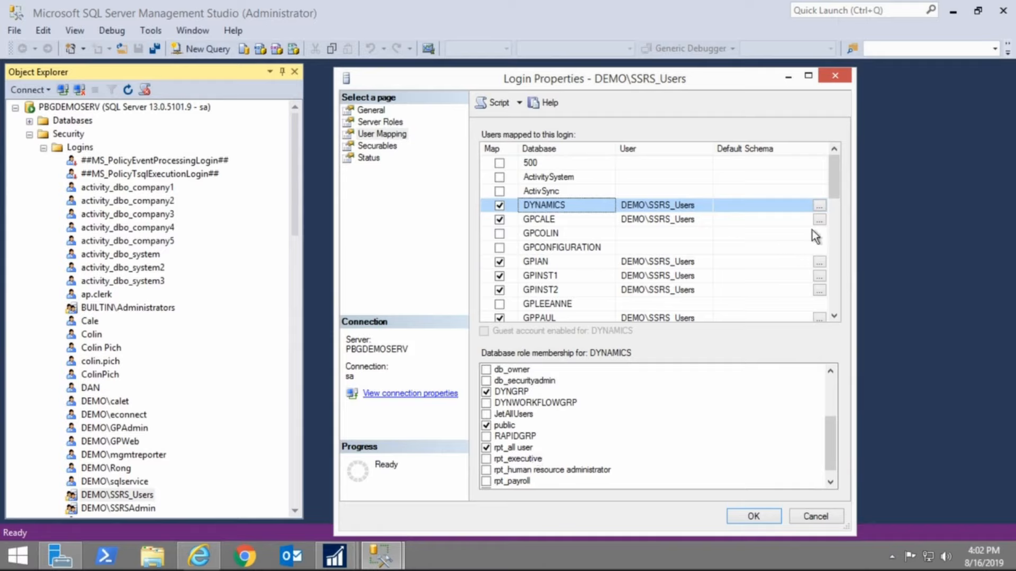
pyautogui.moveTo(833, 178); pyautogui.dragTo(838, 282)
pyautogui.click(549, 180)
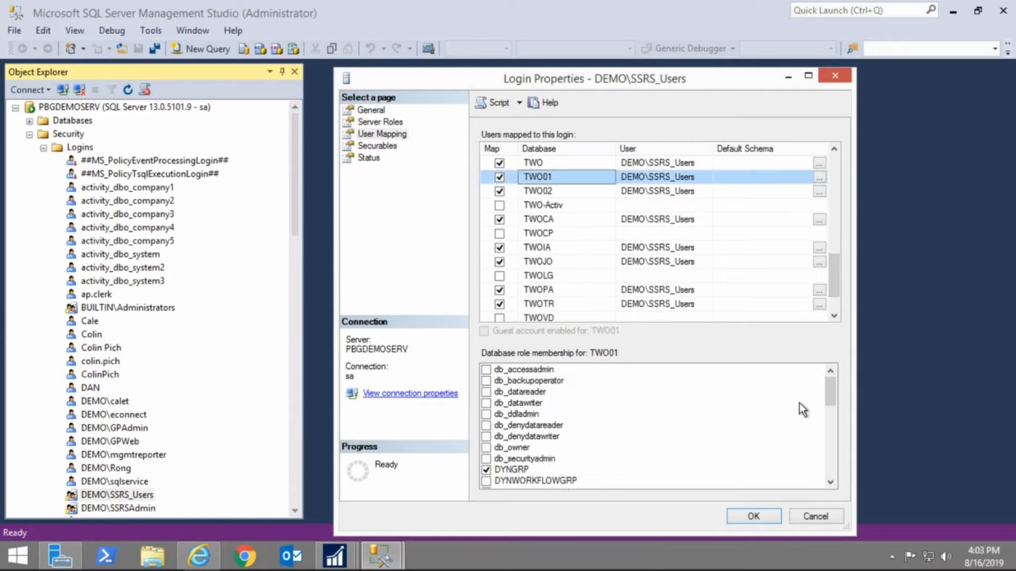
pyautogui.moveTo(830, 393); pyautogui.dragTo(838, 487)
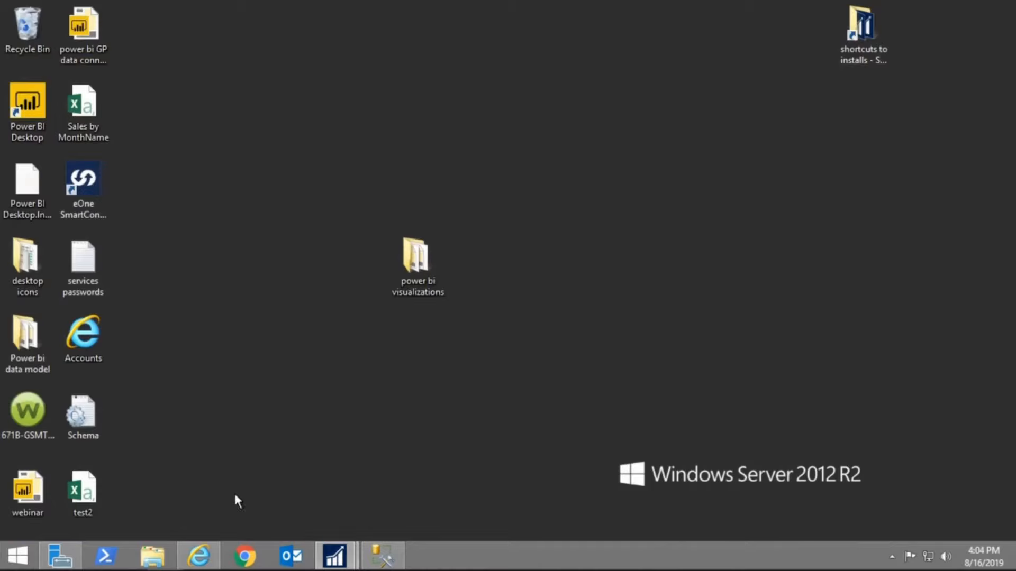
# Search the Start menu for Report Builder and launch it
pyautogui.click(21, 558)
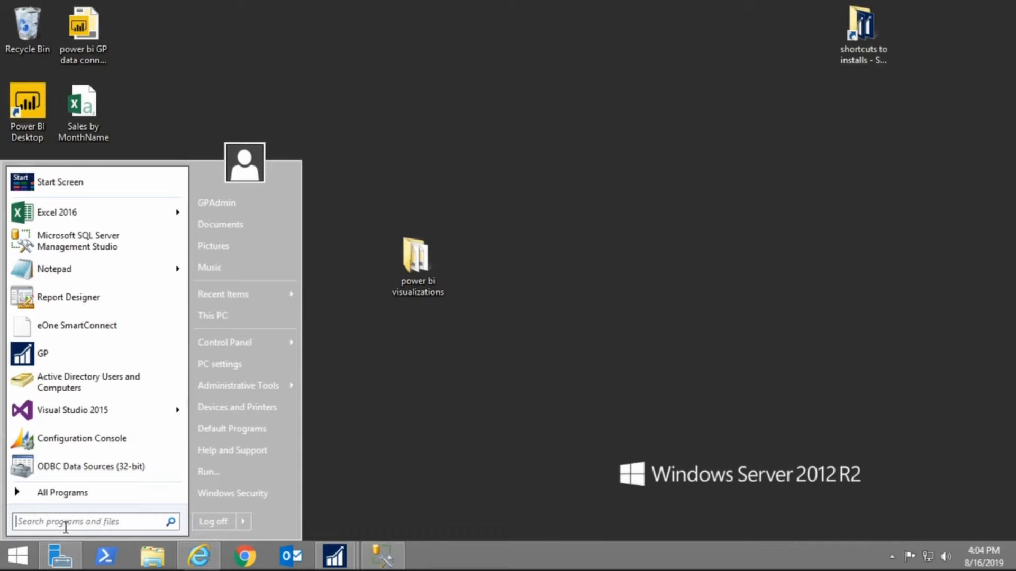
pyautogui.write('repor')
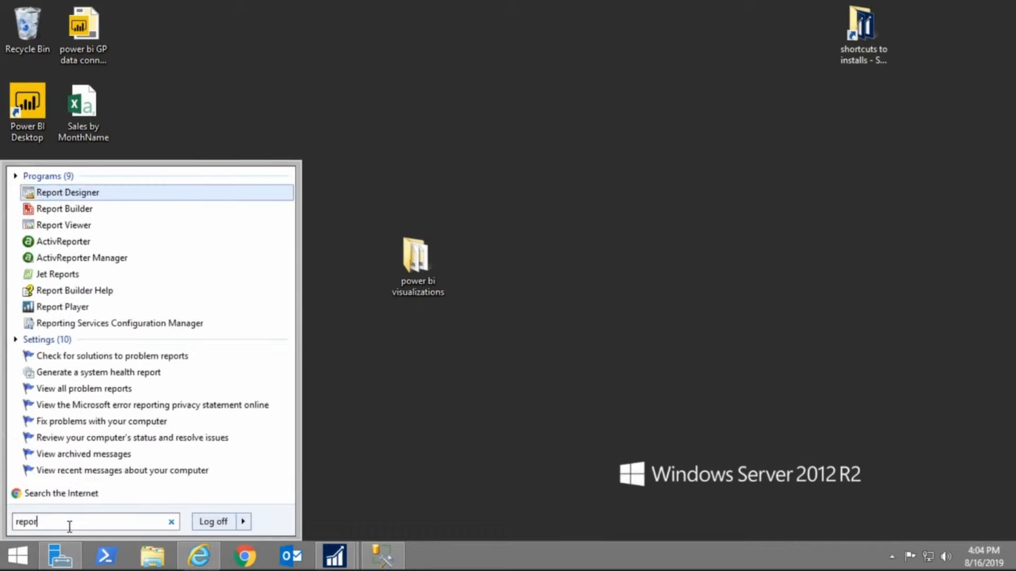
pyautogui.click(84, 213)
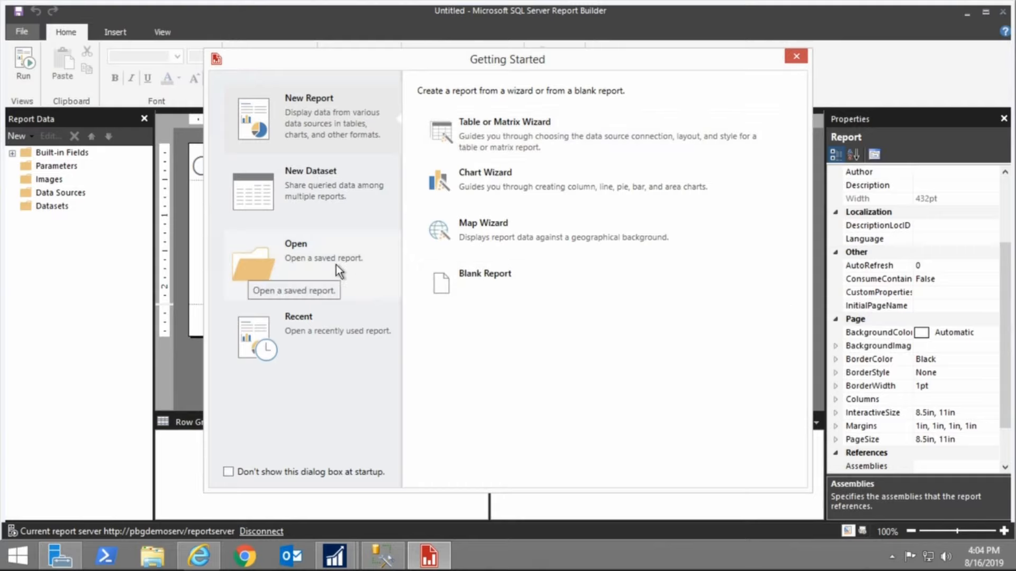
# Start the Table or Matrix Wizard, choosing to create a dataset with a new data source connection
pyautogui.click(497, 148)
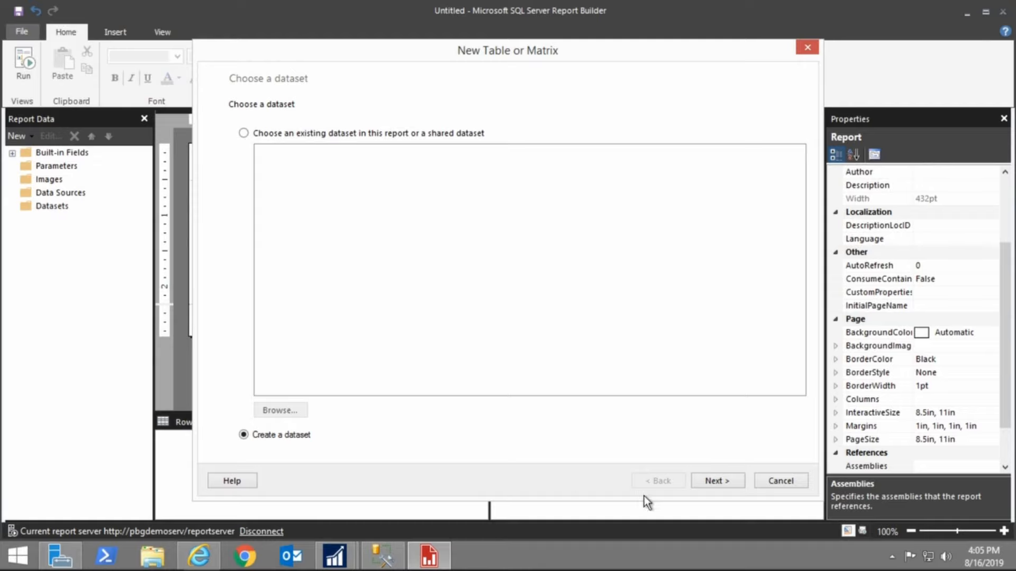
pyautogui.click(729, 481)
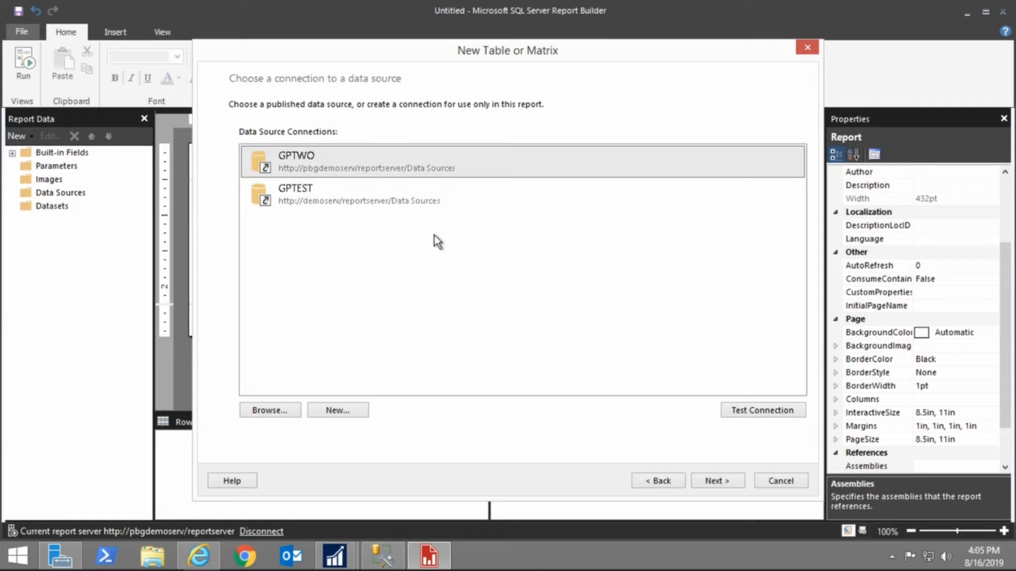
pyautogui.click(337, 411)
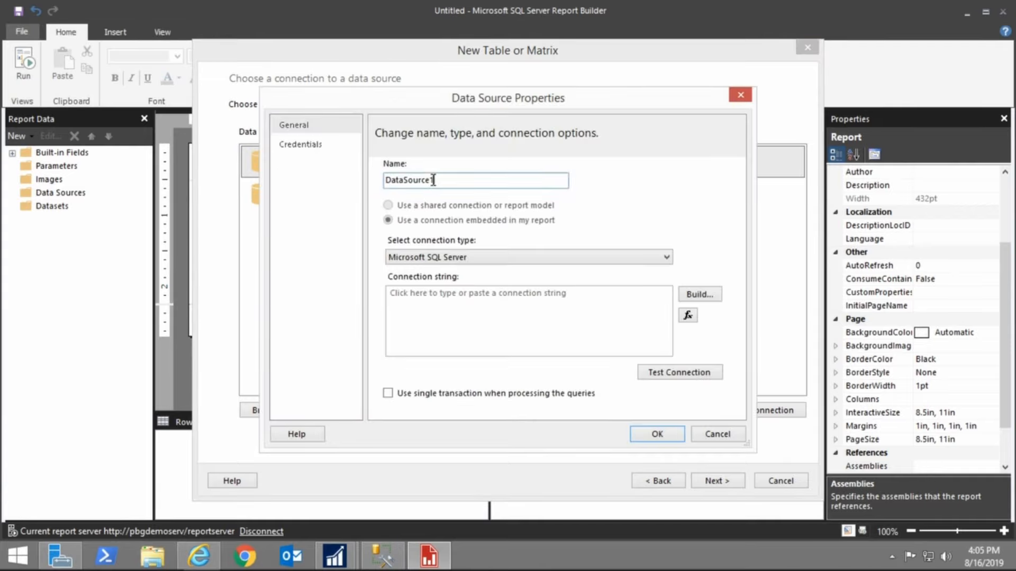
# Name the new data source webinar
pyautogui.moveTo(433, 180); pyautogui.dragTo(356, 185)
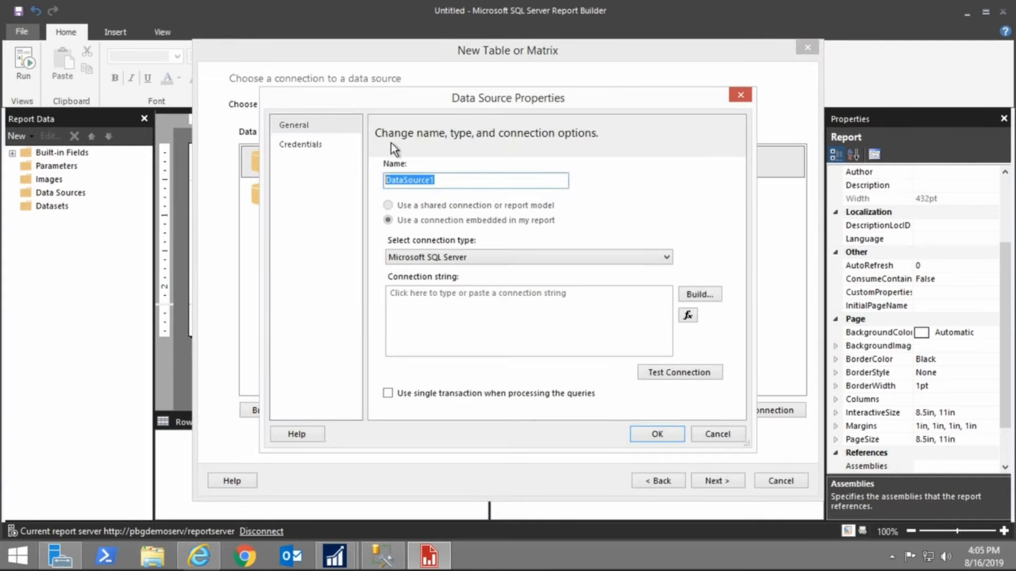
pyautogui.write('webinar')
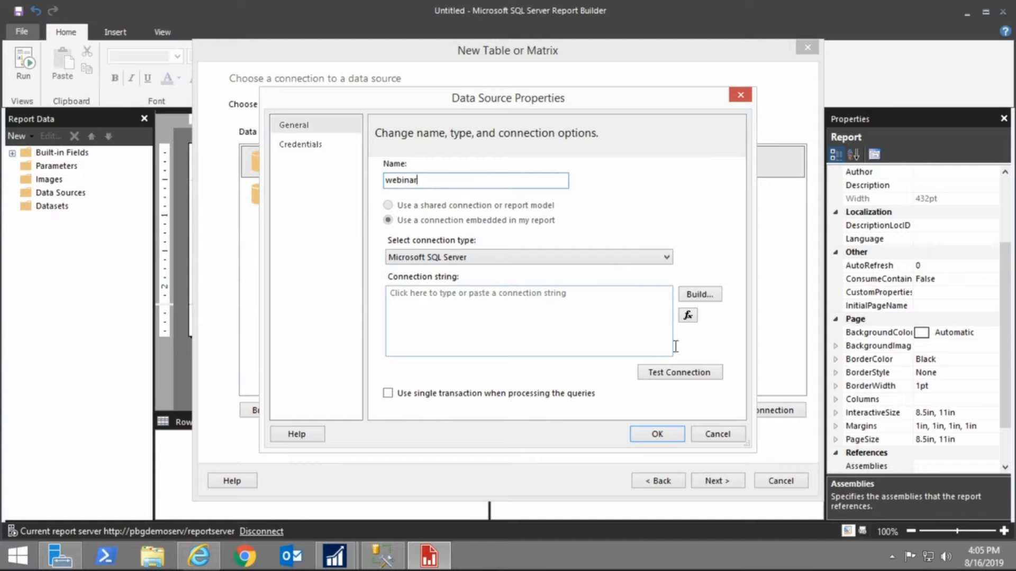
# Build the connection string for server PBGDEMOSERV using Windows Authentication
pyautogui.click(696, 294)
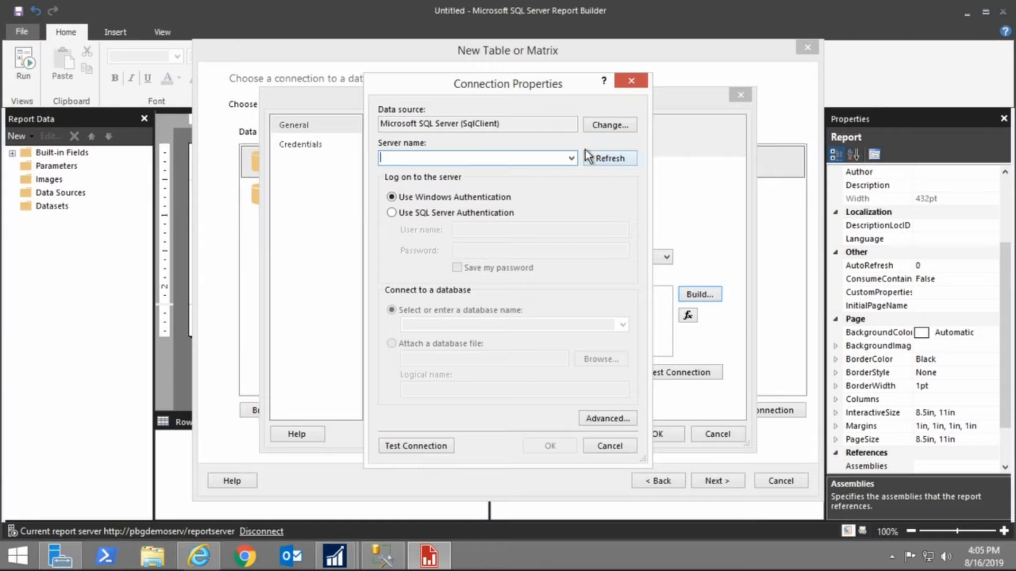
pyautogui.write('PBGD')
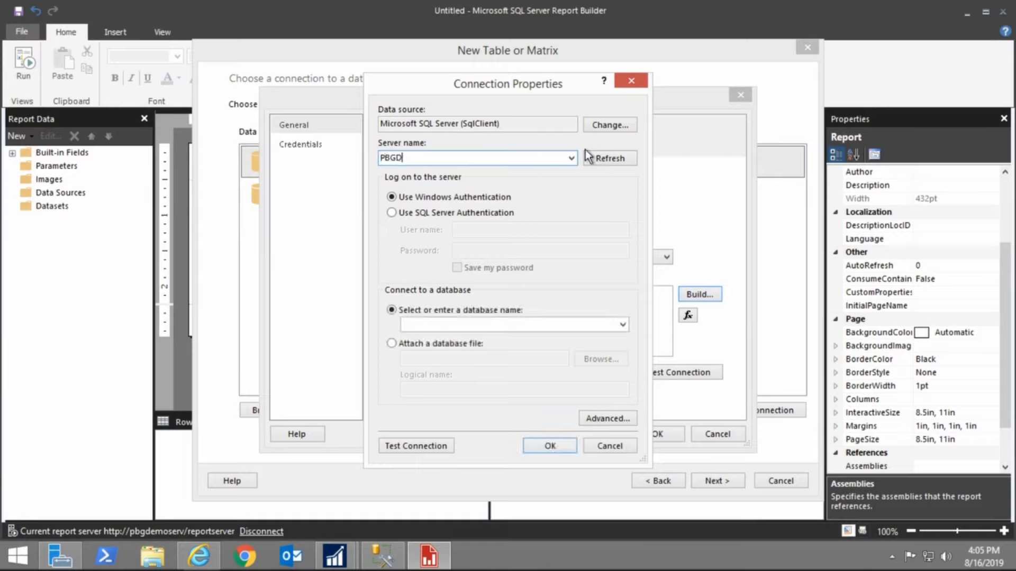
pyautogui.write('EMOSERV')
pyautogui.click(417, 214)
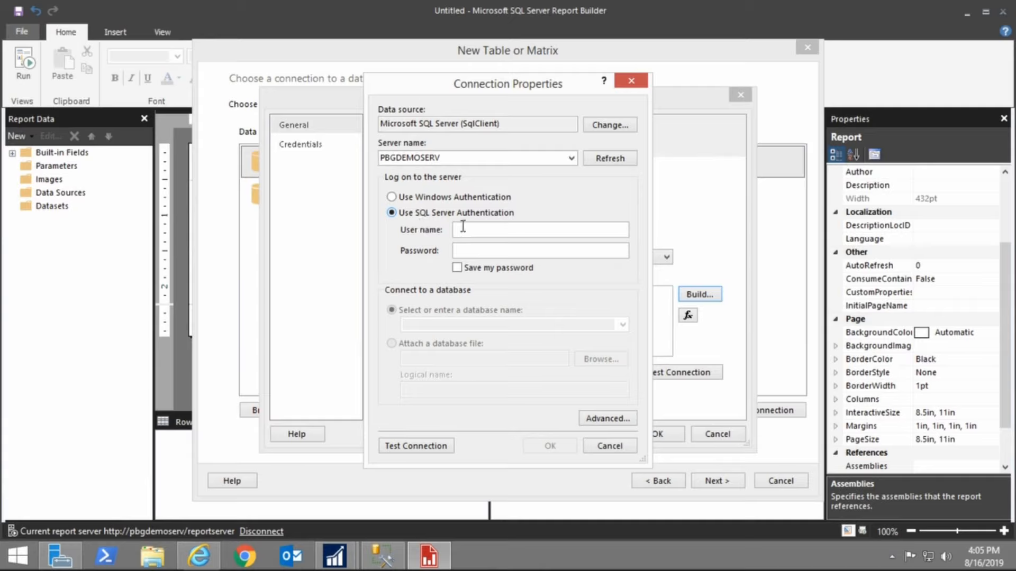
pyautogui.click(426, 199)
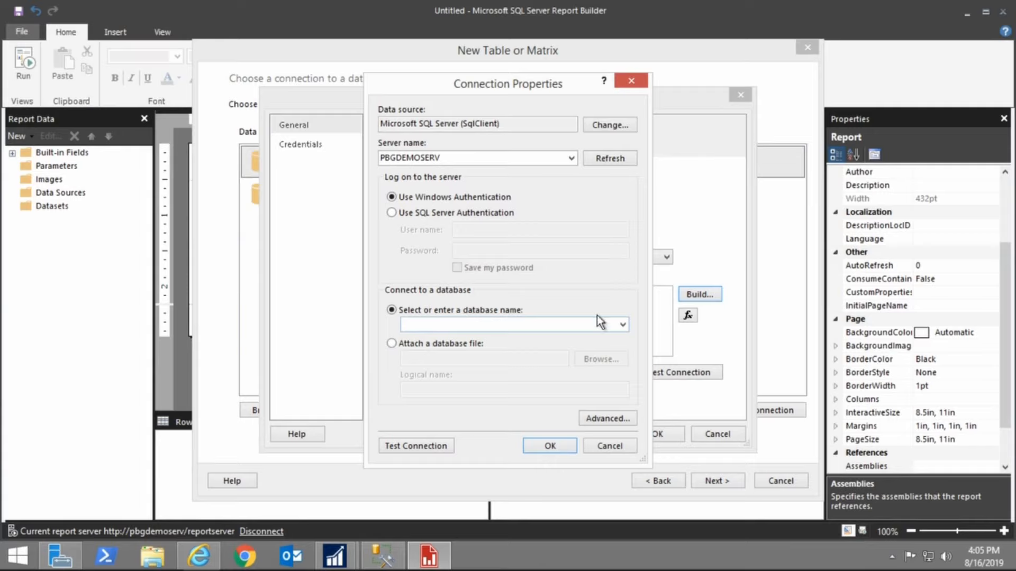
# Select the TWO01 database, test the connection, and confirm the connection properties
pyautogui.click(622, 324)
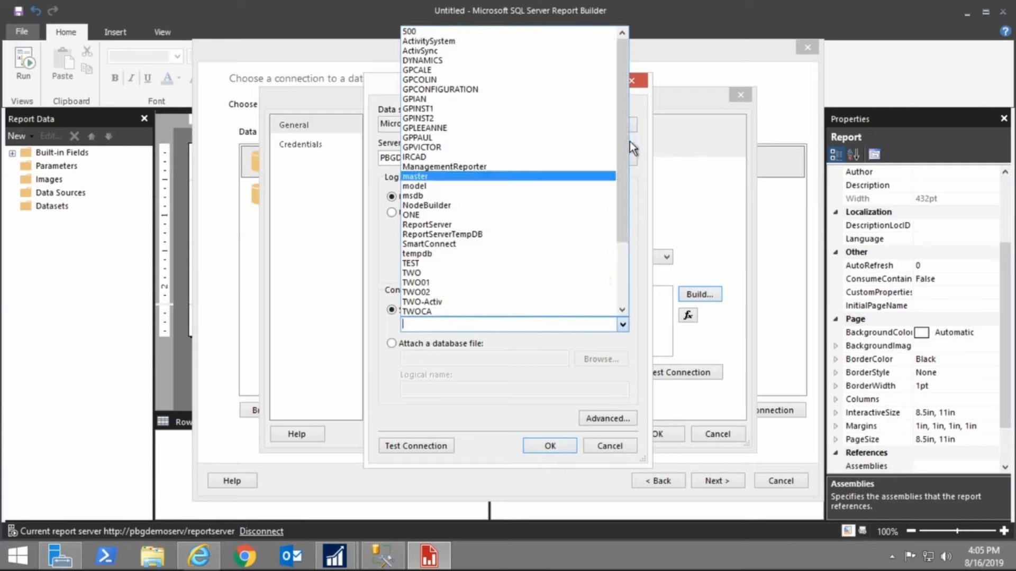
pyautogui.moveTo(623, 136); pyautogui.dragTo(619, 198)
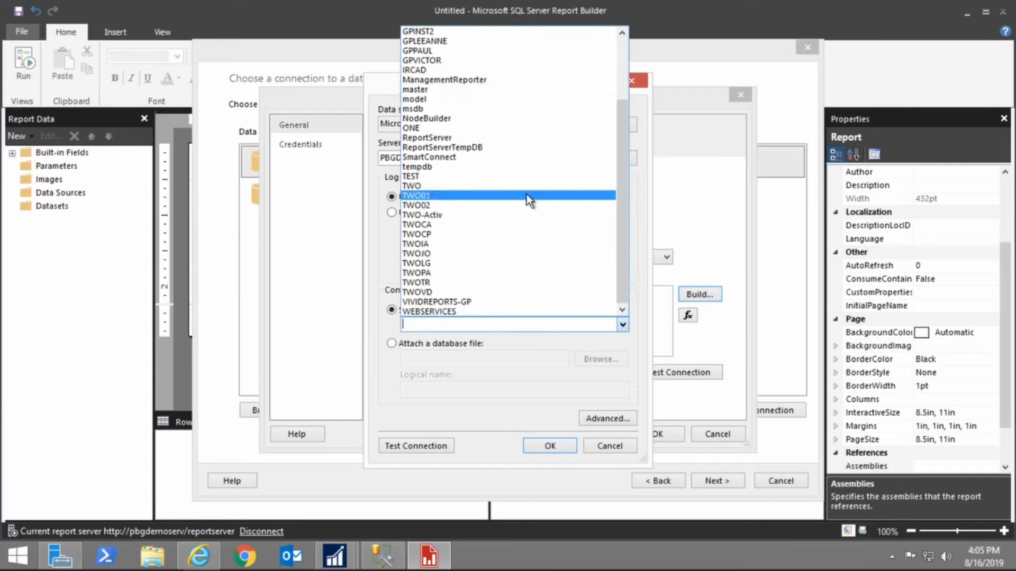
pyautogui.click(447, 196)
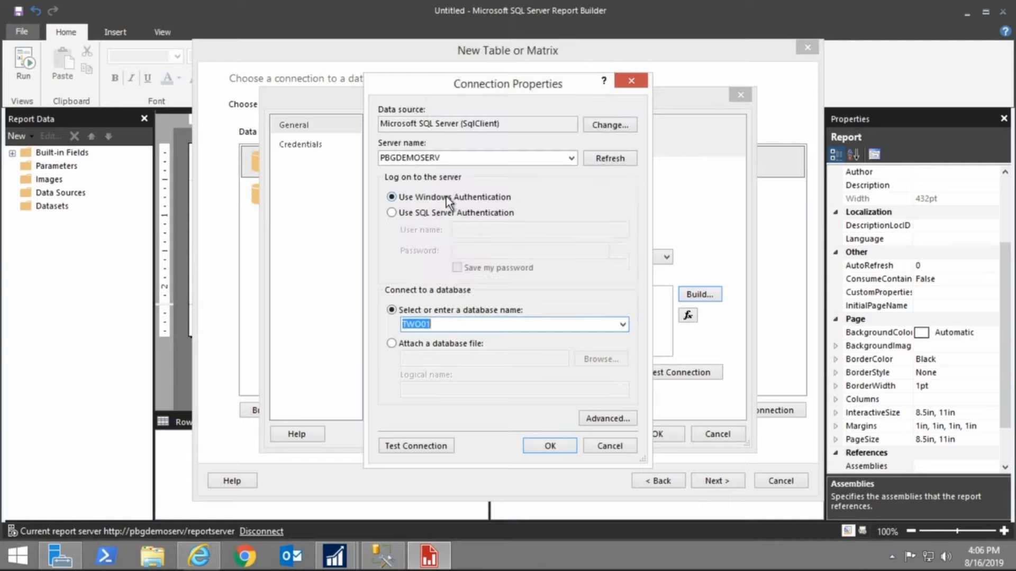
pyautogui.click(430, 447)
pyautogui.click(558, 333)
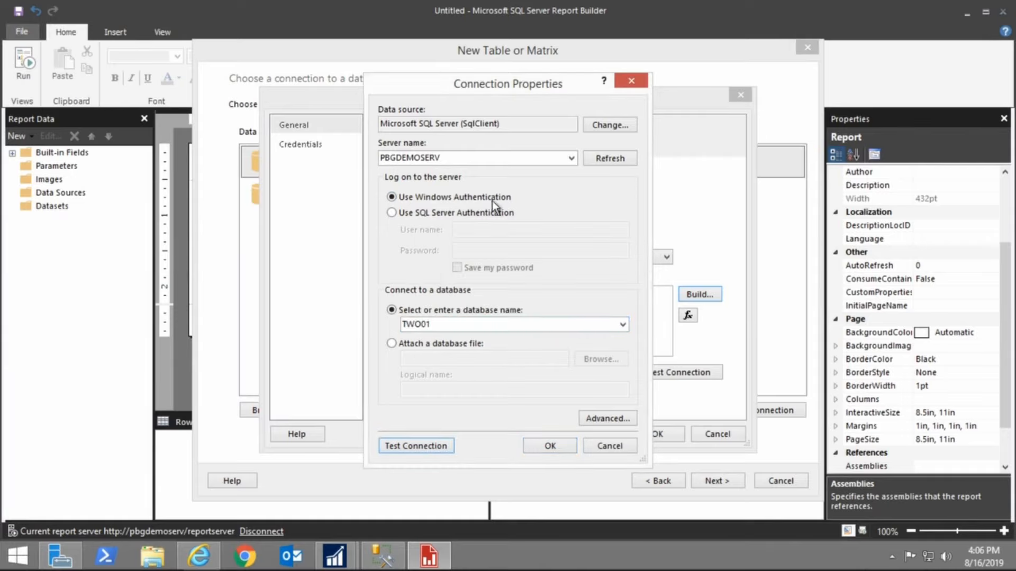
pyautogui.click(553, 447)
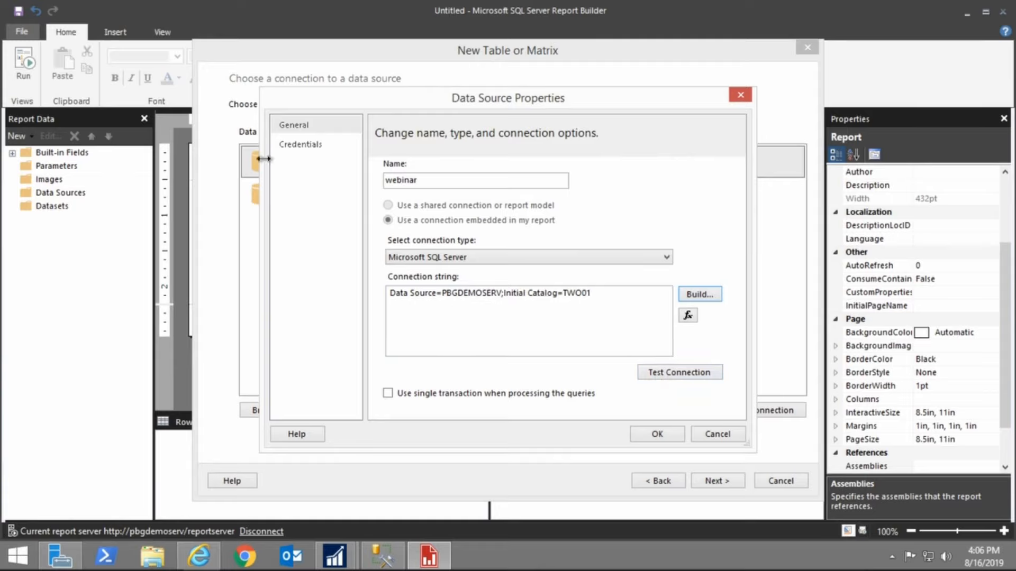
# Save the webinar data source properties and continue to the query design page
pyautogui.click(304, 146)
pyautogui.click(304, 126)
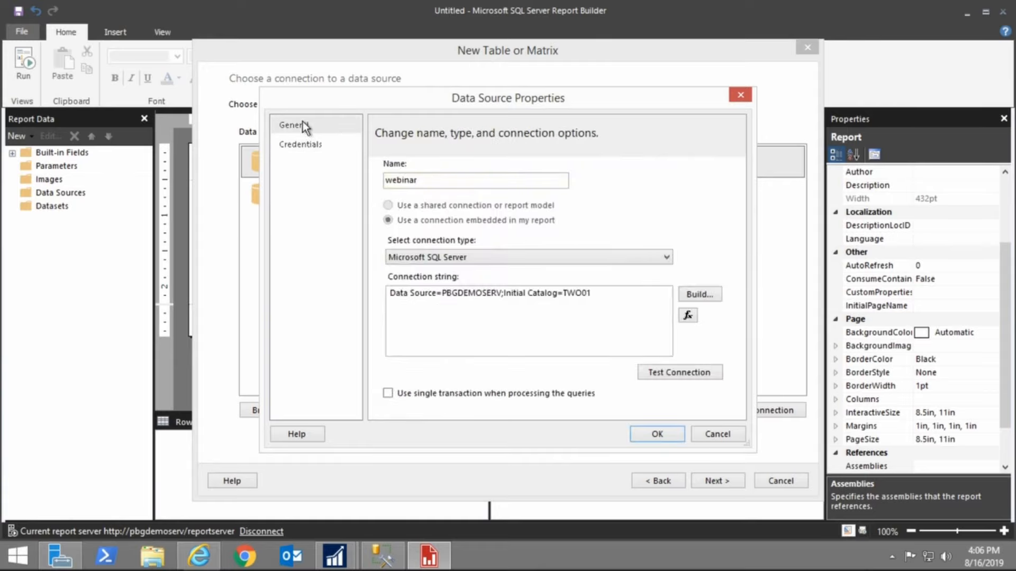
pyautogui.click(657, 434)
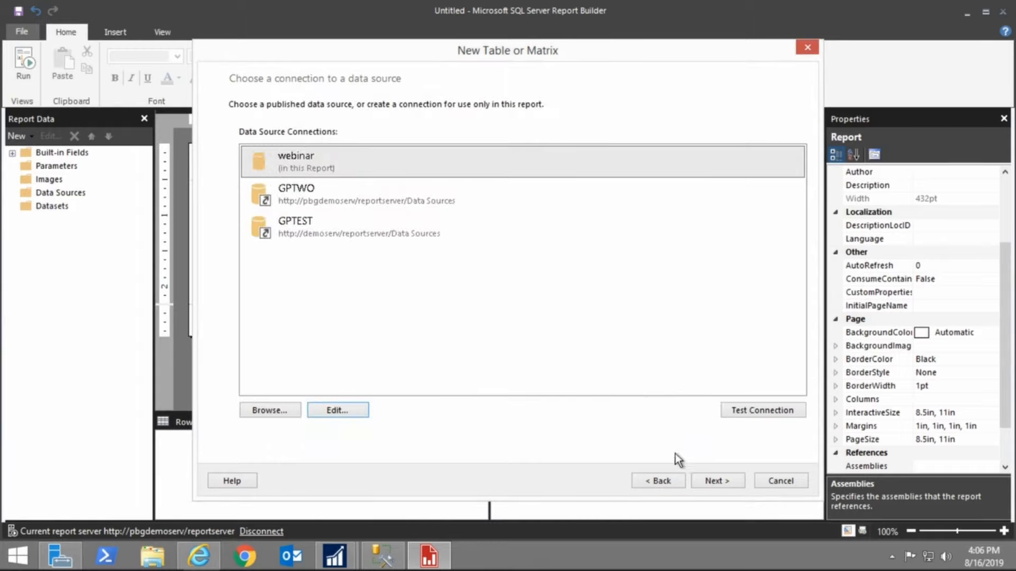
pyautogui.click(712, 479)
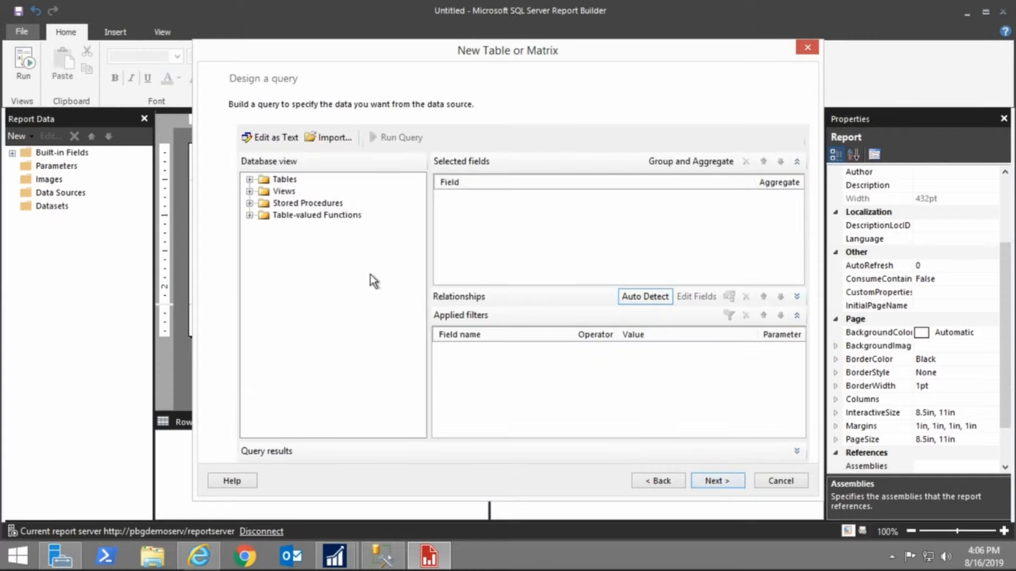
# Expand the Views folder and open the Customers view to list its fields
pyautogui.click(250, 192)
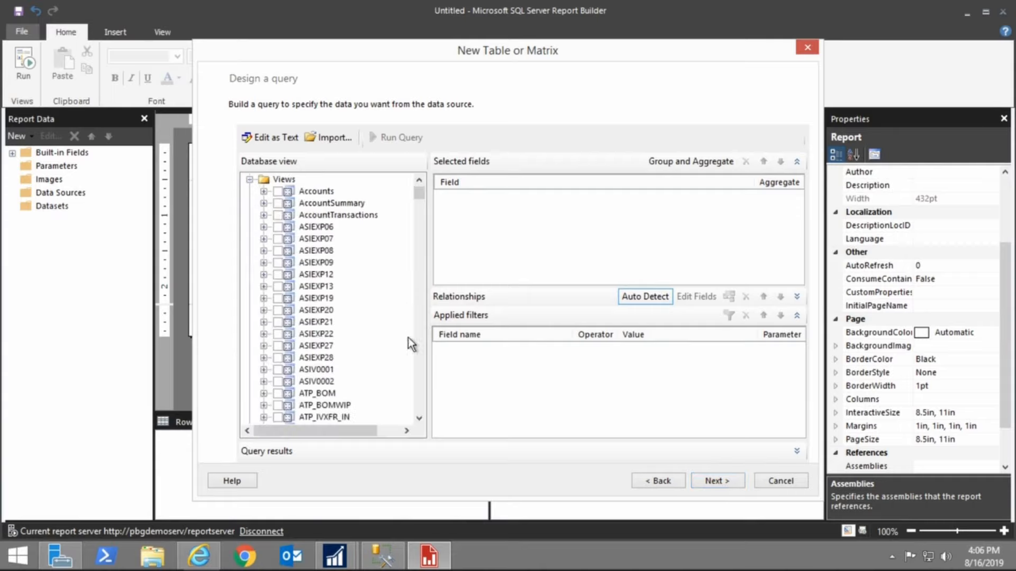
pyautogui.scroll(-12, 421, 392)
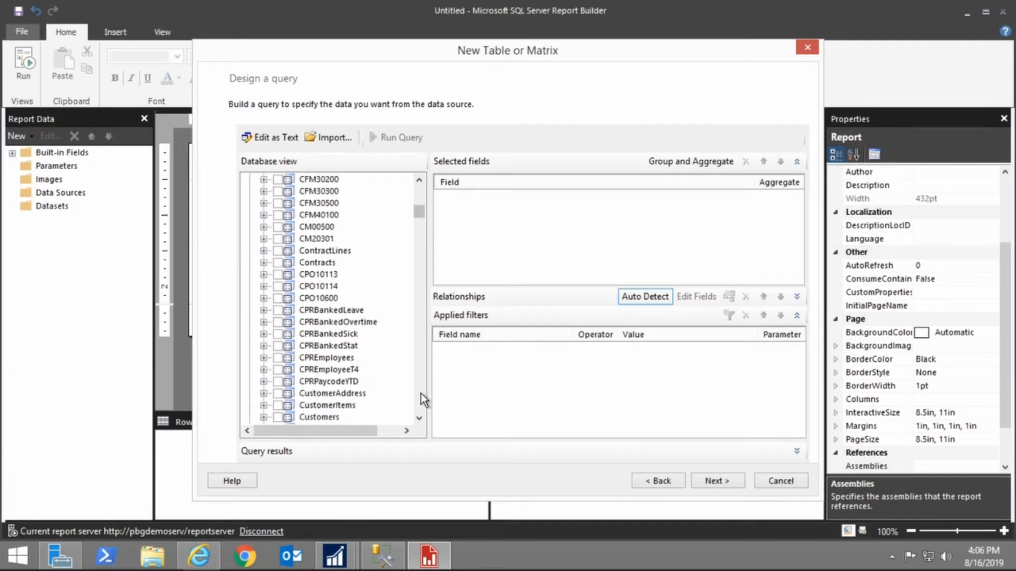
pyautogui.click(281, 418)
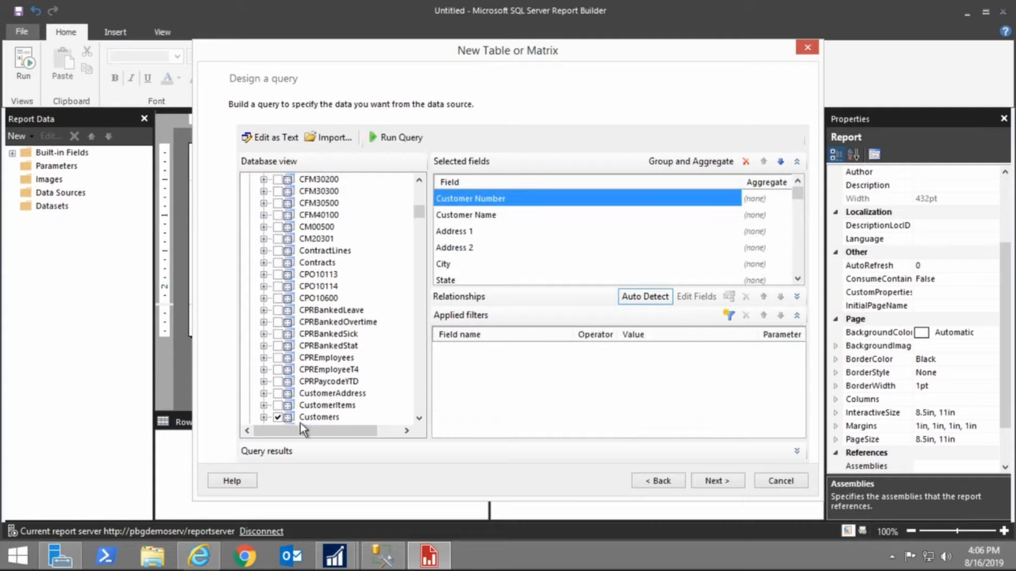
pyautogui.click(264, 418)
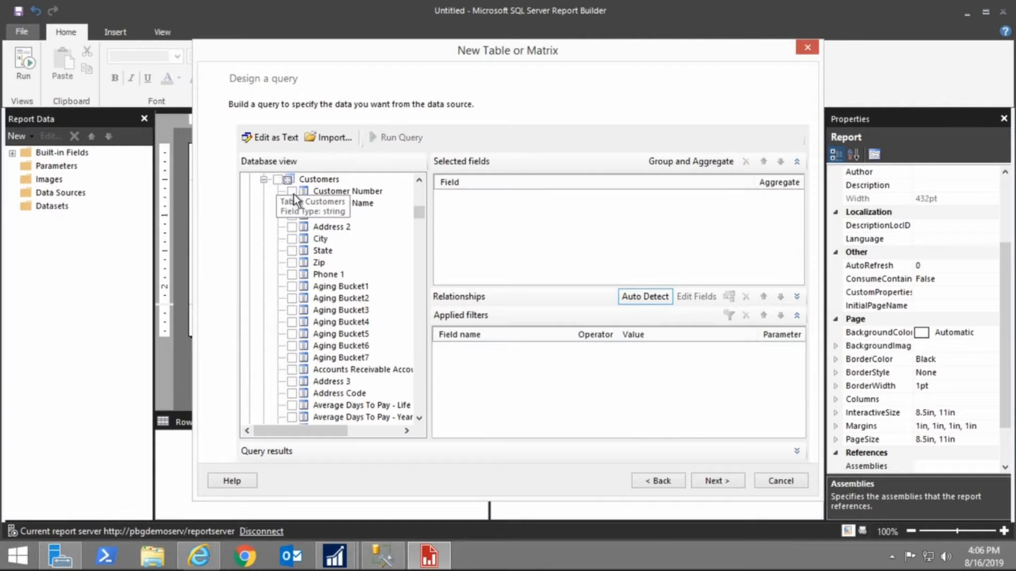
# Select the Customer Number, Customer Name, Address 1, Address 2, City and State fields
pyautogui.click(292, 191)
pyautogui.click(292, 203)
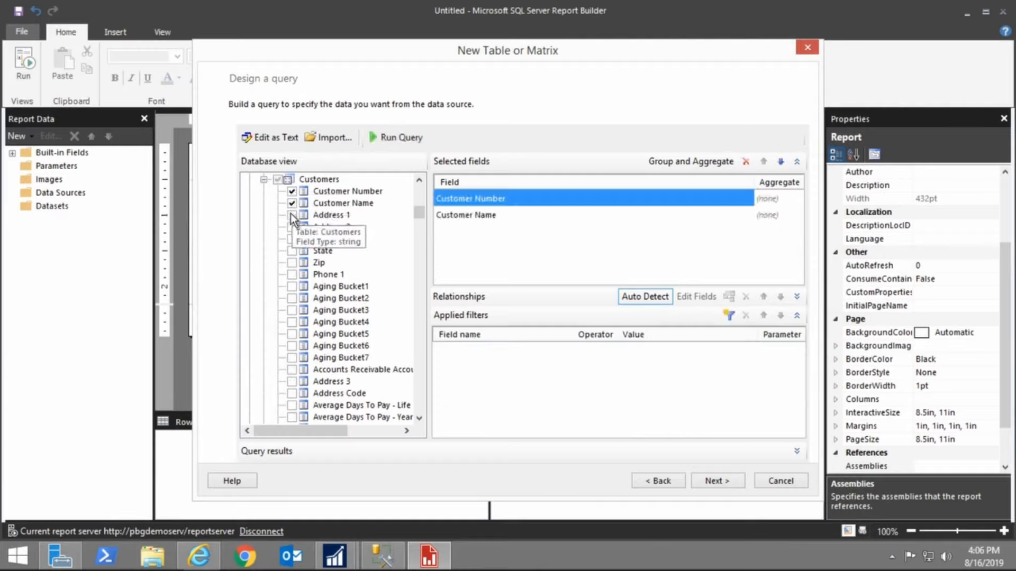
pyautogui.click(292, 214)
pyautogui.click(292, 227)
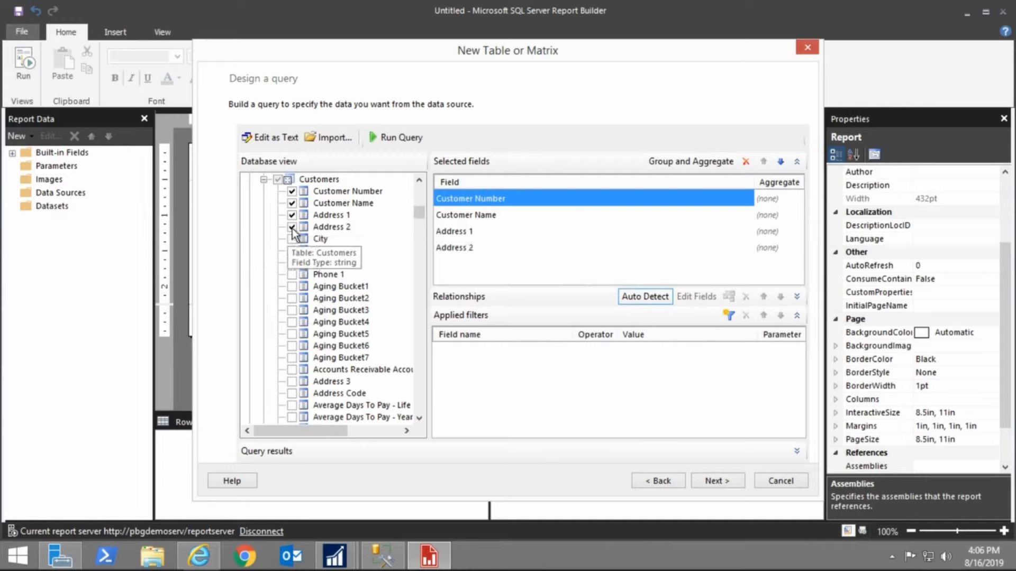
pyautogui.click(292, 239)
pyautogui.click(292, 251)
# Add the Customer Class and Total Sales YTD fields to the query
pyautogui.scroll(-4, 360, 376)
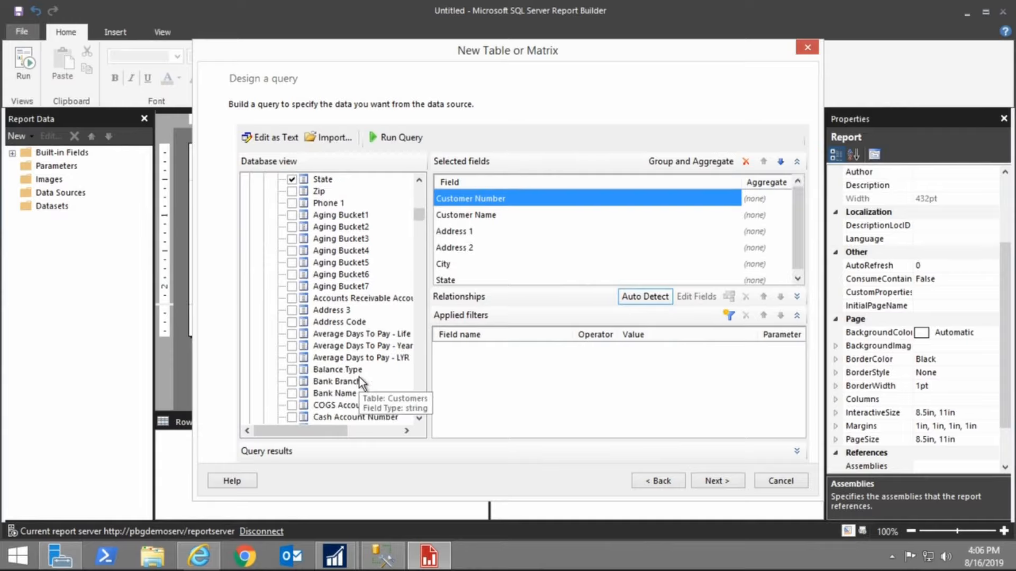
pyautogui.scroll(3, 360, 377)
pyautogui.scroll(-4, 358, 377)
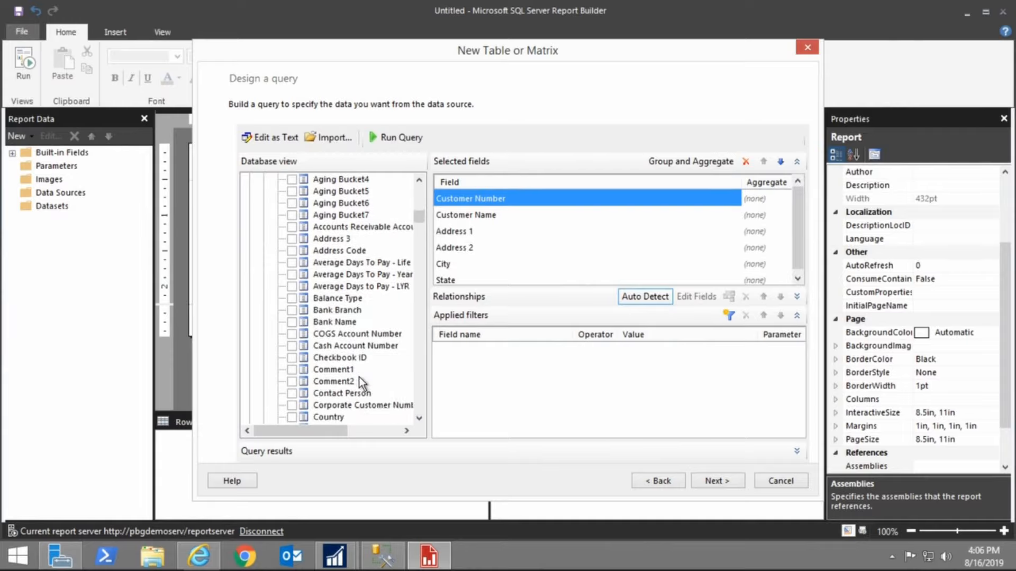
pyautogui.scroll(-1, 358, 377)
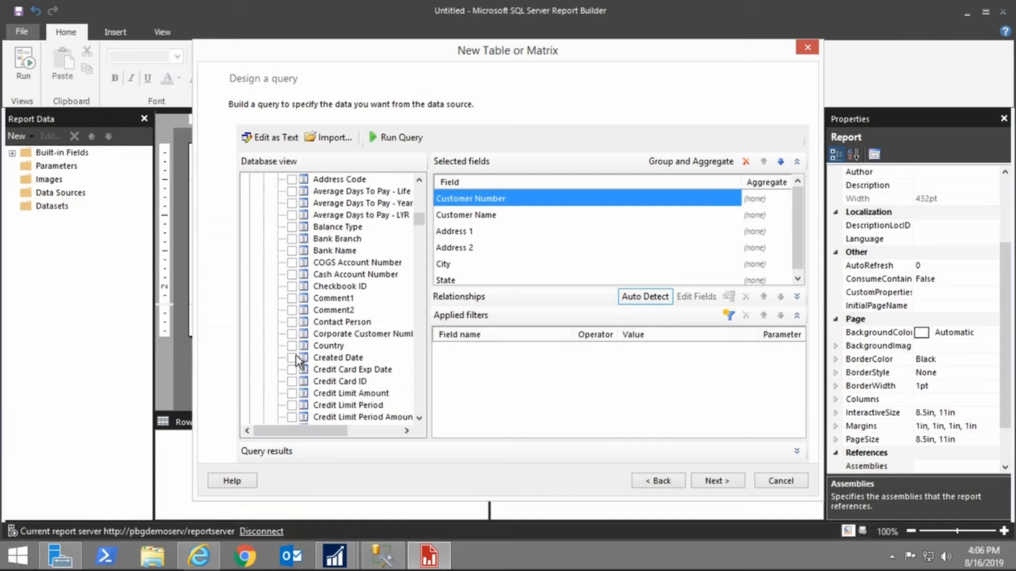
pyautogui.scroll(-1, 347, 395)
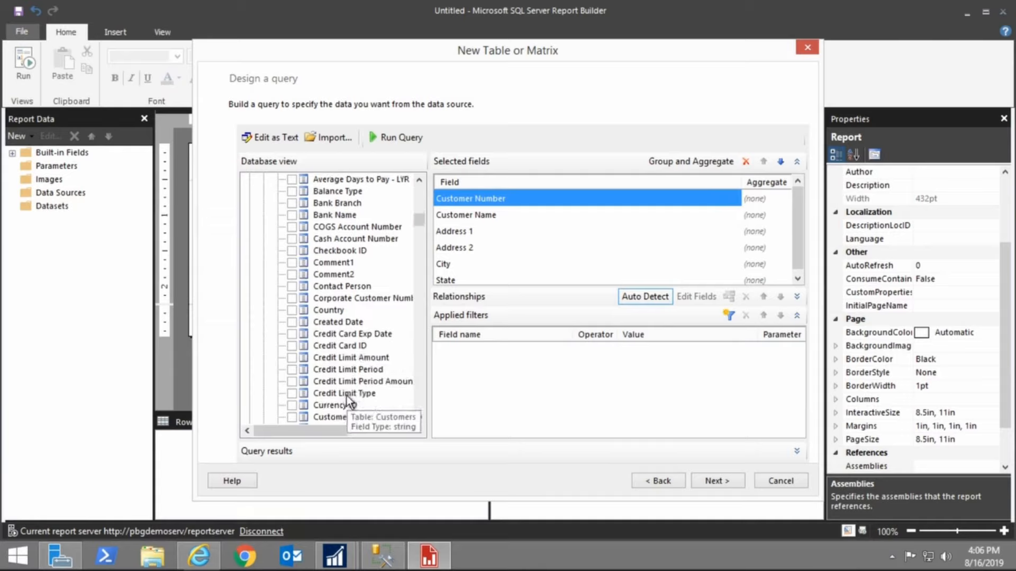
pyautogui.scroll(-1, 346, 396)
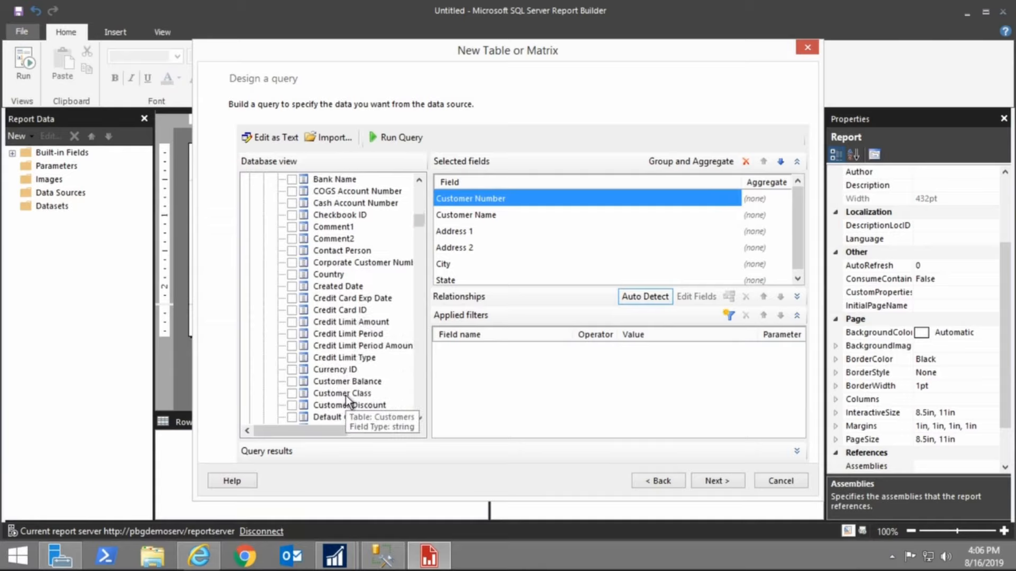
pyautogui.click(291, 394)
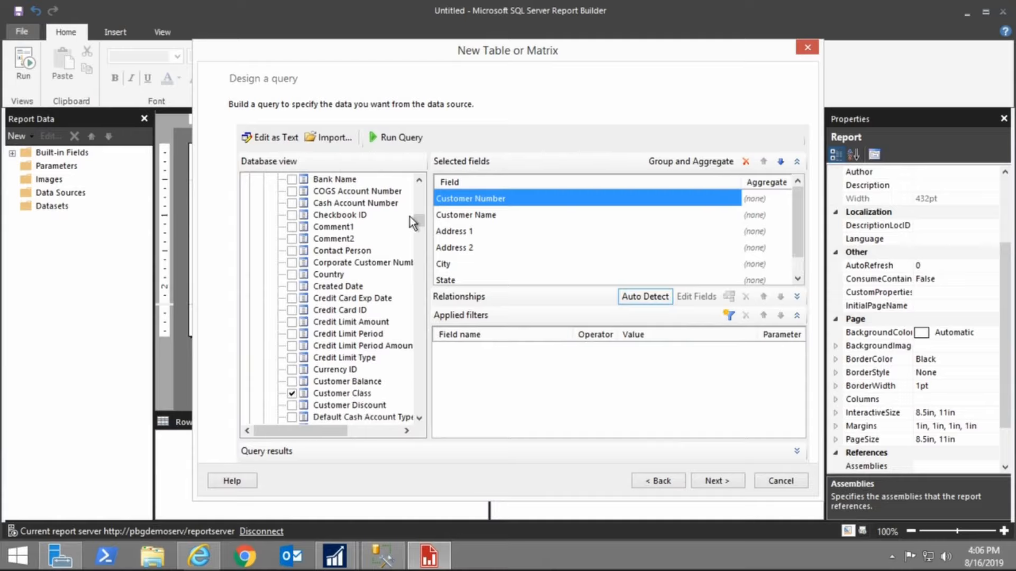
pyautogui.moveTo(418, 228); pyautogui.dragTo(423, 259)
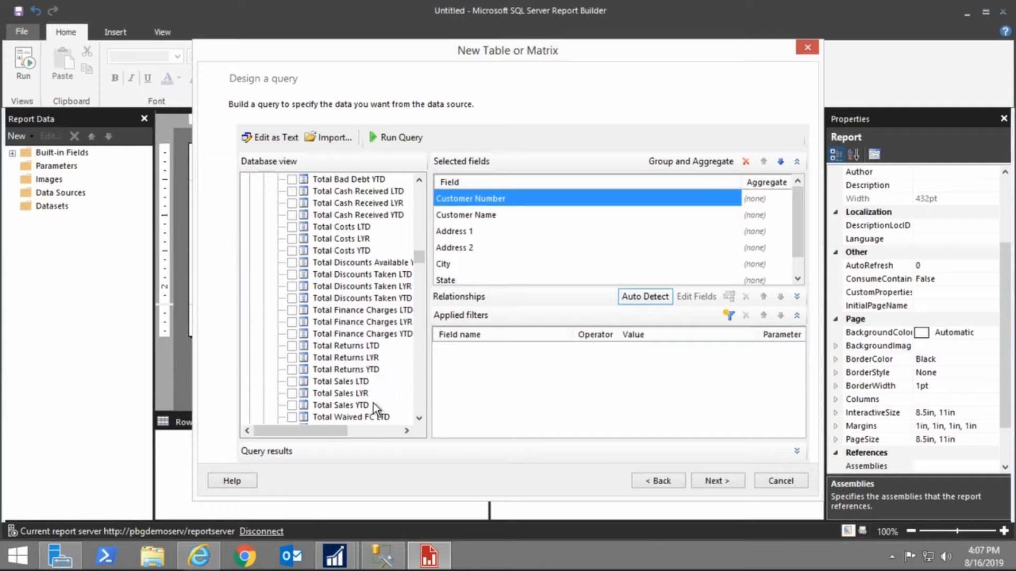
pyautogui.click(292, 405)
pyautogui.click(733, 316)
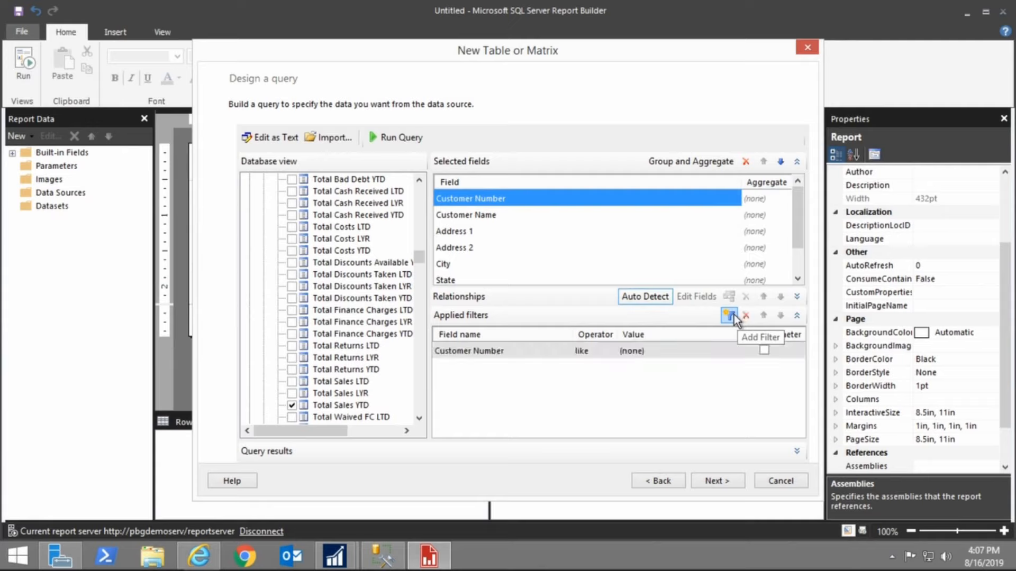
pyautogui.click(537, 356)
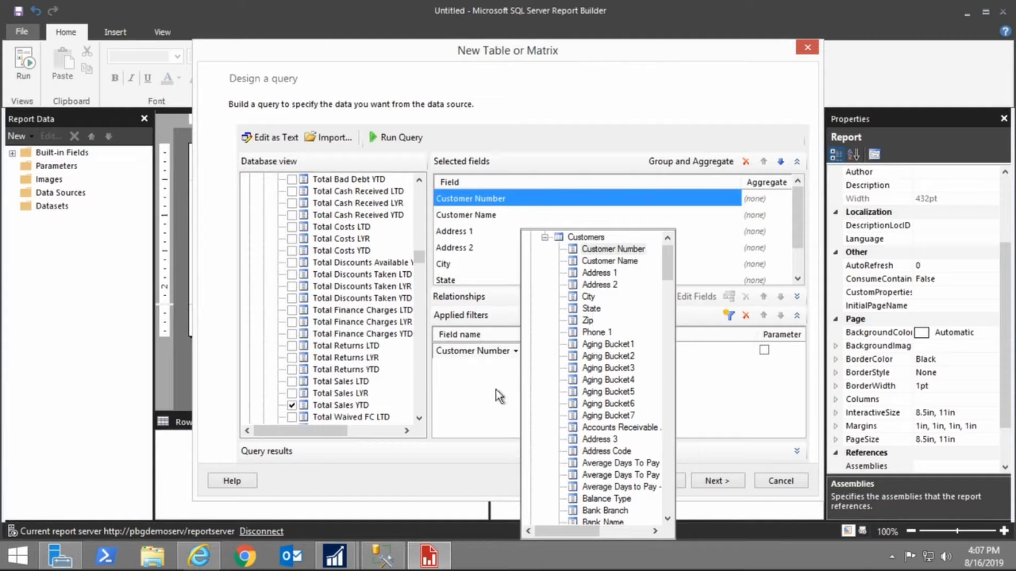
pyautogui.click(482, 392)
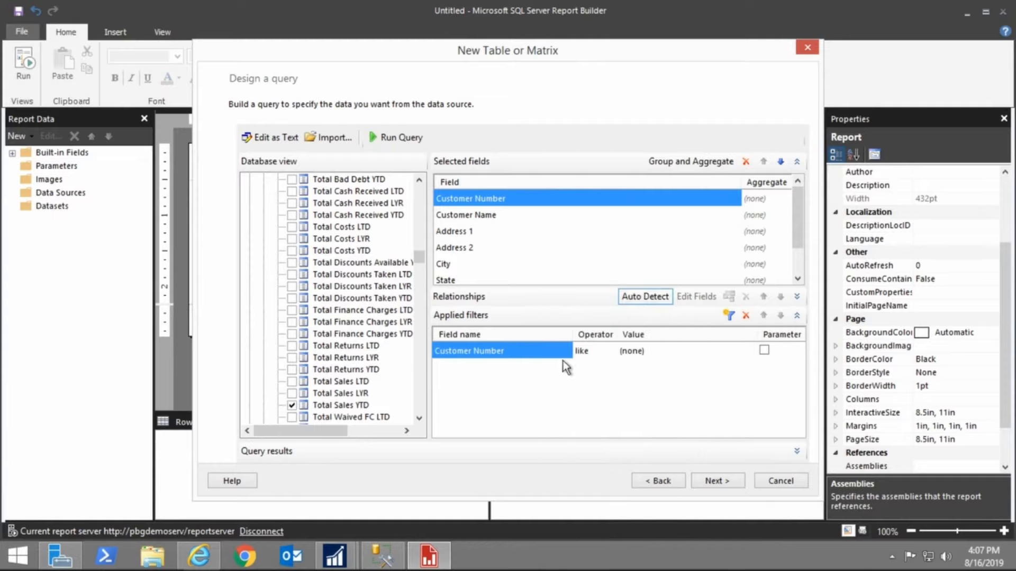
pyautogui.click(747, 314)
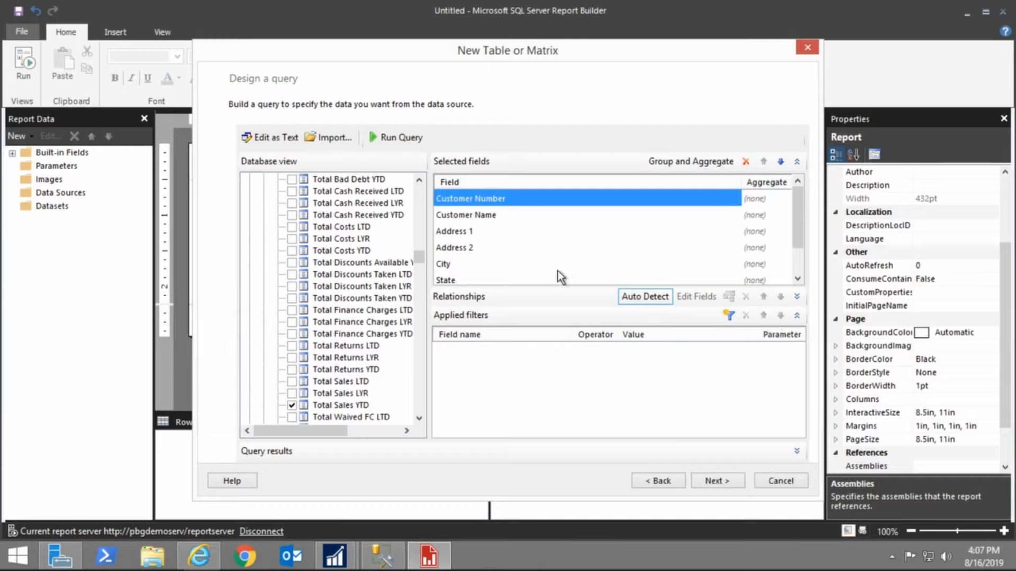
# Run the query, switch to text editing of the SQL, and run it again
pyautogui.click(396, 138)
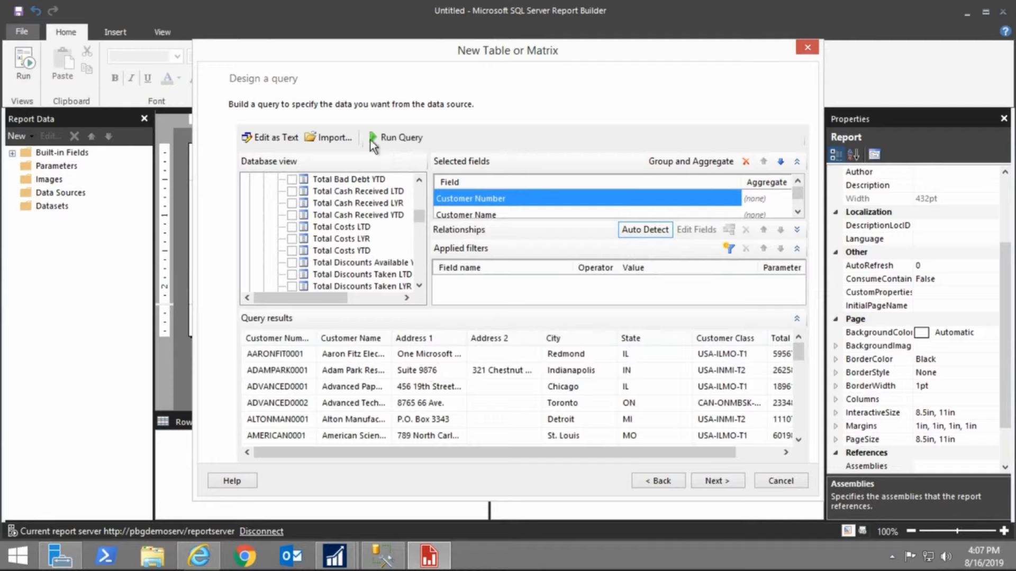
pyautogui.click(277, 140)
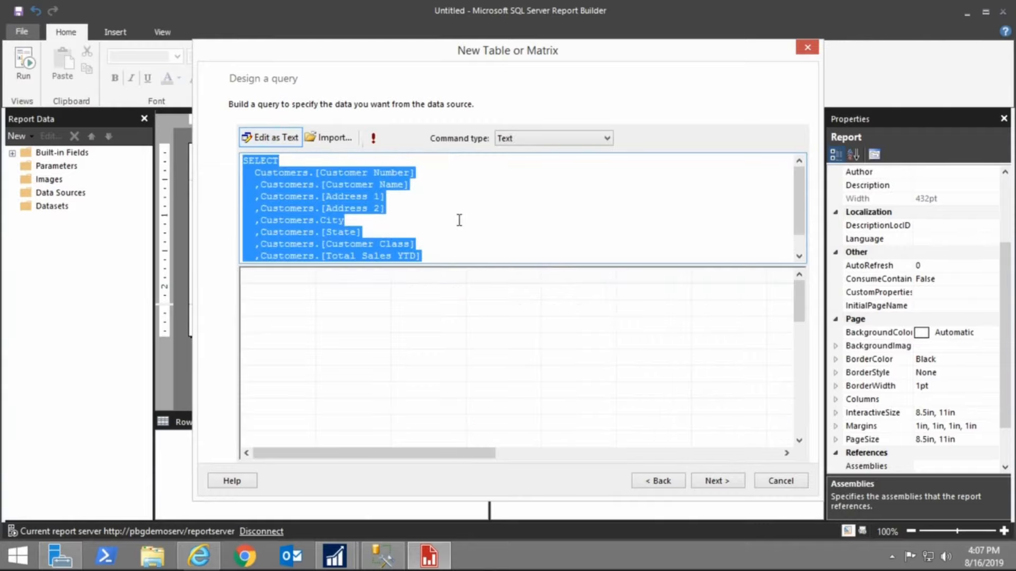
pyautogui.scroll(-1, 462, 219)
pyautogui.scroll(1, 291, 251)
pyautogui.click(379, 144)
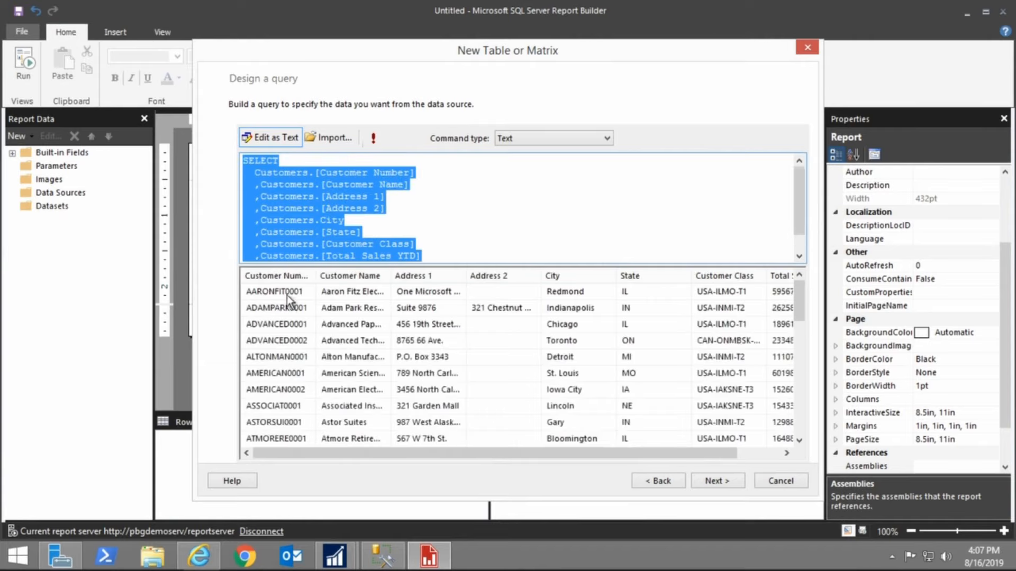
# Arrange fields with Total_Sales_YTD as a summed value and Customer_Class as the row group
pyautogui.click(728, 481)
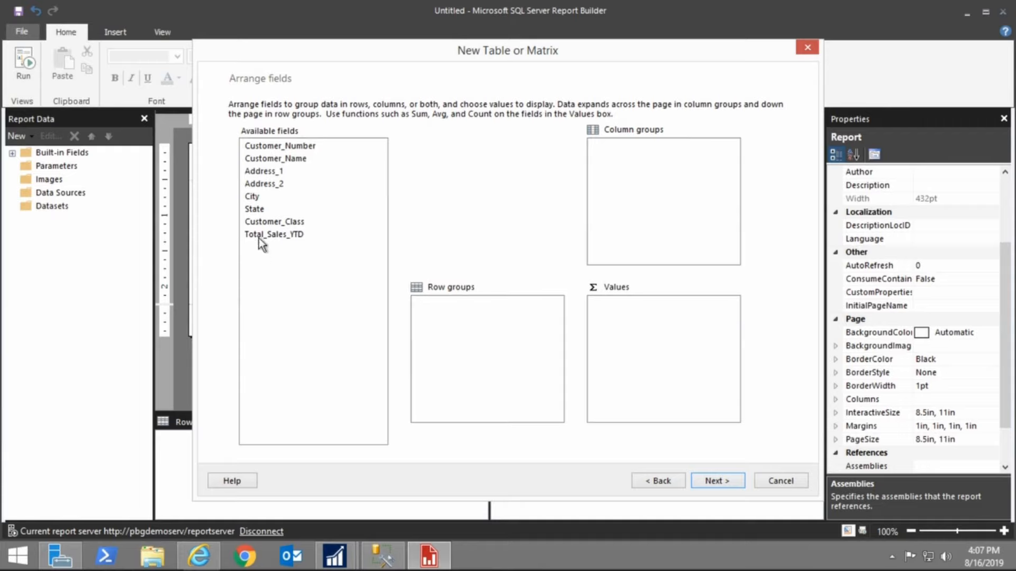
pyautogui.moveTo(261, 243); pyautogui.dragTo(668, 330)
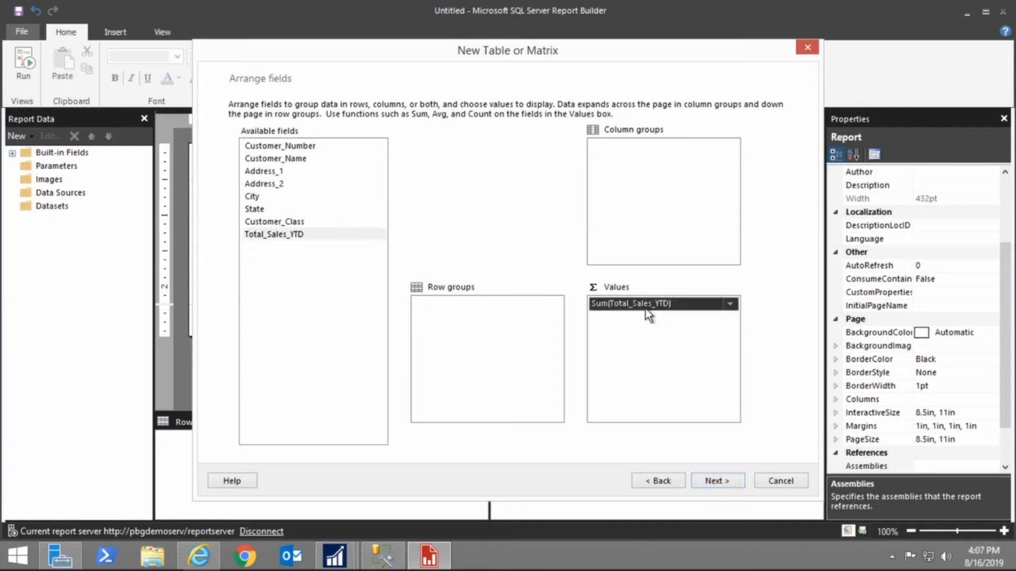
pyautogui.click(284, 222)
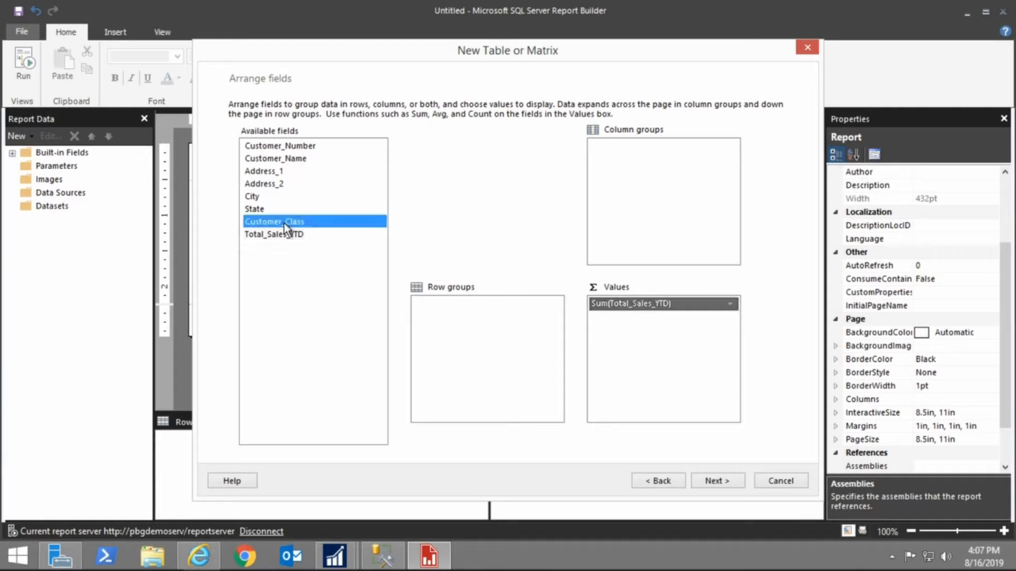
pyautogui.moveTo(284, 223); pyautogui.dragTo(474, 328)
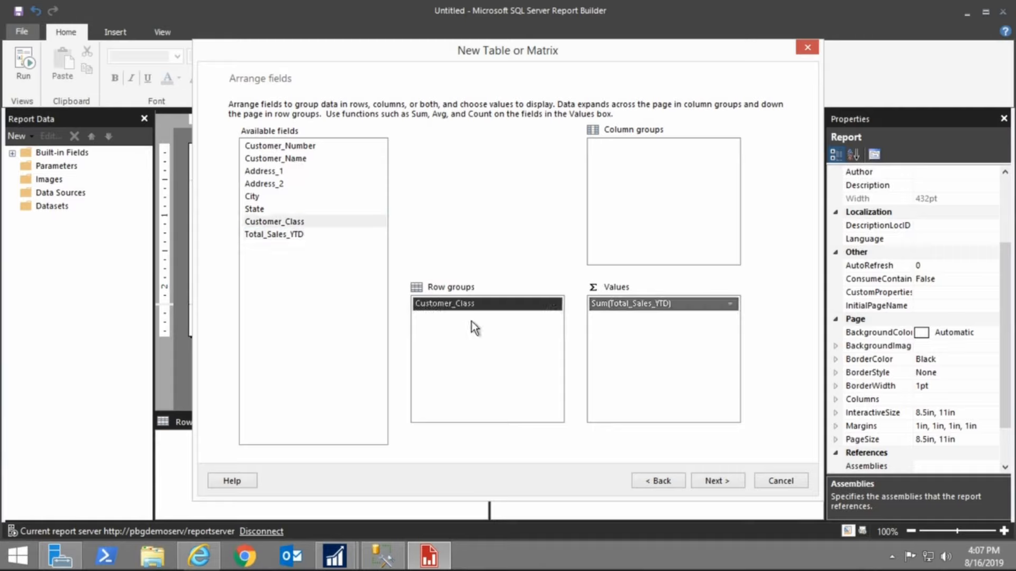
# Keep the default layout with subtotals and grand totals and finish the wizard
pyautogui.click(725, 481)
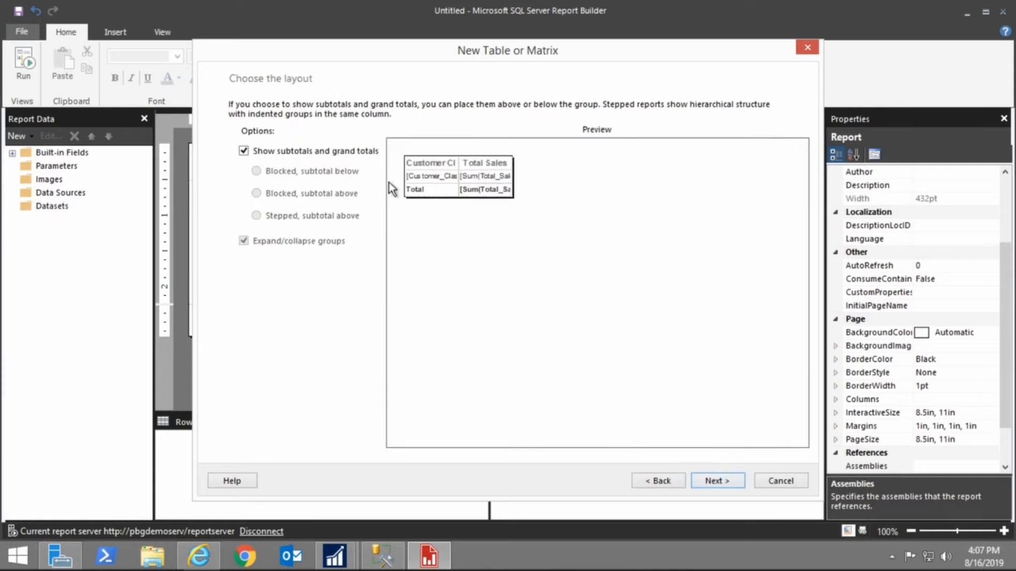
pyautogui.click(722, 482)
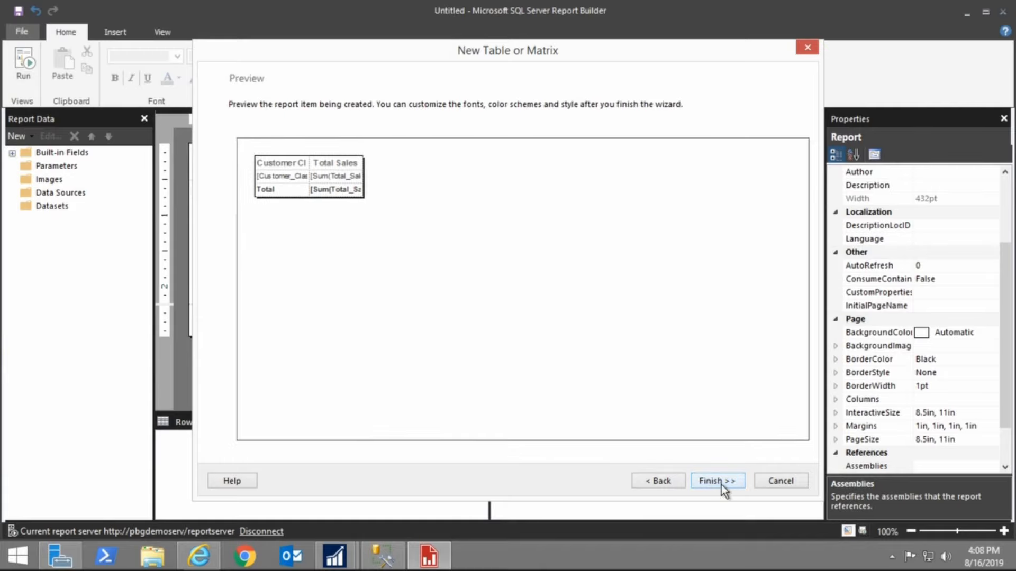
pyautogui.click(721, 482)
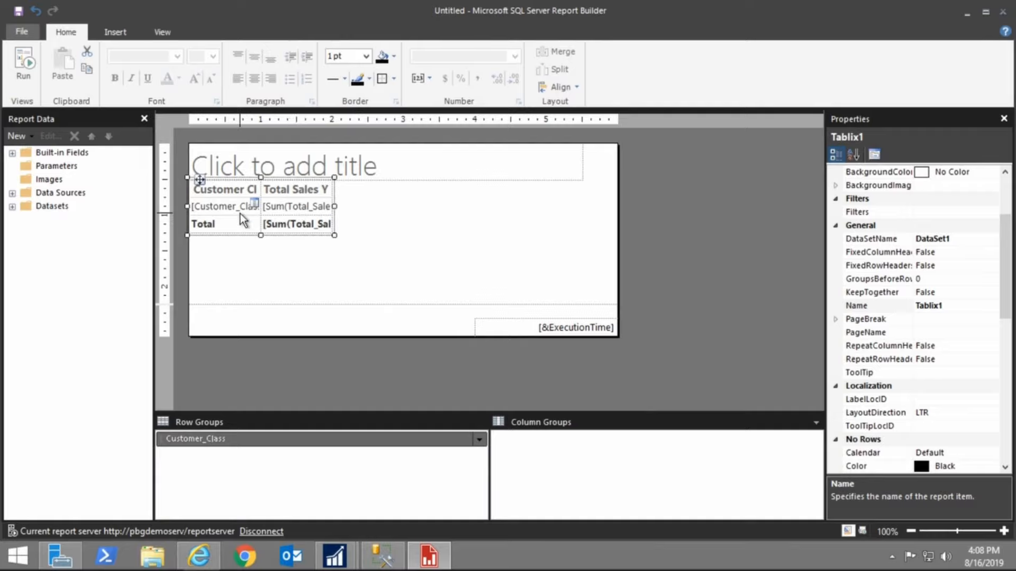
# Title the report Sales by Customer
pyautogui.doubleClick(306, 210)
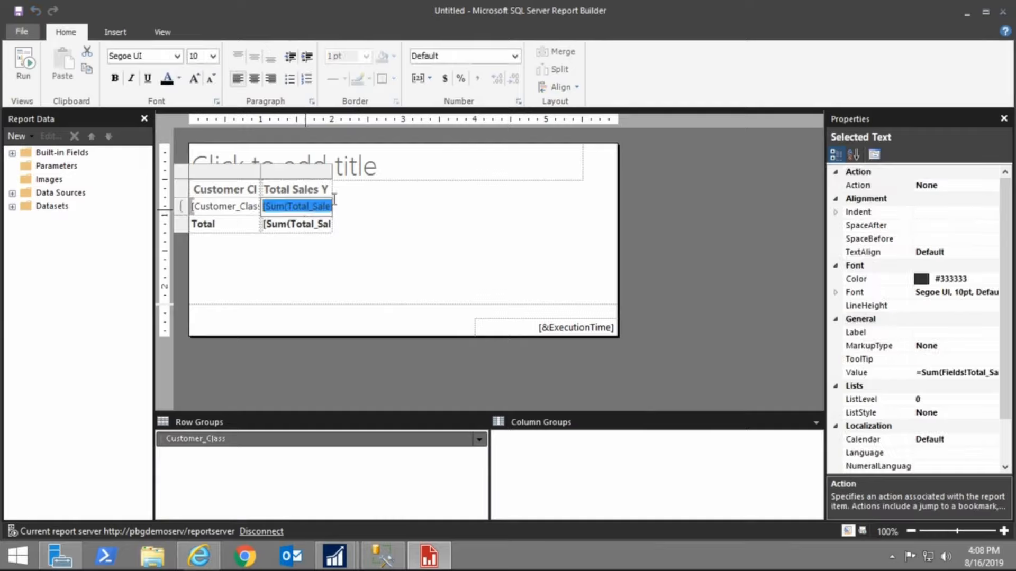
pyautogui.click(382, 170)
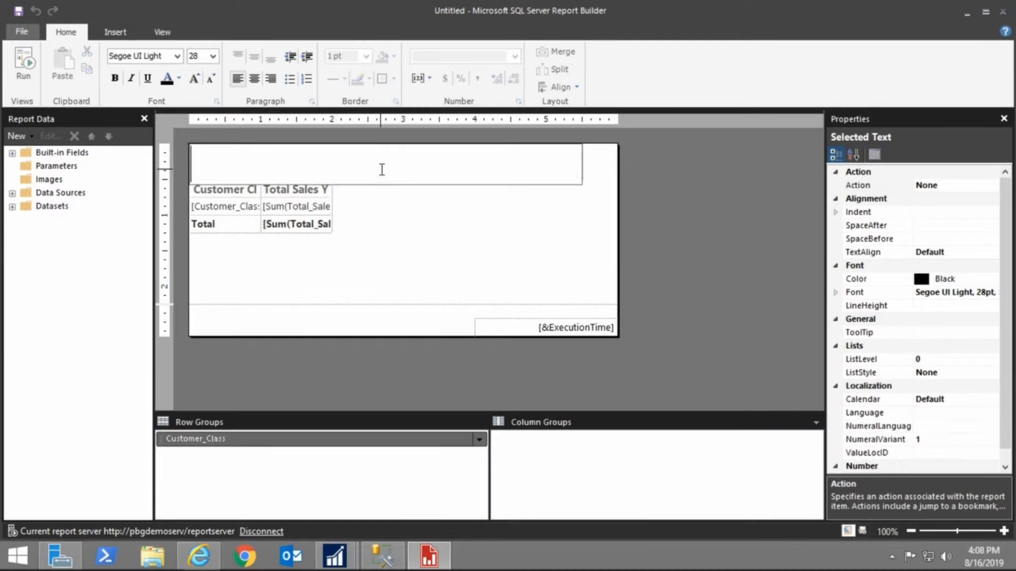
pyautogui.write('Sales by ')
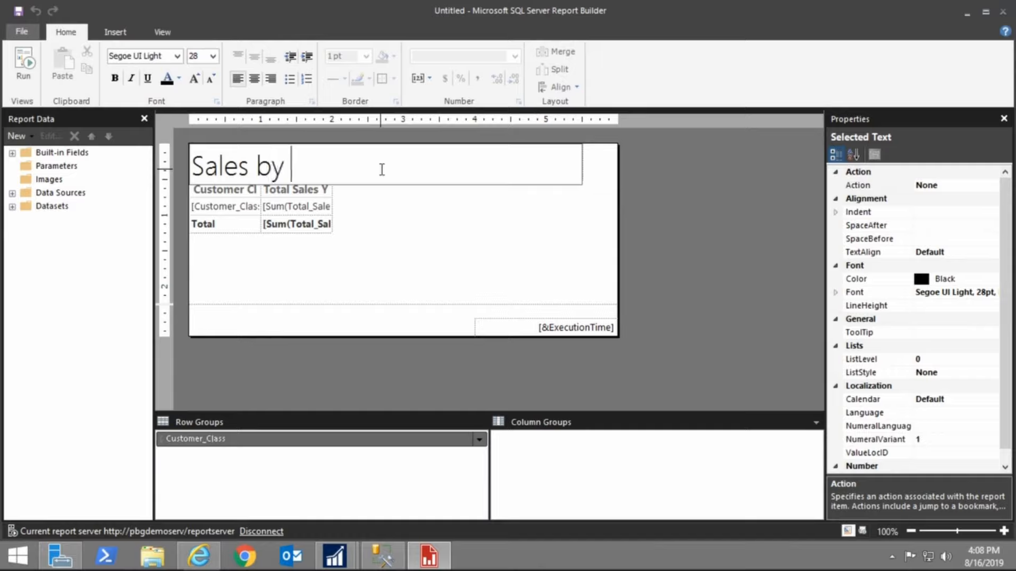
pyautogui.write('Customer')
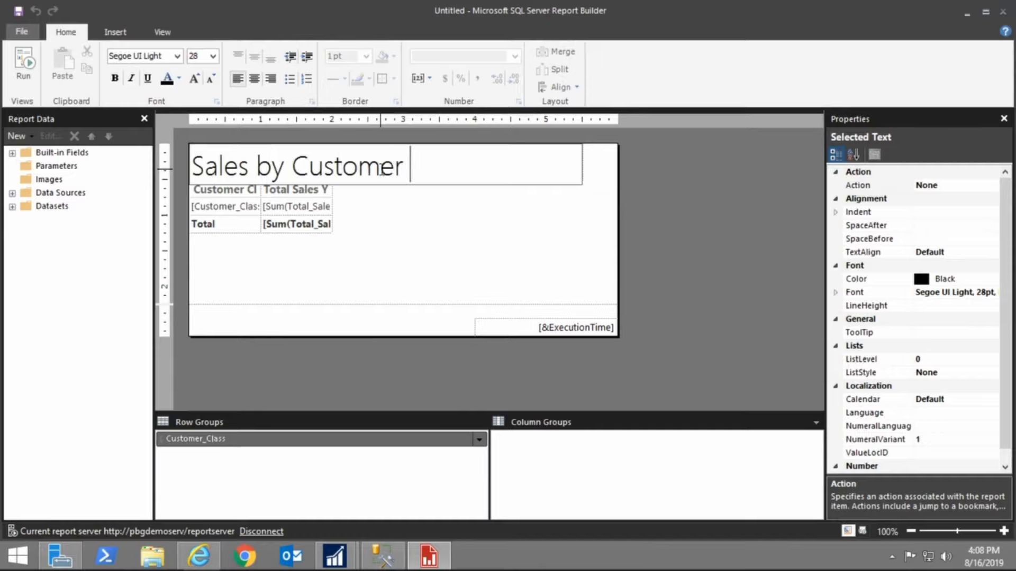
pyautogui.write(' Class')
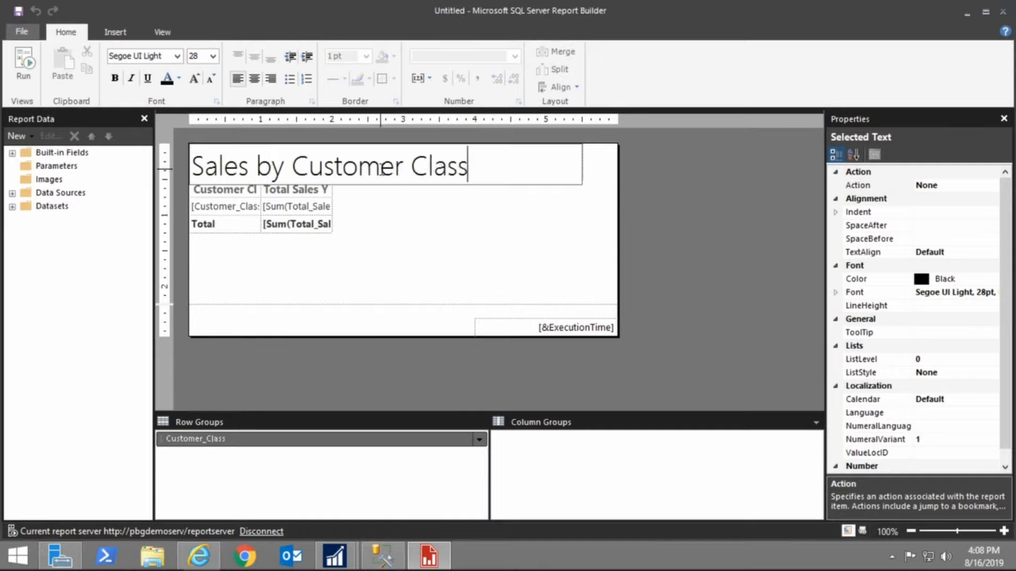
# Change the report title to Sales by Customer Class and run the report
pyautogui.click(408, 252)
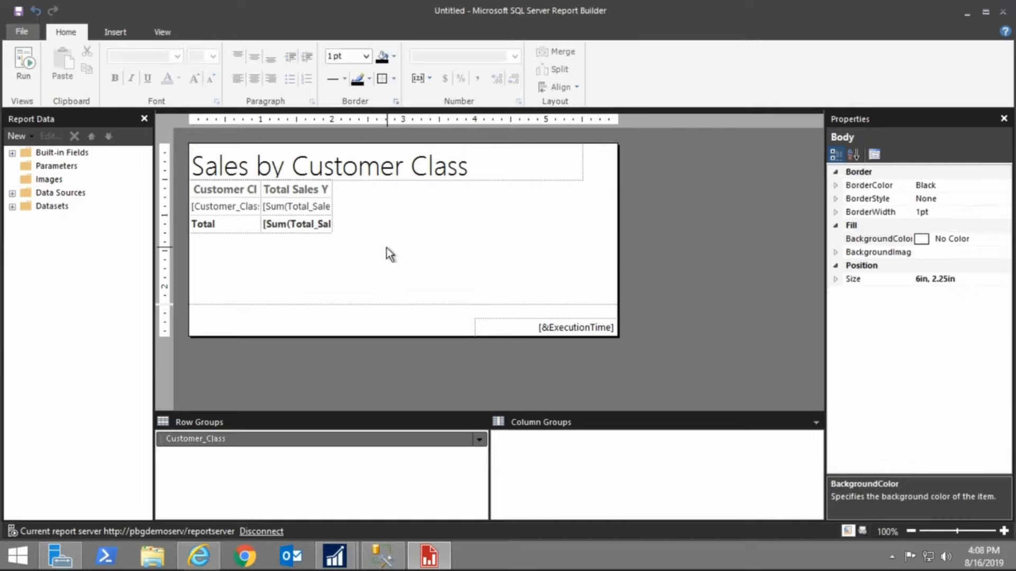
pyautogui.click(29, 74)
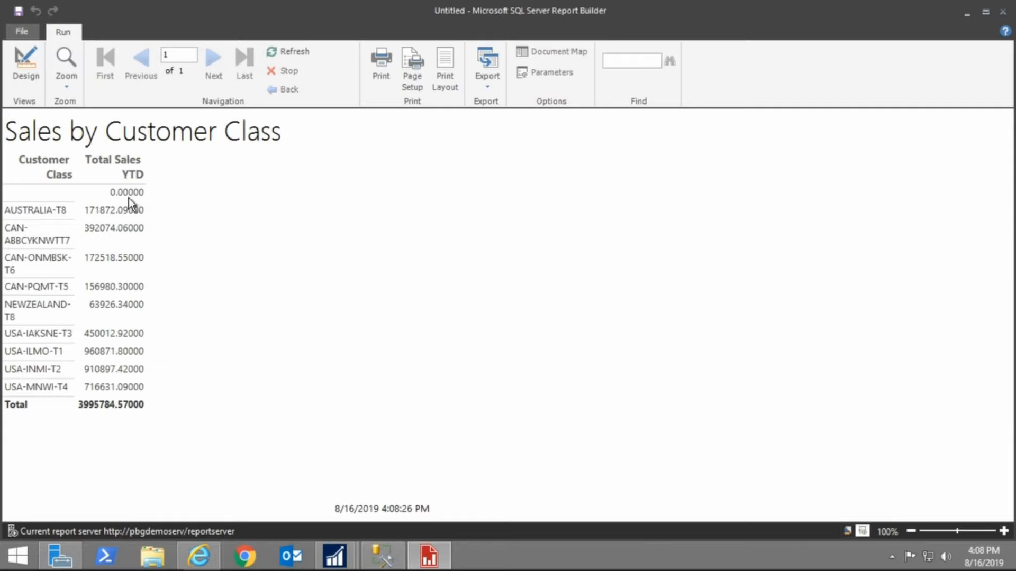
# Format the Total Sales YTD column as Currency
pyautogui.click(30, 70)
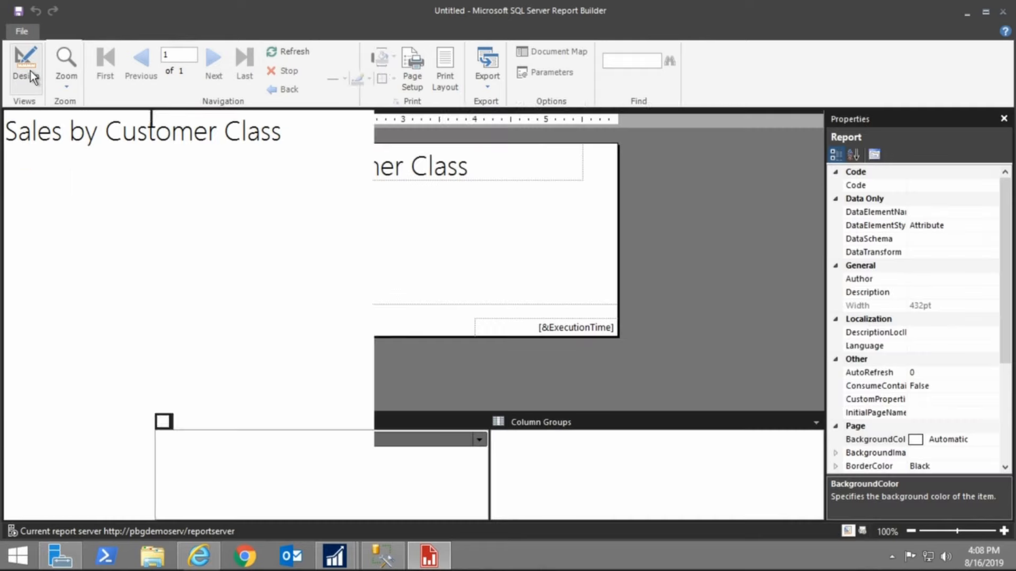
pyautogui.click(290, 212)
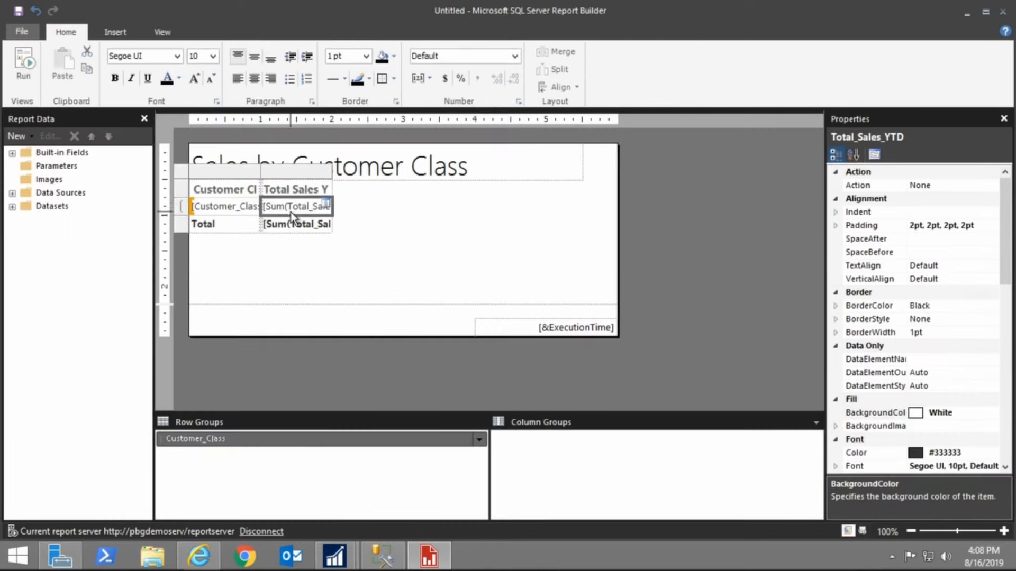
pyautogui.click(300, 174)
pyautogui.click(516, 57)
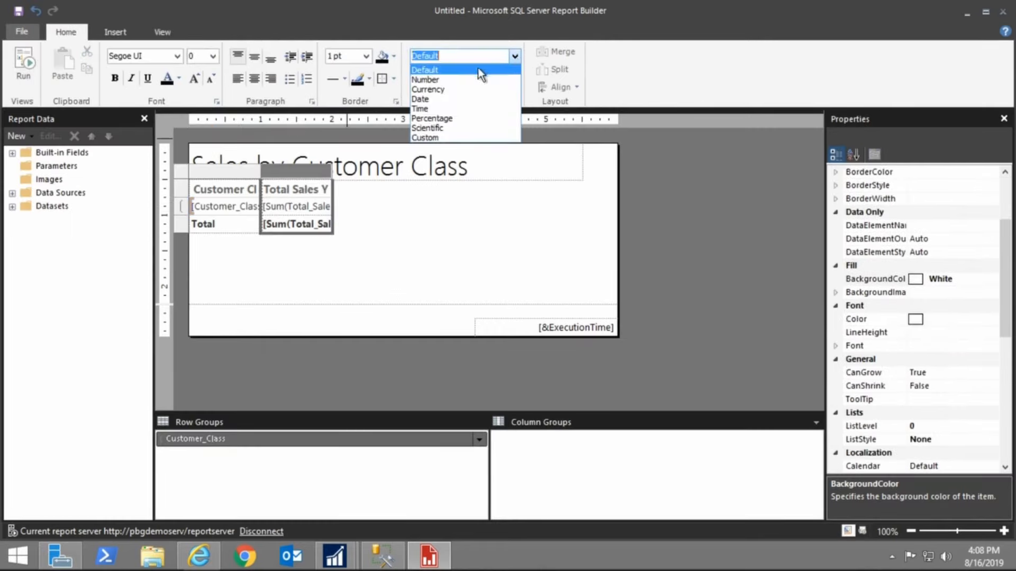
pyautogui.click(457, 89)
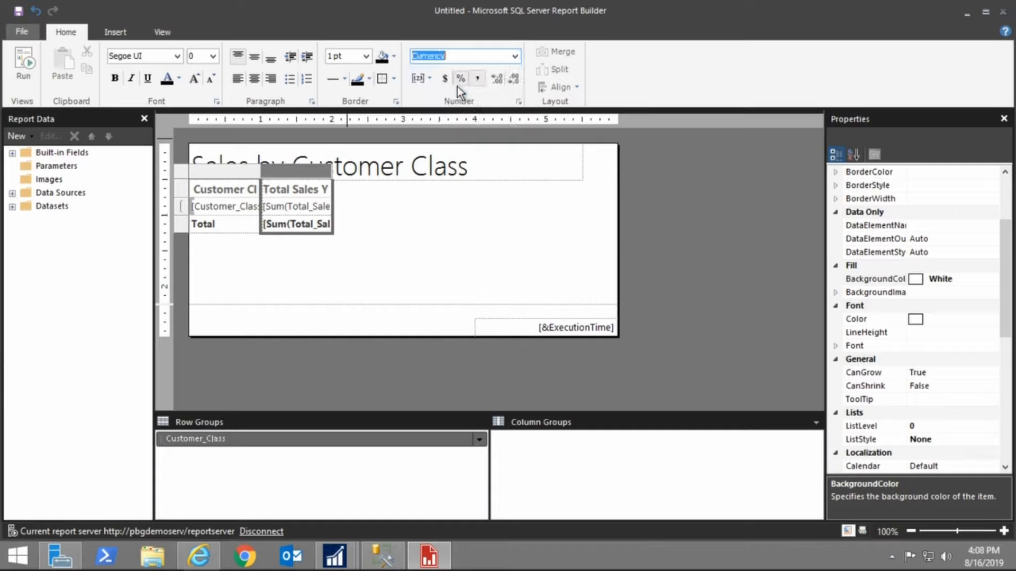
# Widen the Customer Class column and fill the header row with light grey
pyautogui.click(235, 173)
pyautogui.moveTo(259, 172); pyautogui.dragTo(308, 171)
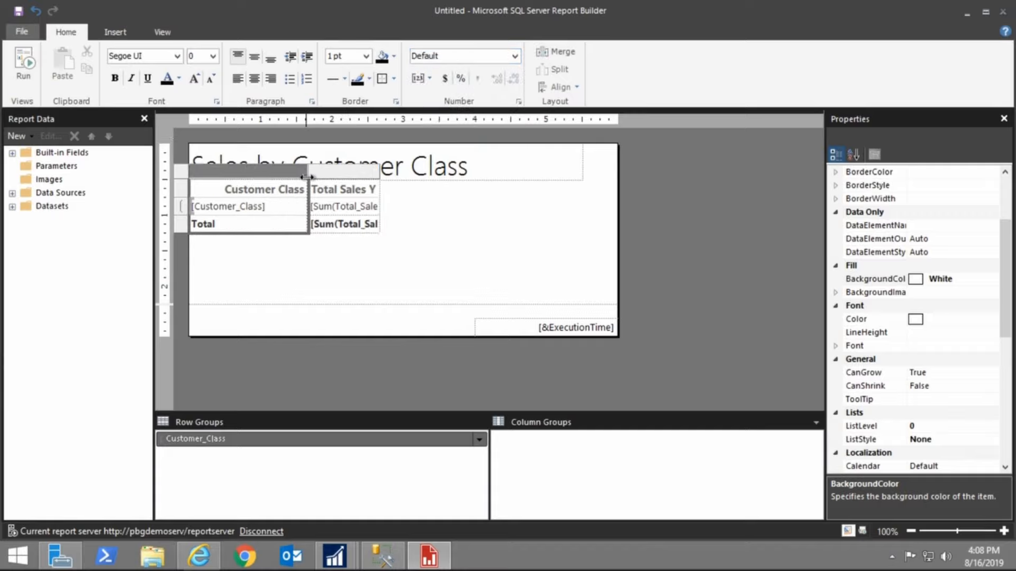
pyautogui.click(349, 189)
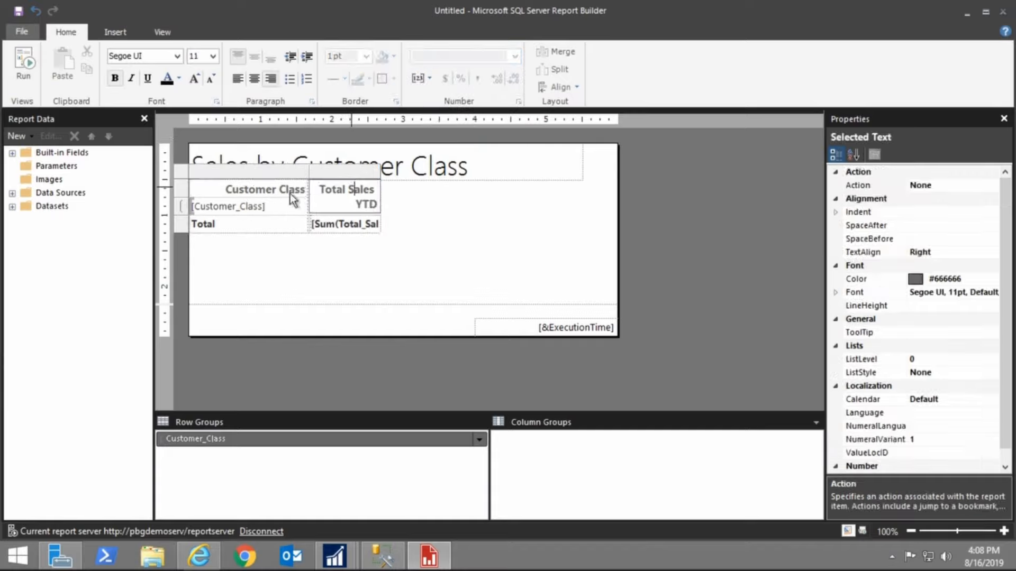
pyautogui.click(219, 188)
pyautogui.click(179, 192)
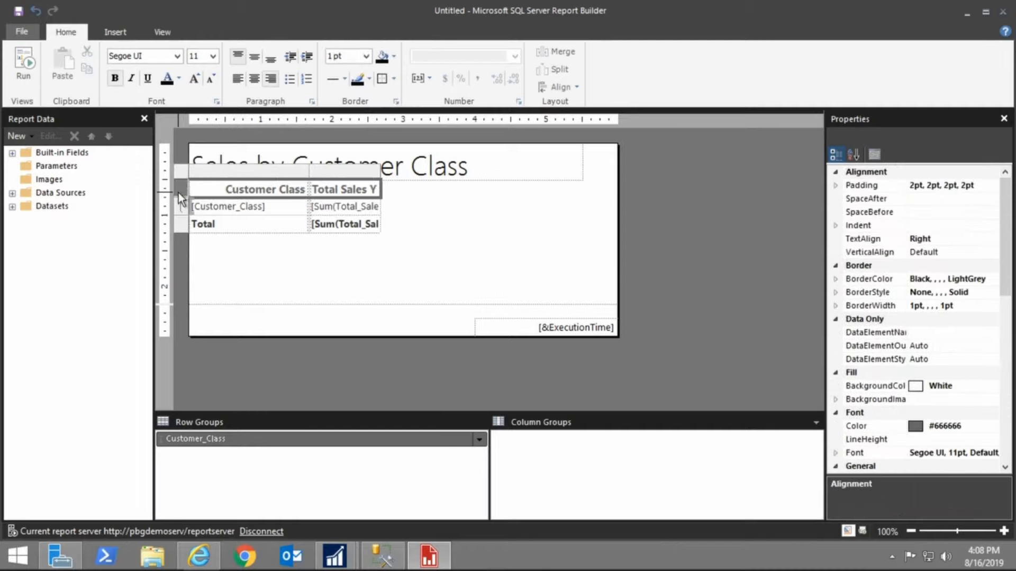
pyautogui.click(116, 79)
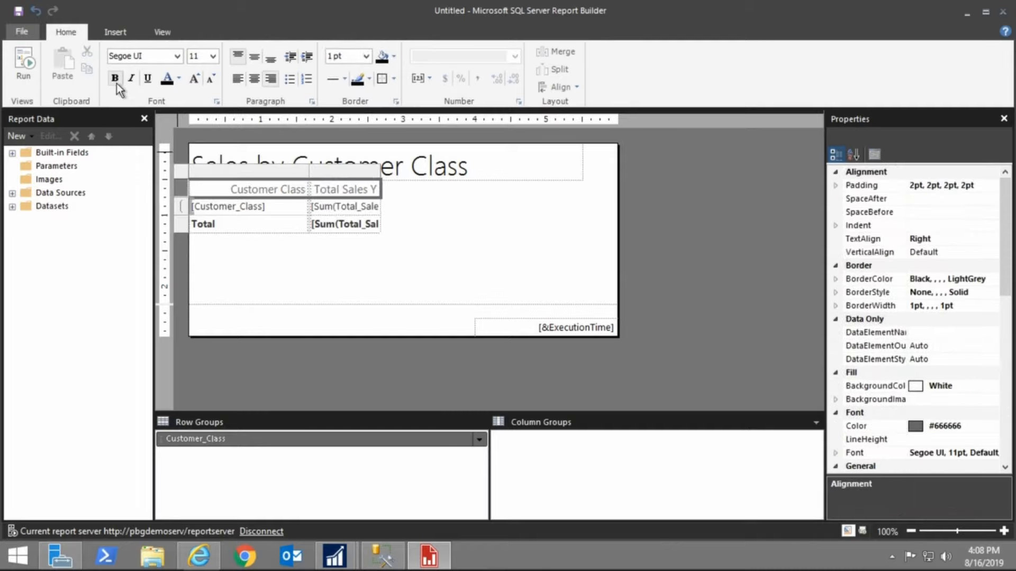
pyautogui.click(116, 79)
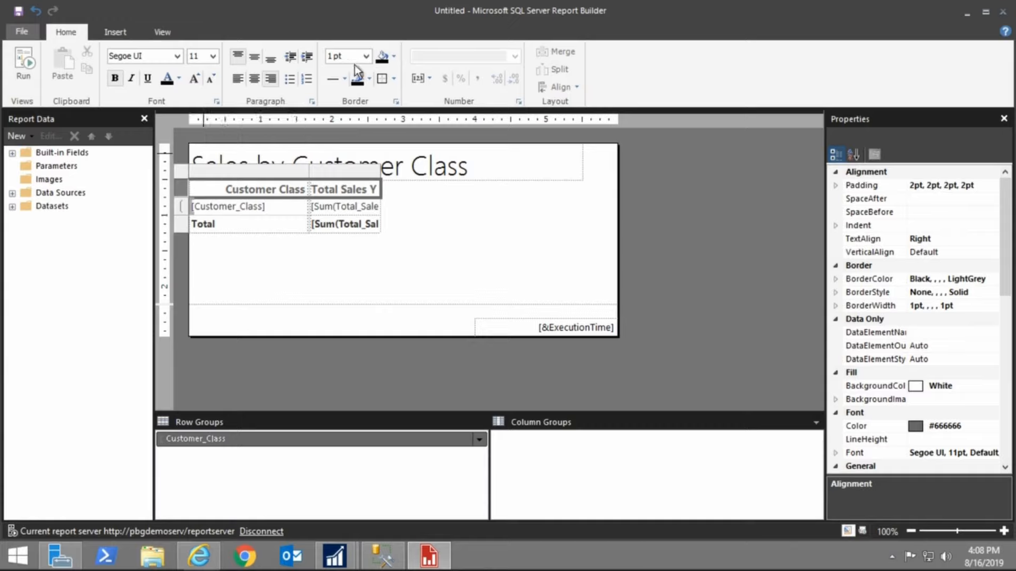
pyautogui.click(393, 58)
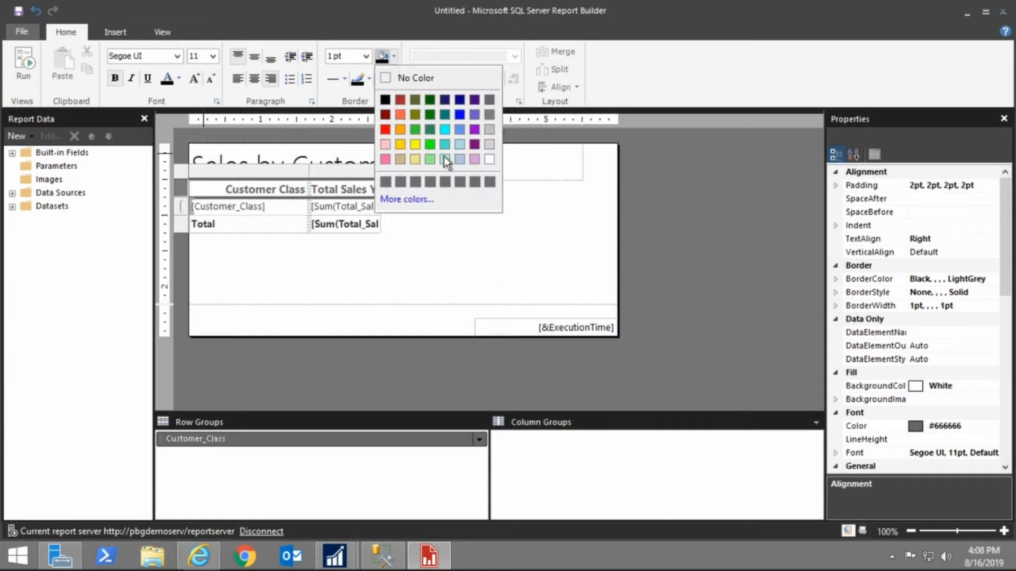
pyautogui.click(491, 146)
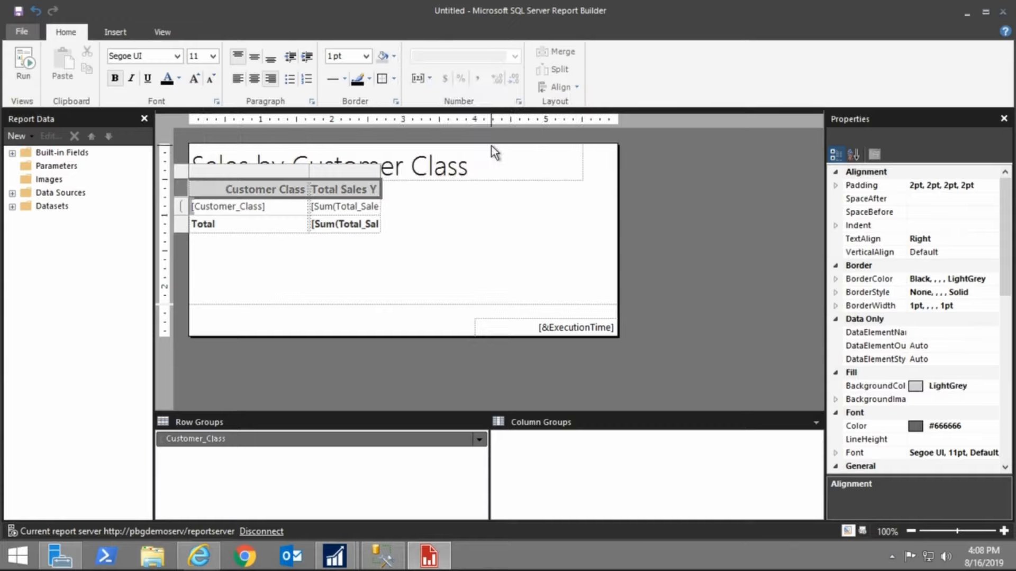
# Fill the Total row with the same light grey and run the report
pyautogui.click(186, 224)
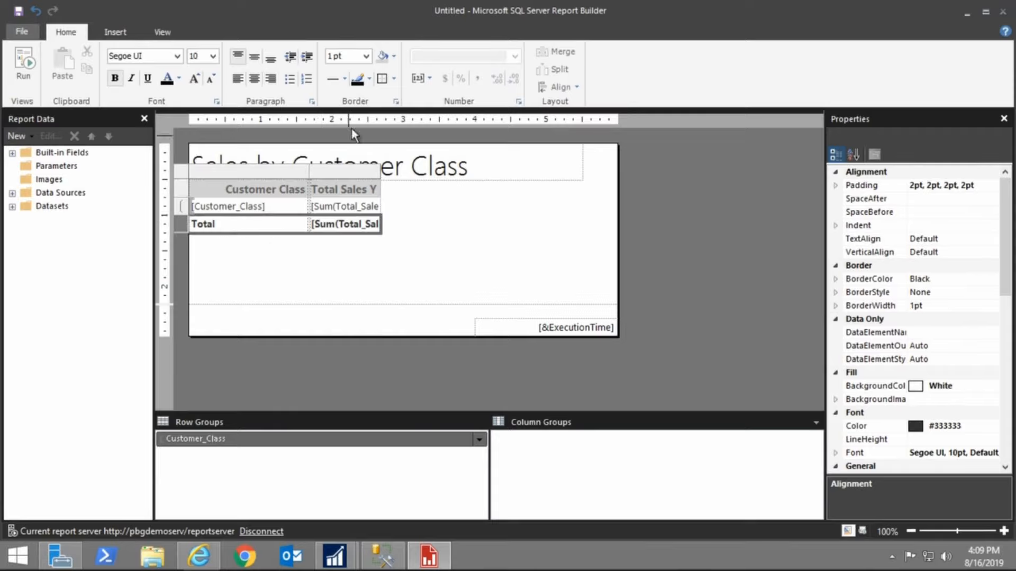
pyautogui.click(382, 57)
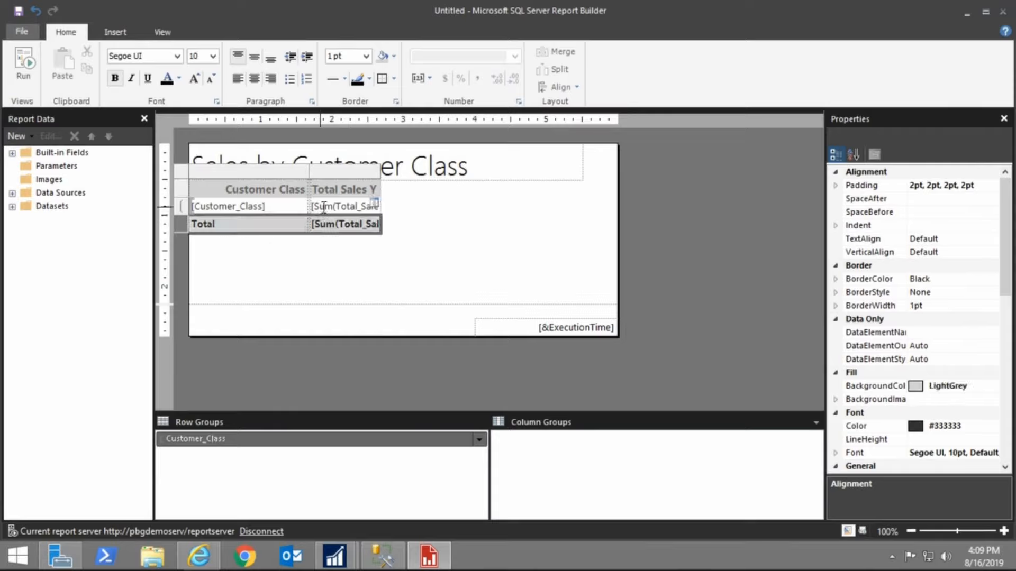
pyautogui.click(24, 71)
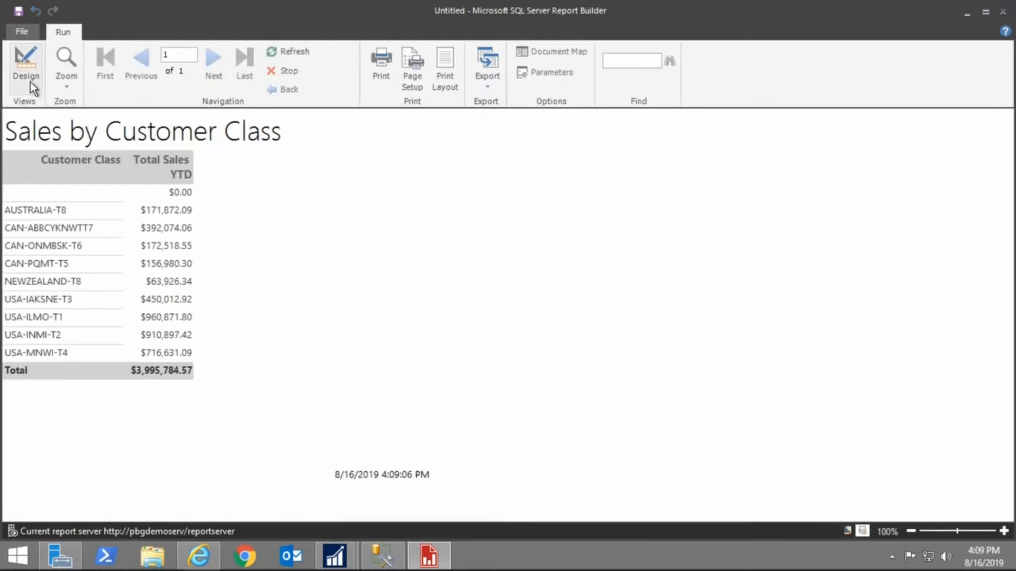
# Apply all borders to every table cell and run the report
pyautogui.click(37, 71)
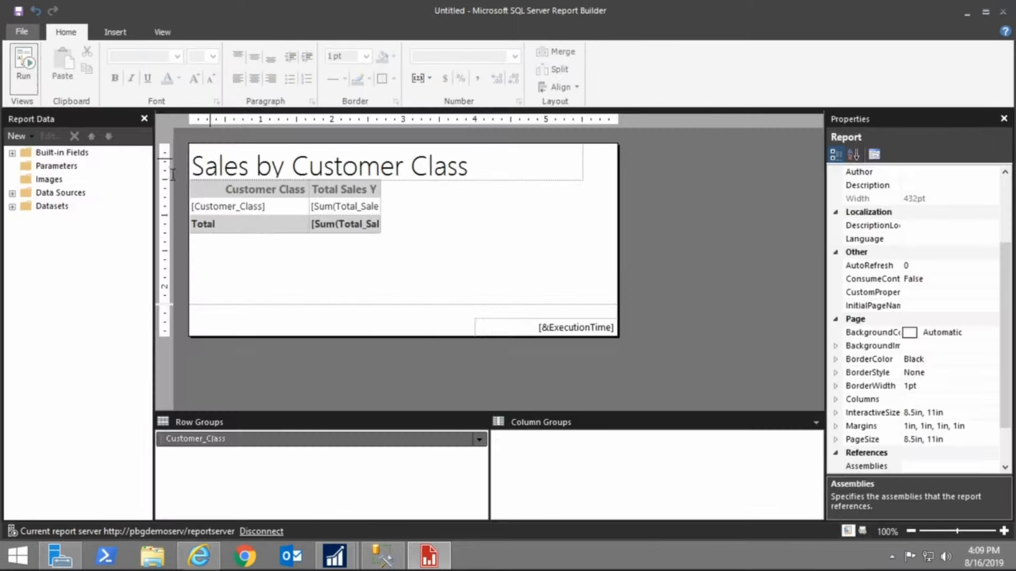
pyautogui.doubleClick(238, 205)
pyautogui.moveTo(210, 192); pyautogui.dragTo(355, 222)
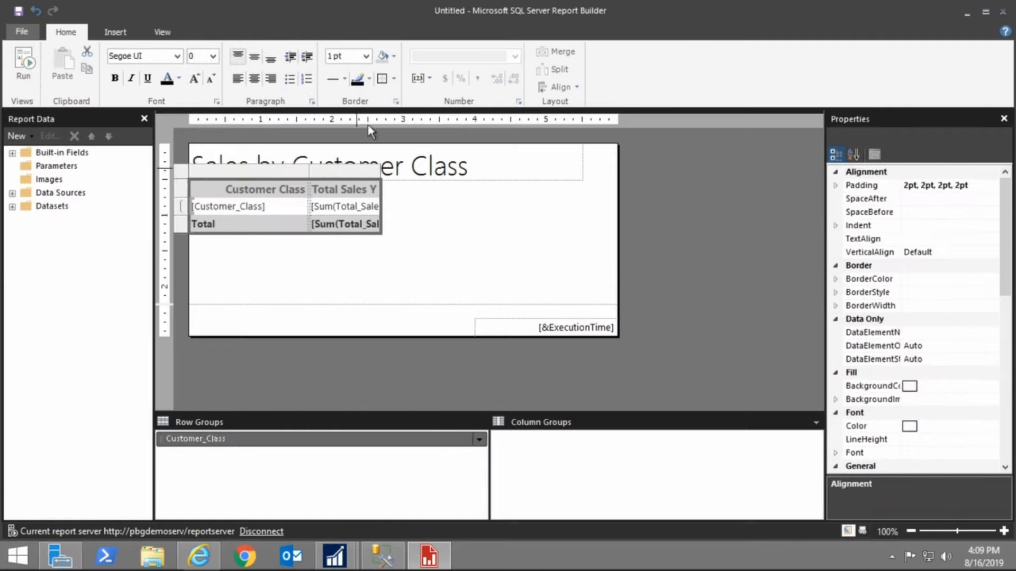
pyautogui.click(382, 79)
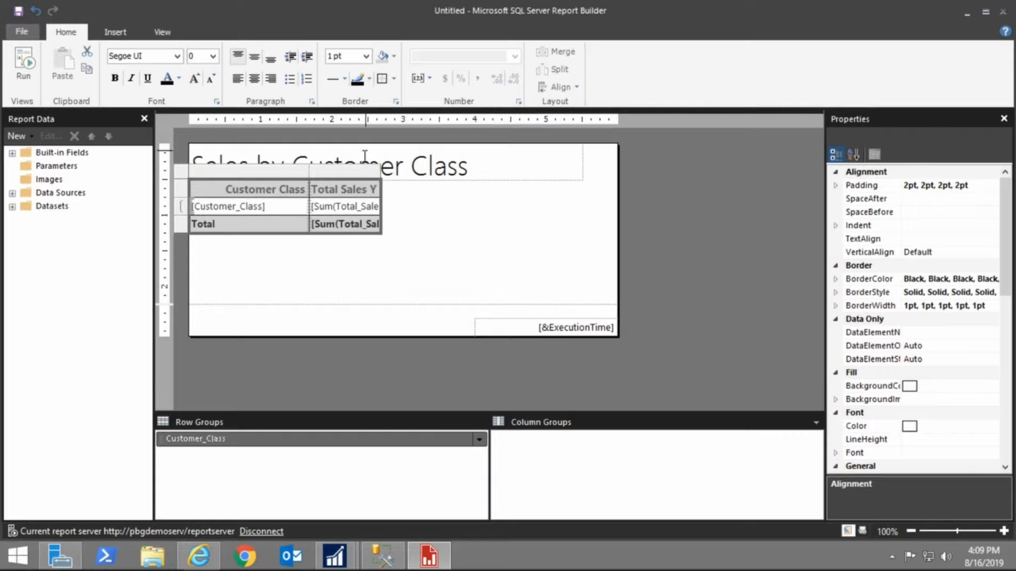
pyautogui.click(27, 68)
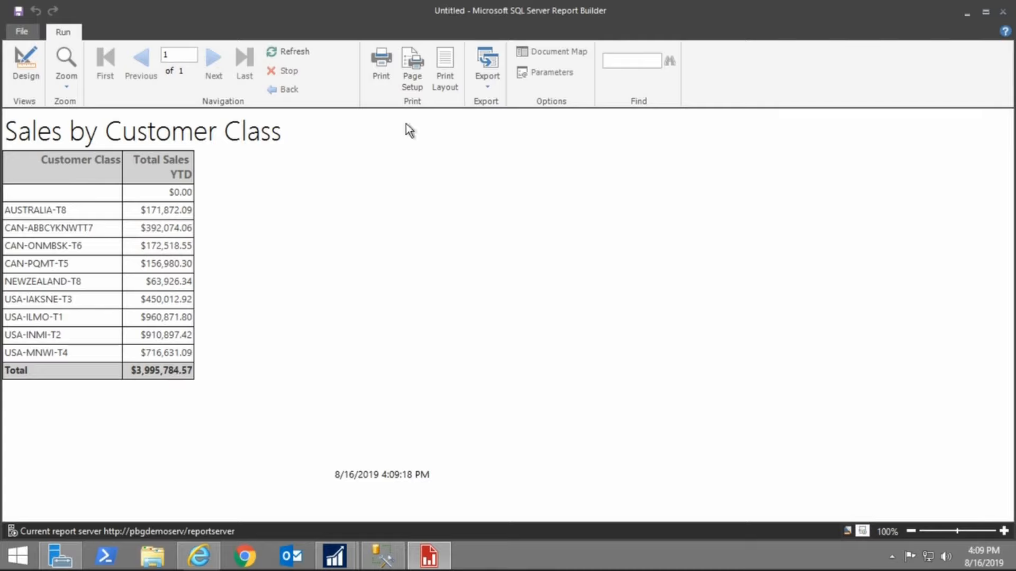
pyautogui.click(495, 80)
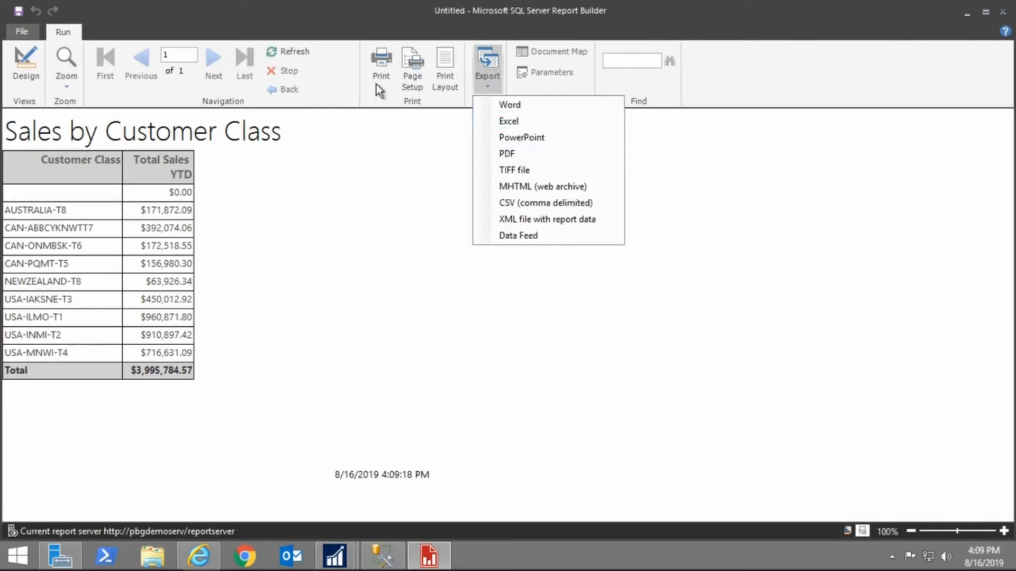
pyautogui.click(373, 222)
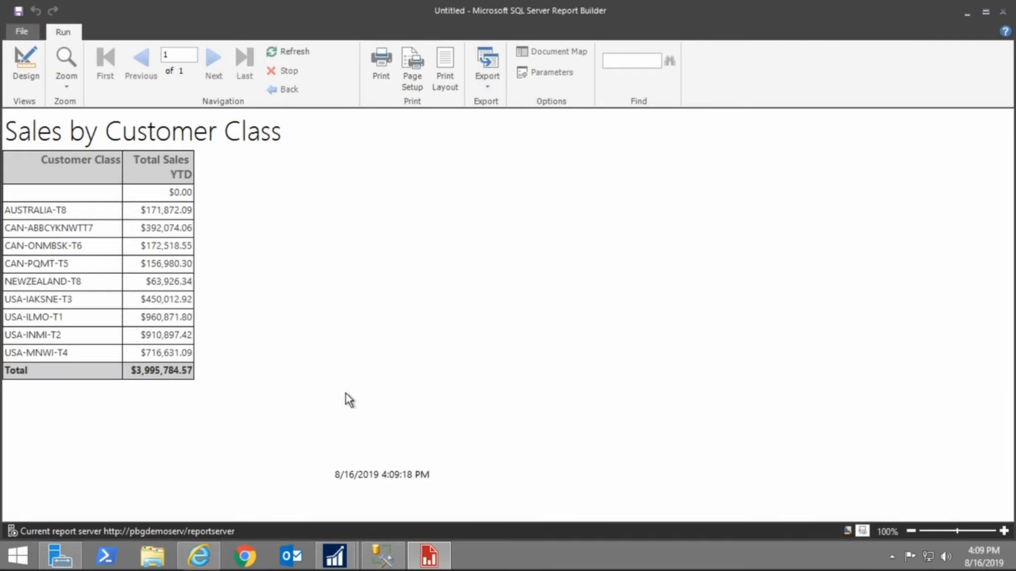
# Delete the execution time text box from the page footer and run the report
pyautogui.click(22, 72)
pyautogui.click(532, 329)
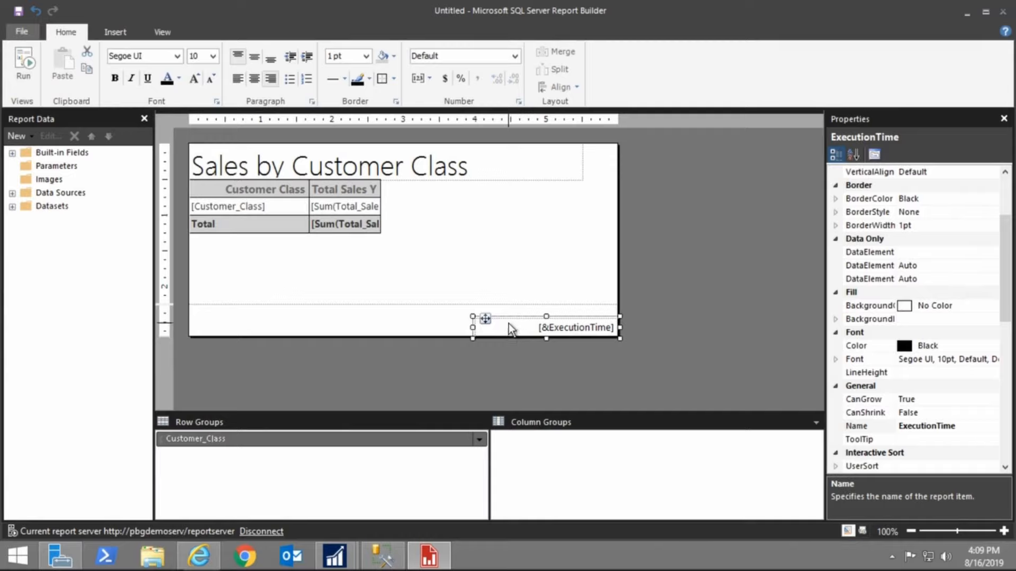
pyautogui.press('Delete')
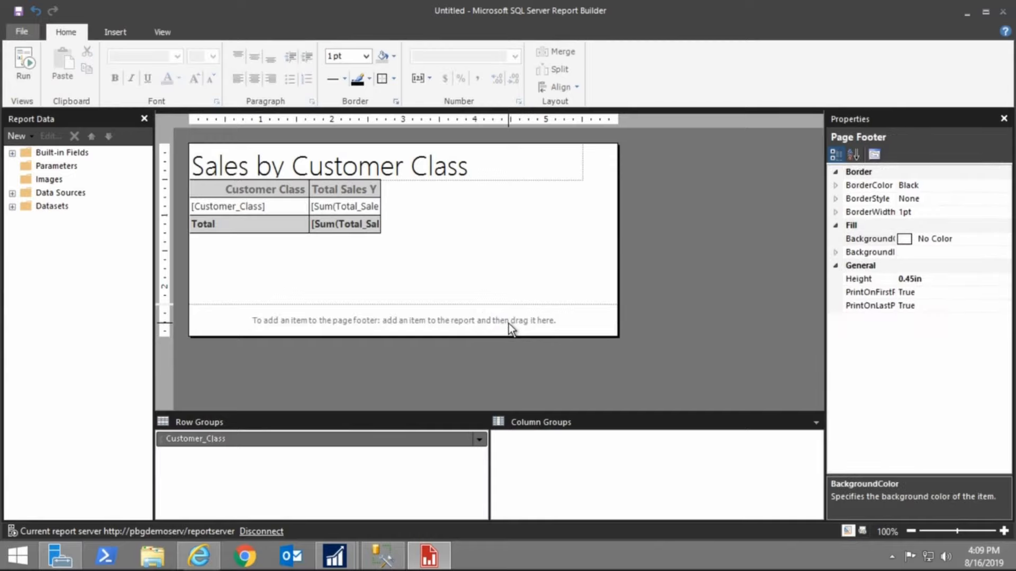
pyautogui.click(494, 293)
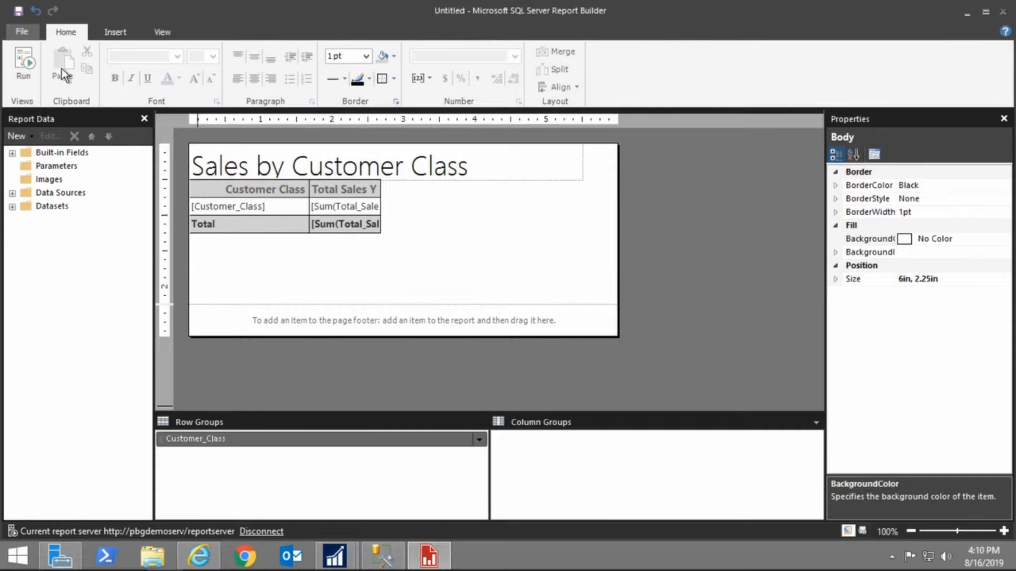
pyautogui.click(22, 74)
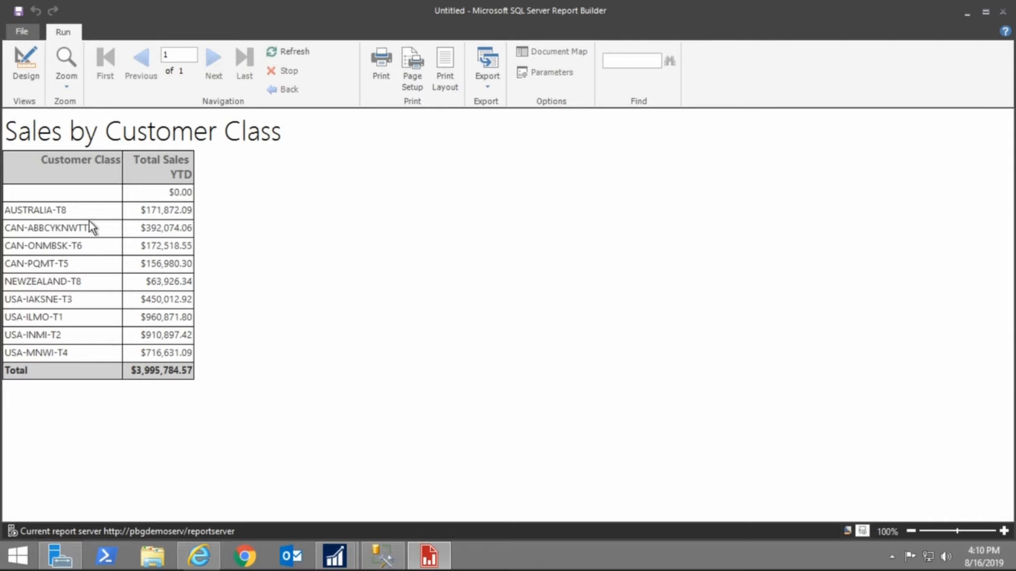
# Delete the whole table from the report body
pyautogui.click(26, 71)
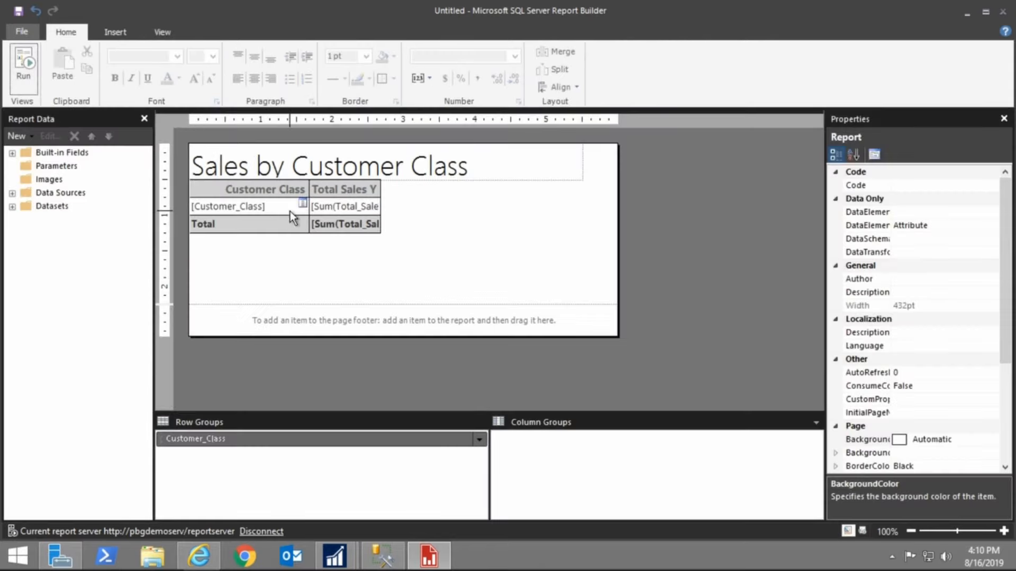
pyautogui.click(263, 227)
pyautogui.click(180, 173)
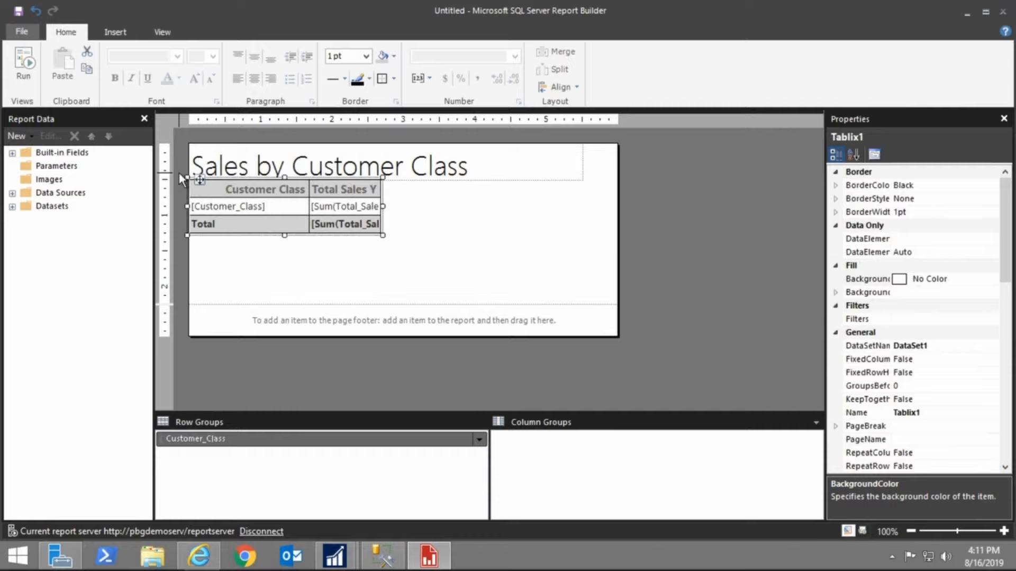
pyautogui.press('Delete')
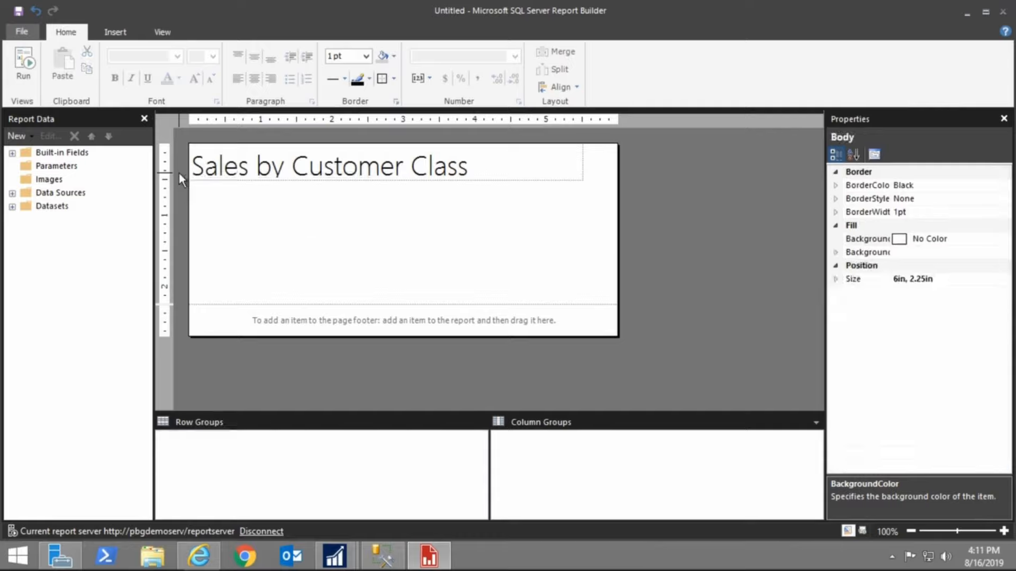
# Insert a matrix into the report body
pyautogui.rightClick(272, 253)
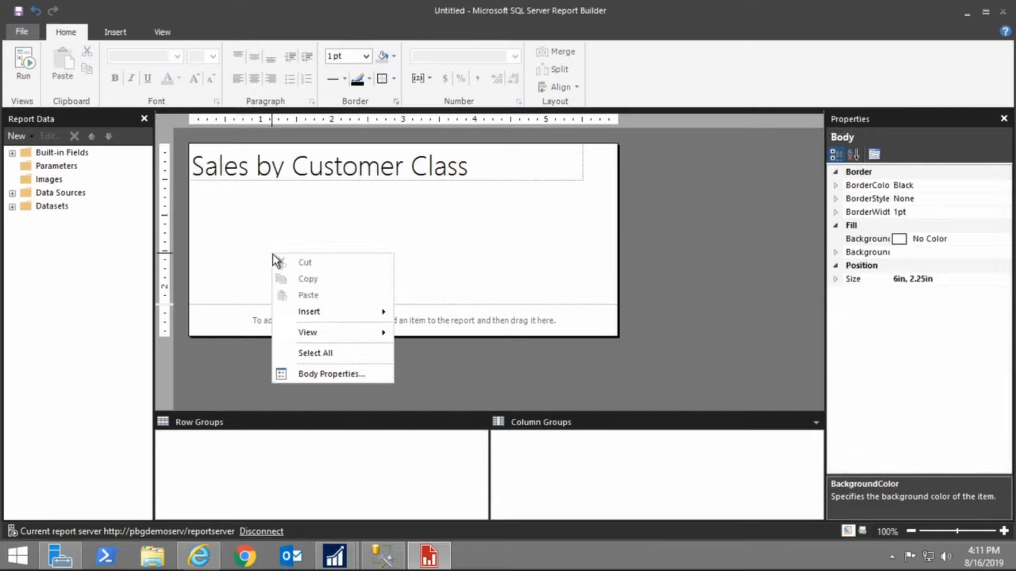
pyautogui.moveTo(323, 310)
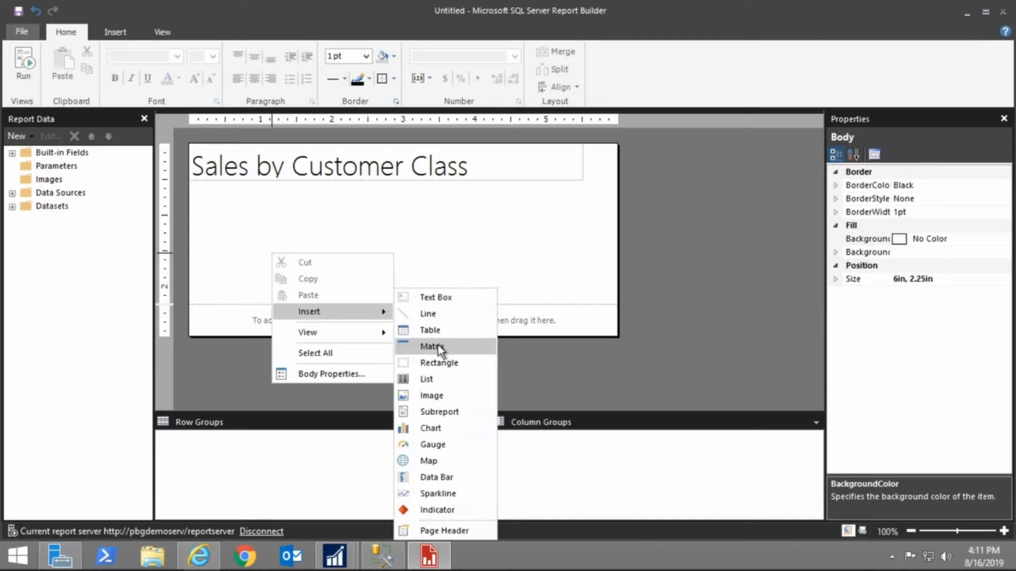
pyautogui.click(430, 330)
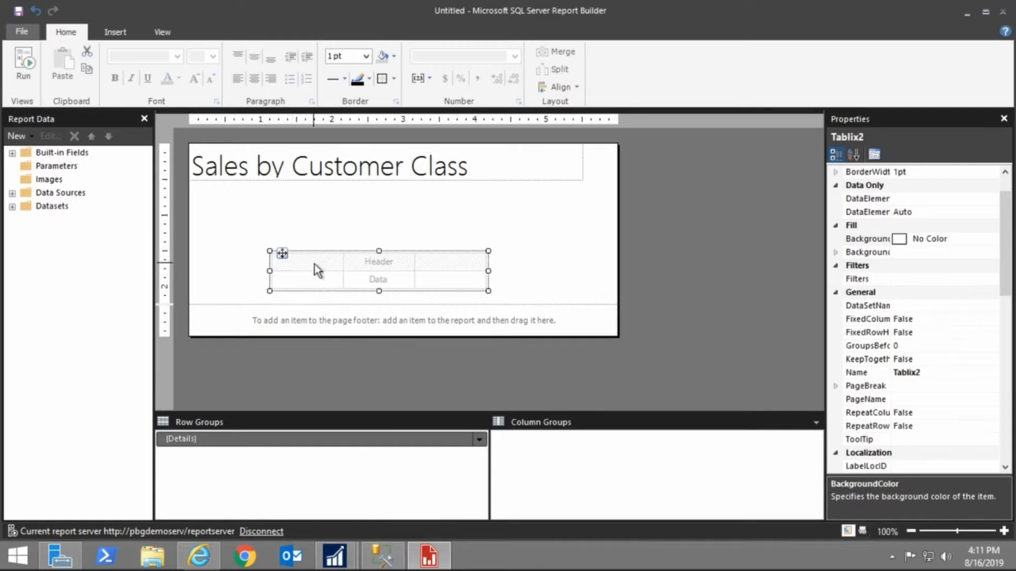
pyautogui.moveTo(307, 282)
pyautogui.rightClick(290, 278)
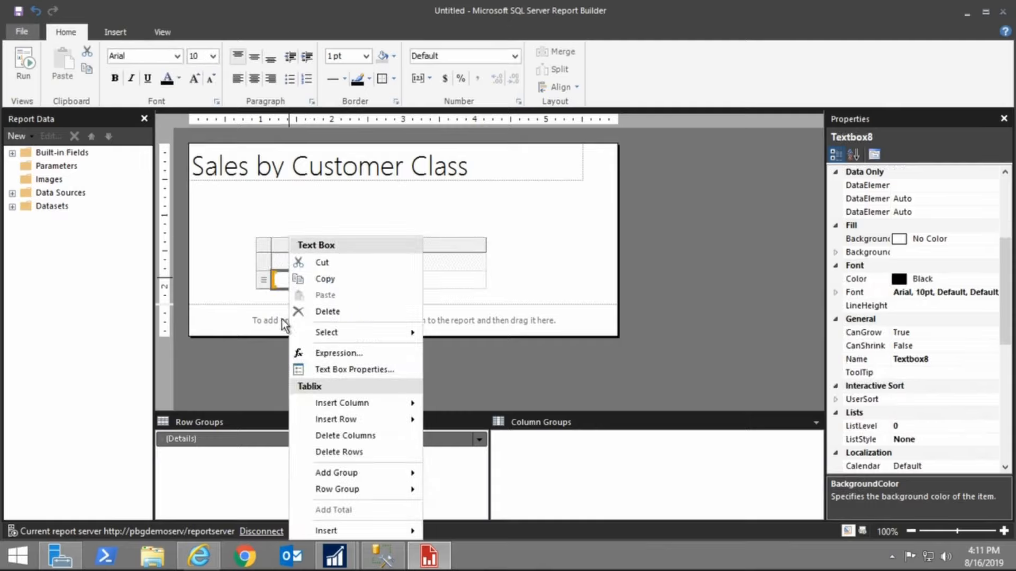
pyautogui.click(265, 243)
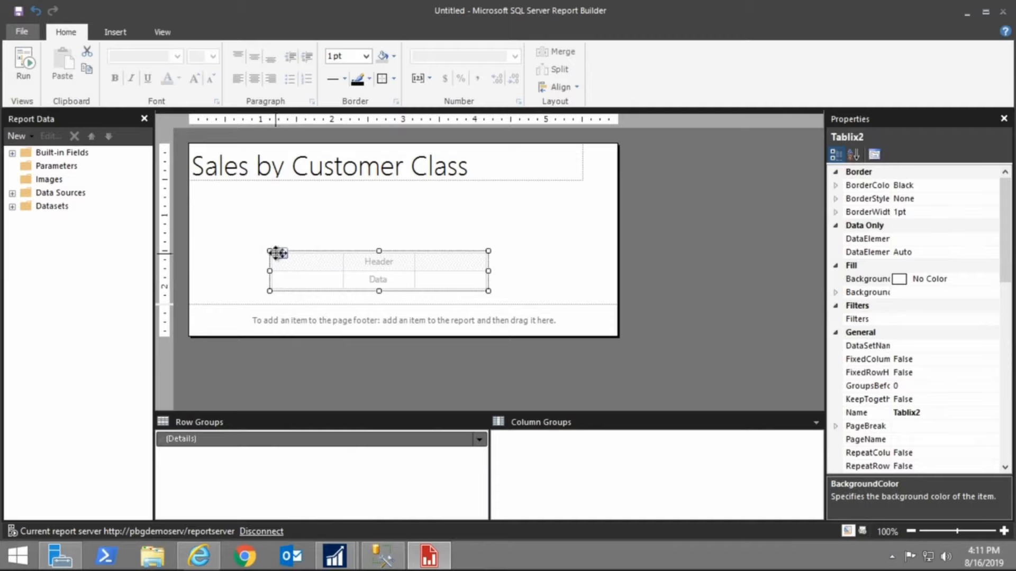
# Set the new tablix's dataset name to DataSet1 in its properties
pyautogui.click(300, 274)
pyautogui.rightClick(268, 246)
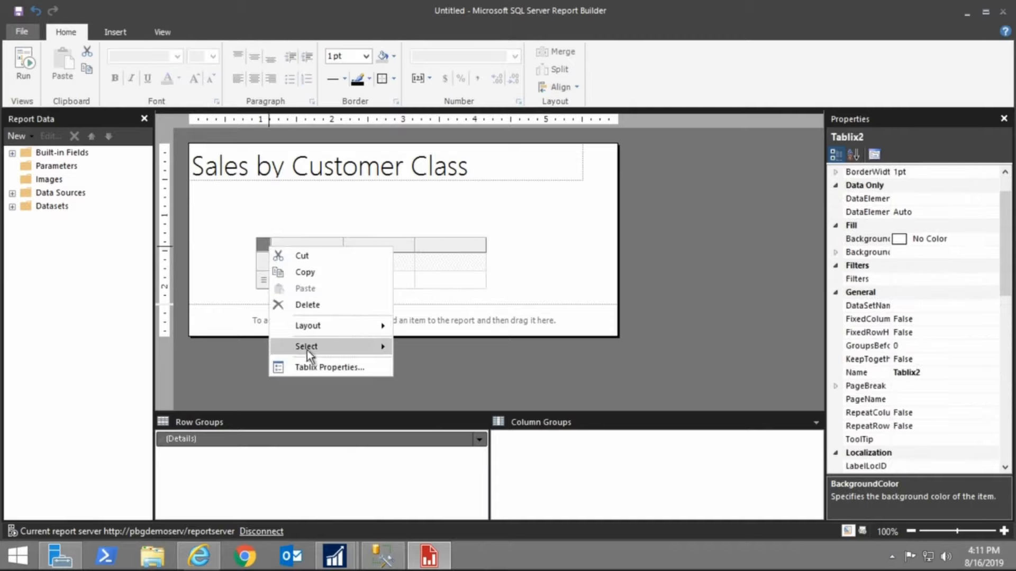
pyautogui.click(325, 368)
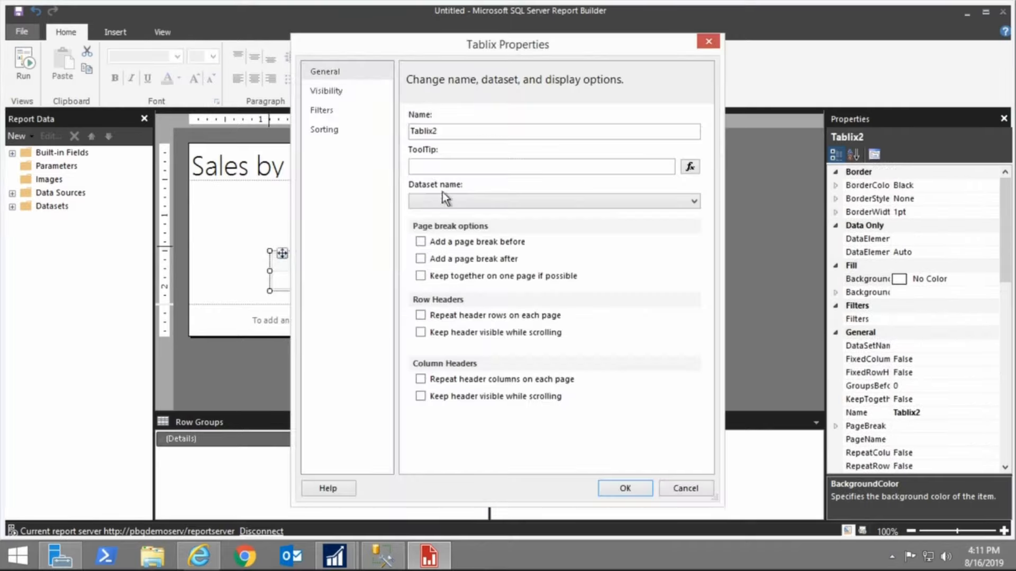
pyautogui.click(461, 200)
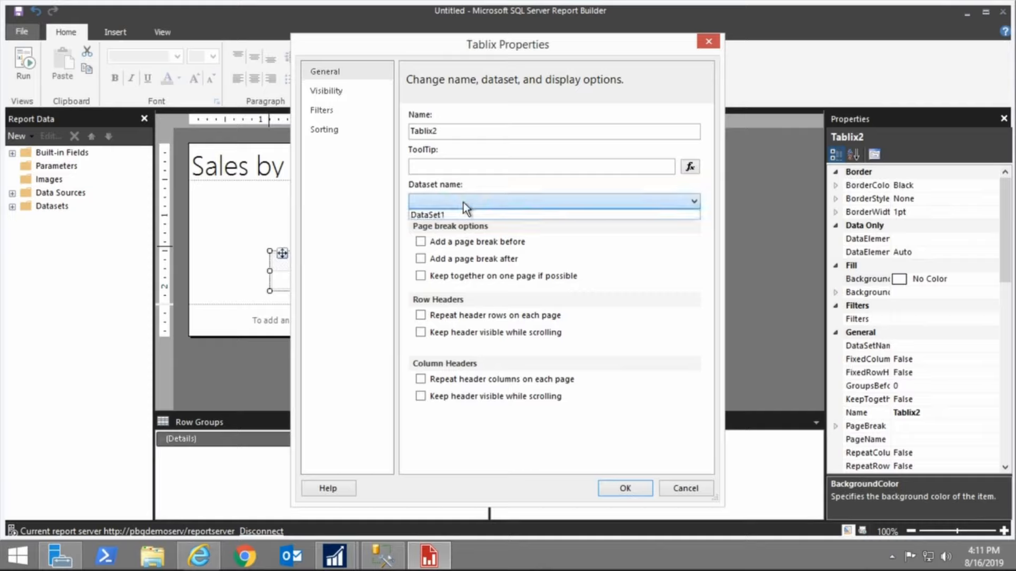
pyautogui.click(440, 216)
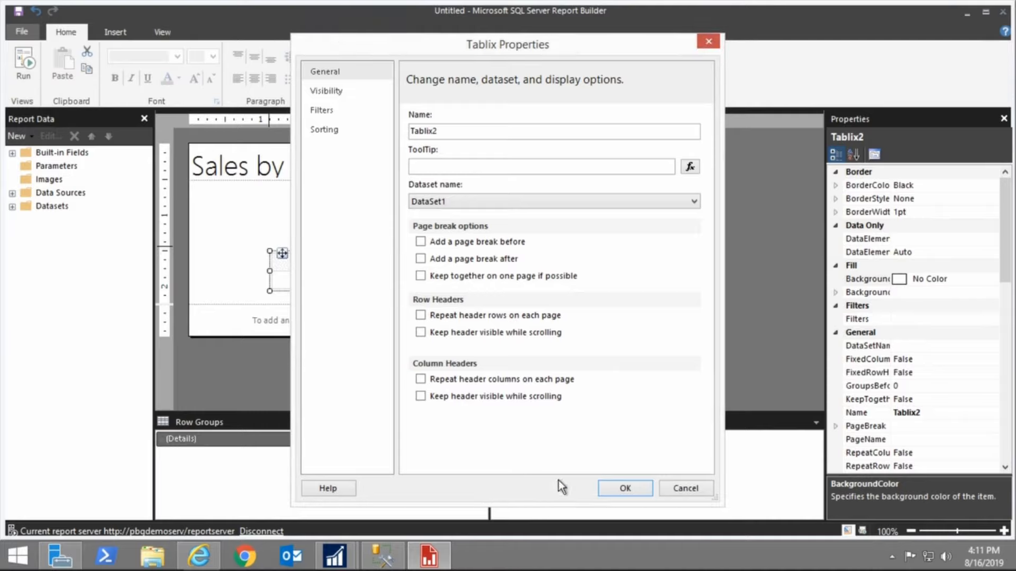
pyautogui.click(625, 489)
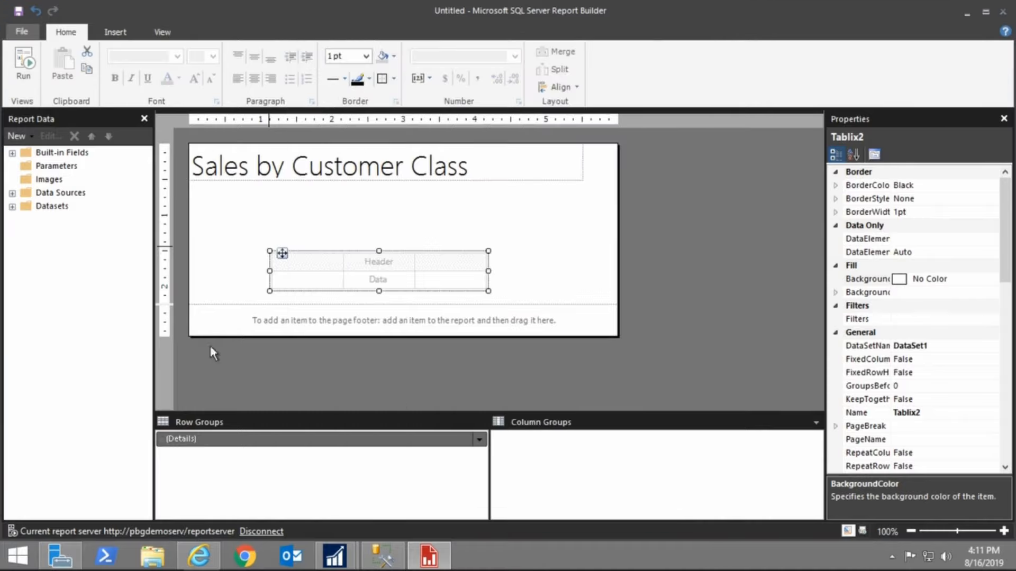
# Move the tablix up to sit just below the report title
pyautogui.click(12, 207)
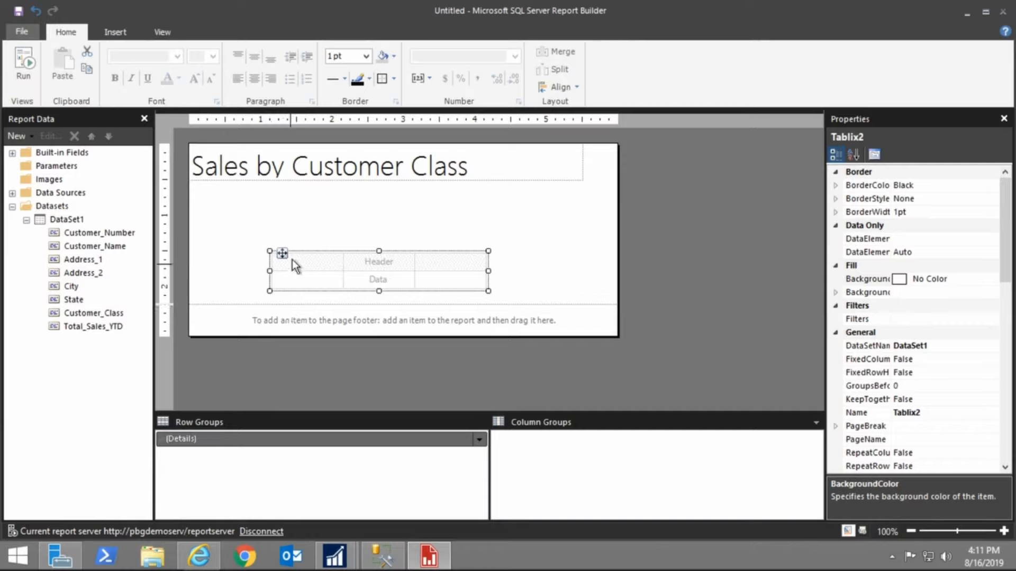
pyautogui.moveTo(294, 252); pyautogui.dragTo(217, 196)
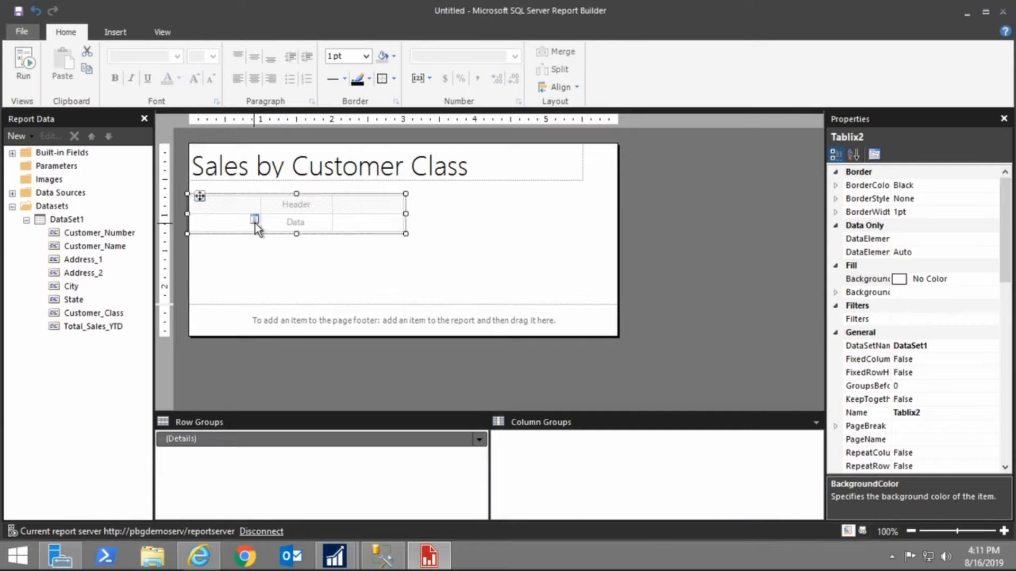
# Assign Customer_Class to the first data cell and Total_Sales_YTD to the second, and run the report
pyautogui.click(254, 220)
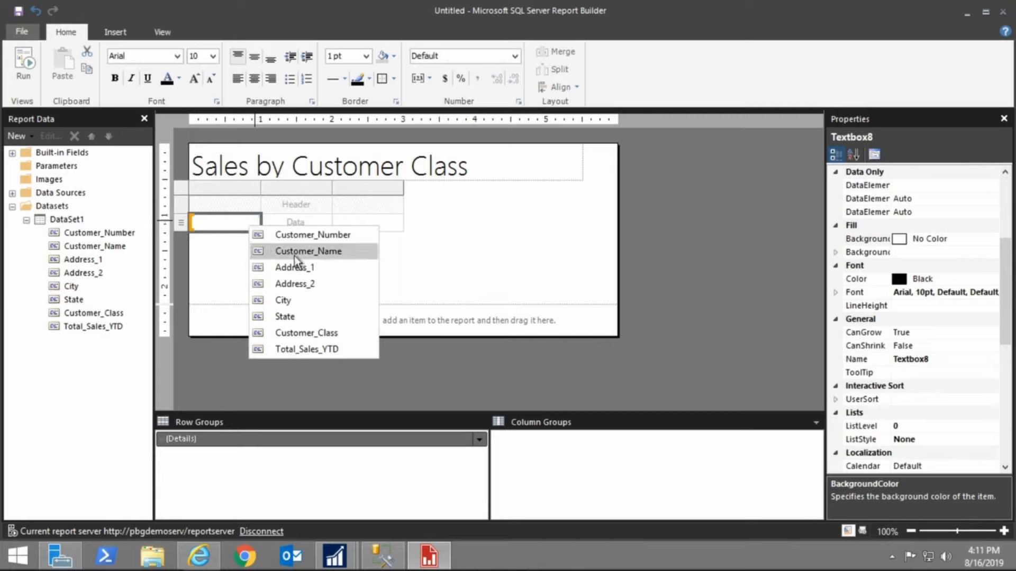
pyautogui.click(293, 338)
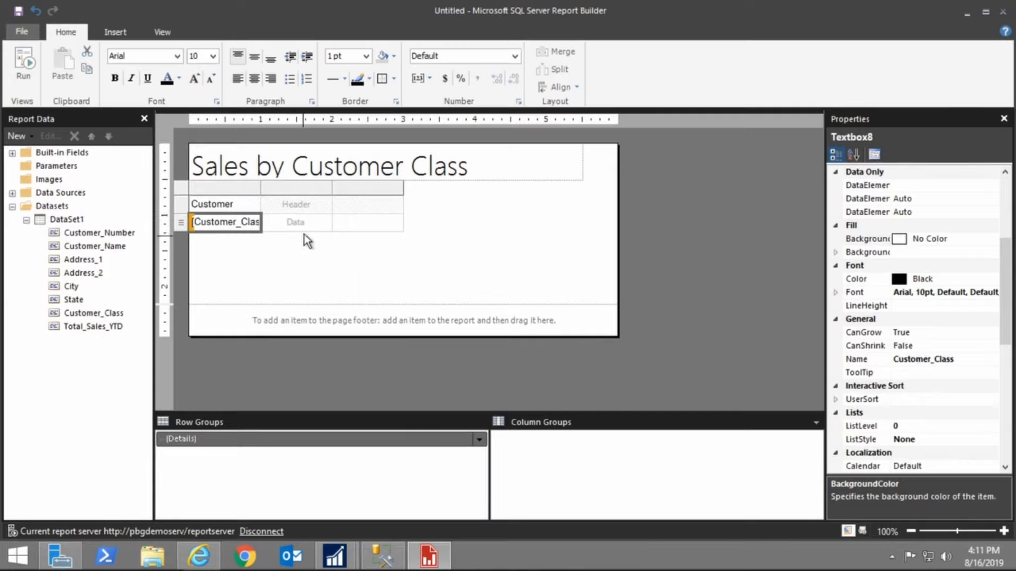
pyautogui.click(325, 221)
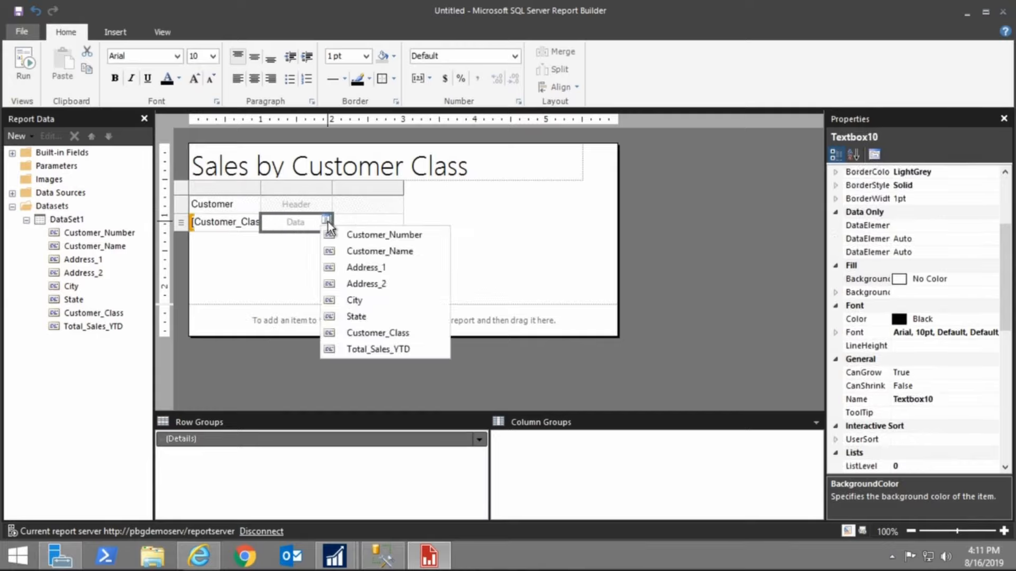
pyautogui.click(367, 350)
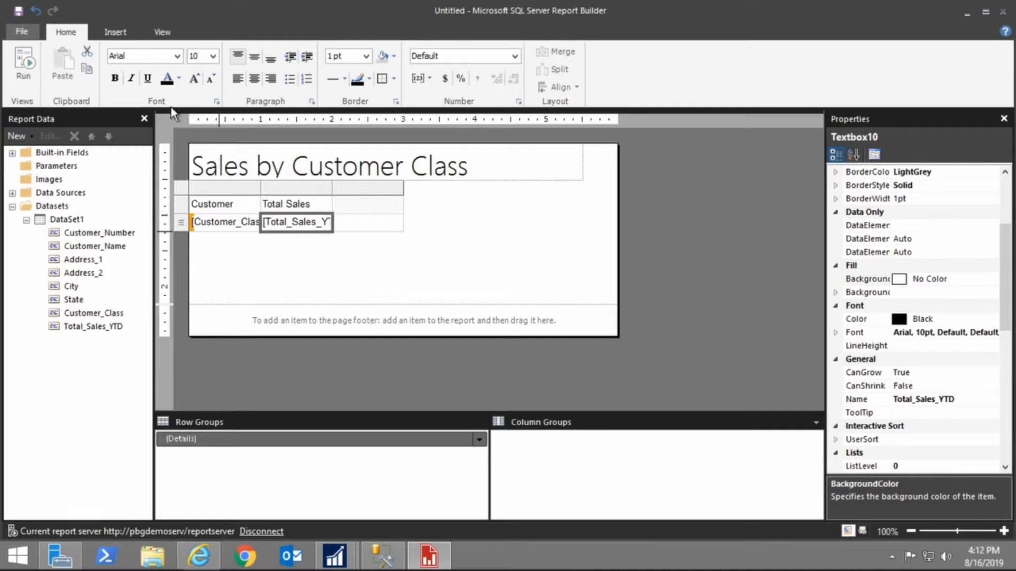
pyautogui.click(12, 74)
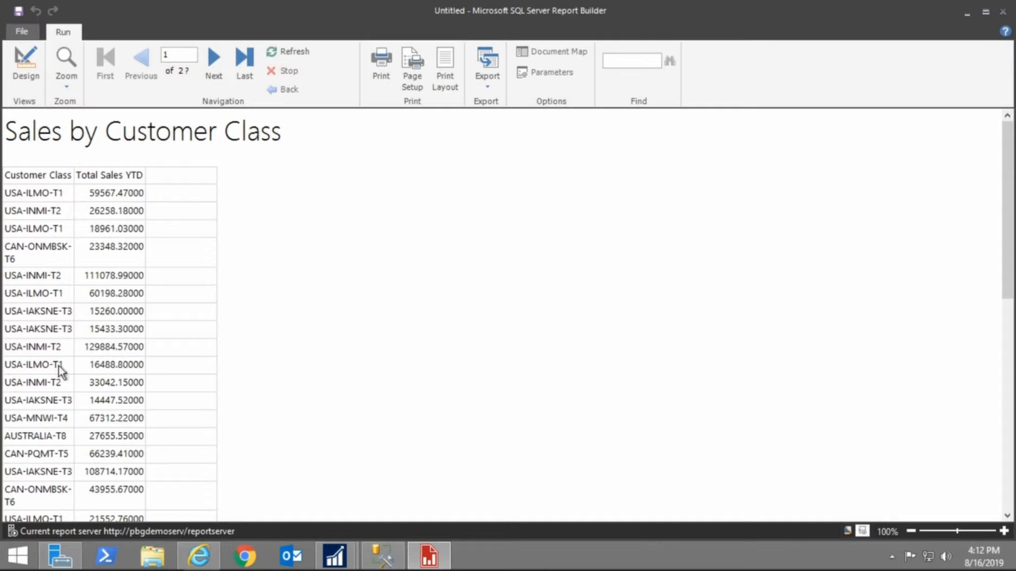
# Insert a new column to the left of the Total Sales column
pyautogui.click(26, 83)
pyautogui.doubleClick(324, 221)
pyautogui.click(285, 182)
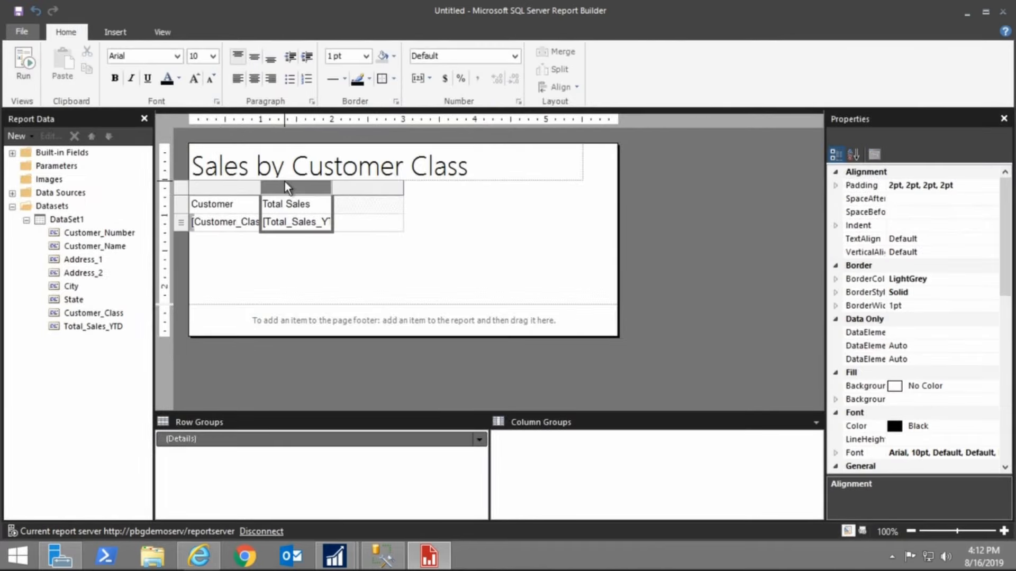
pyautogui.rightClick(285, 182)
pyautogui.click(433, 191)
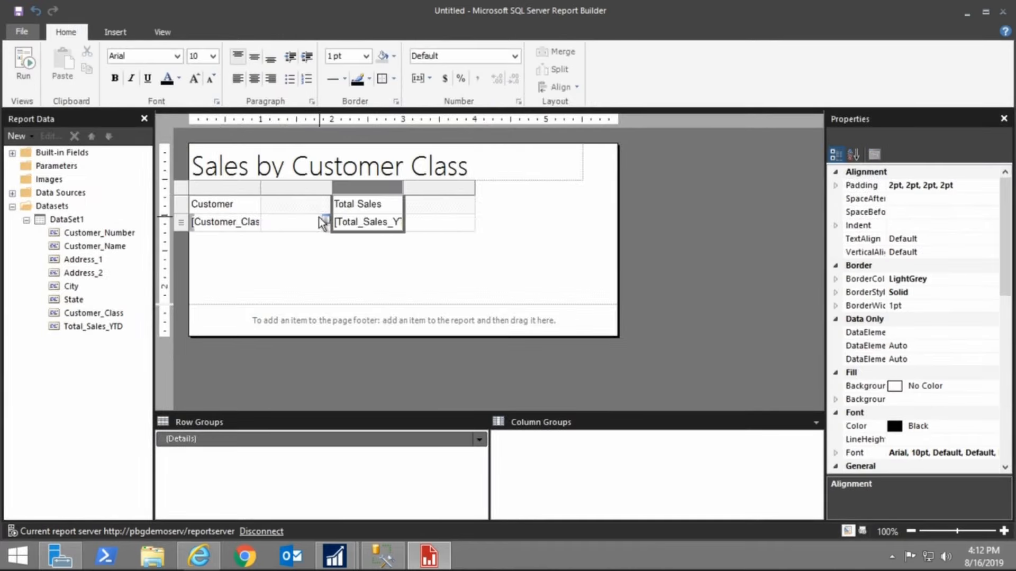
# Assign Customer_Name to the new middle column's data cell and widen that column
pyautogui.click(325, 222)
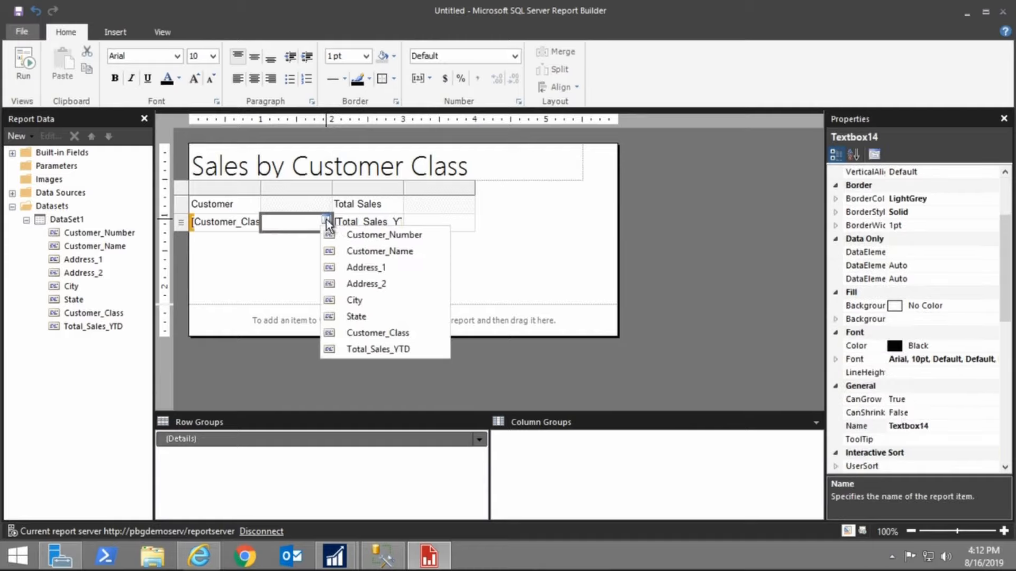
pyautogui.click(373, 253)
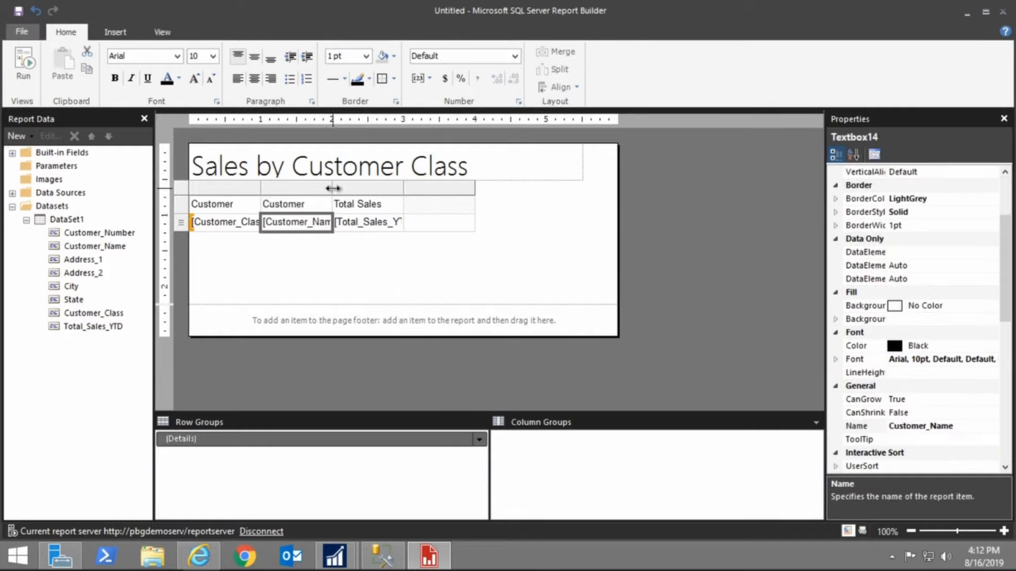
pyautogui.moveTo(333, 189); pyautogui.dragTo(380, 188)
# Run the report and page through to its last page before returning to design
pyautogui.click(31, 72)
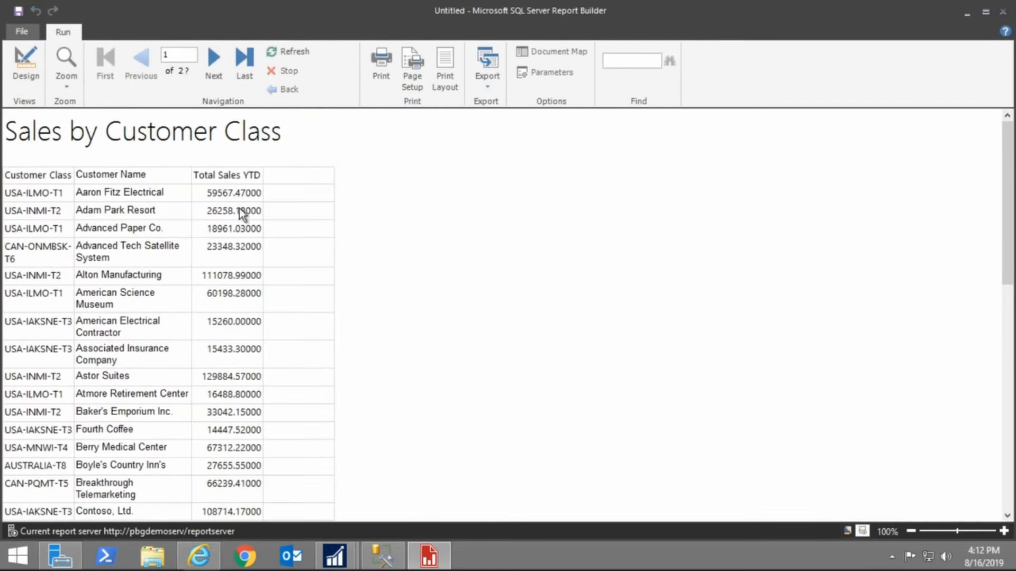
pyautogui.click(215, 73)
pyautogui.click(215, 72)
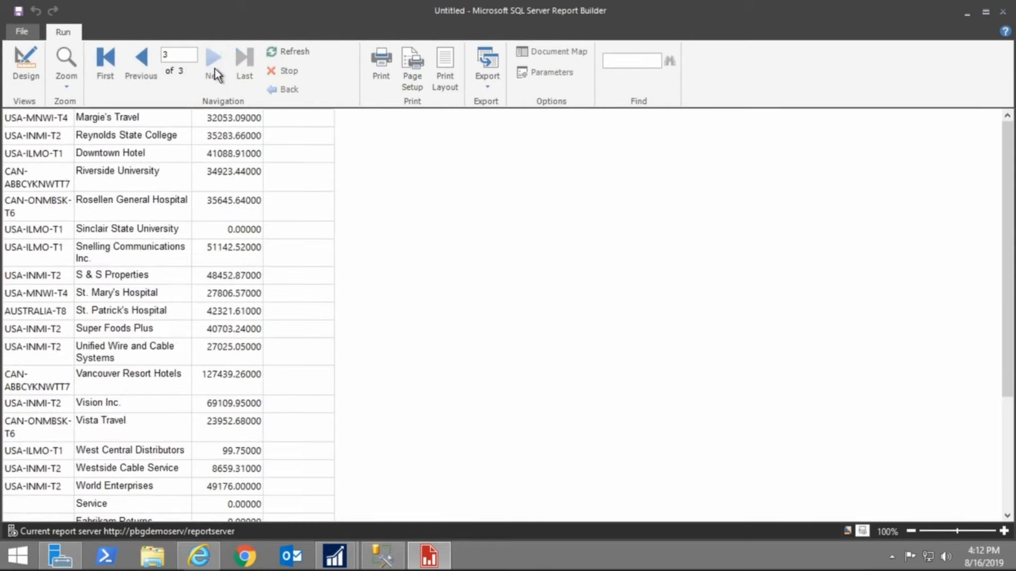
pyautogui.click(23, 67)
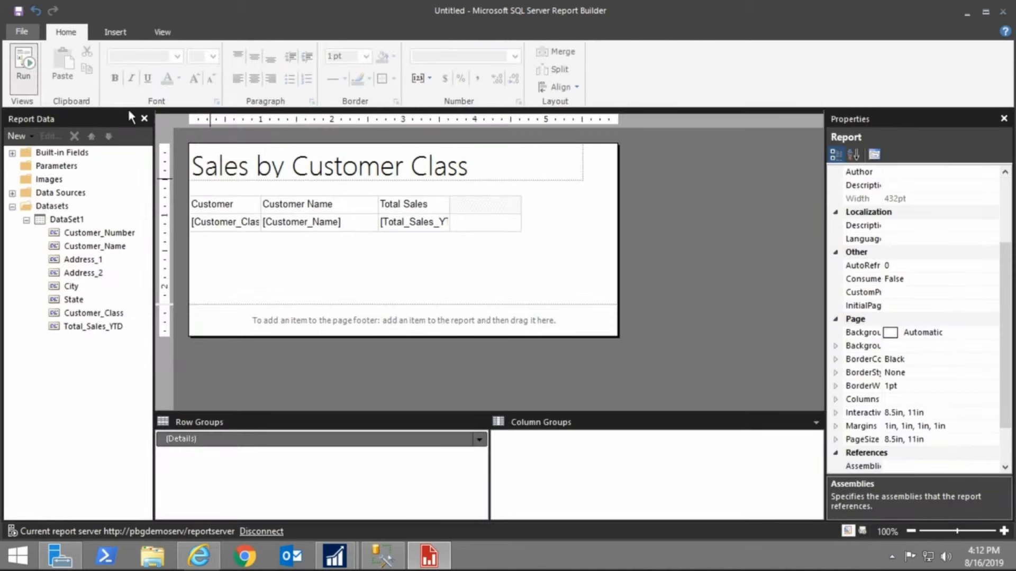
# Add a parent row group grouped by Customer_Class with a group footer
pyautogui.click(264, 224)
pyautogui.doubleClick(239, 222)
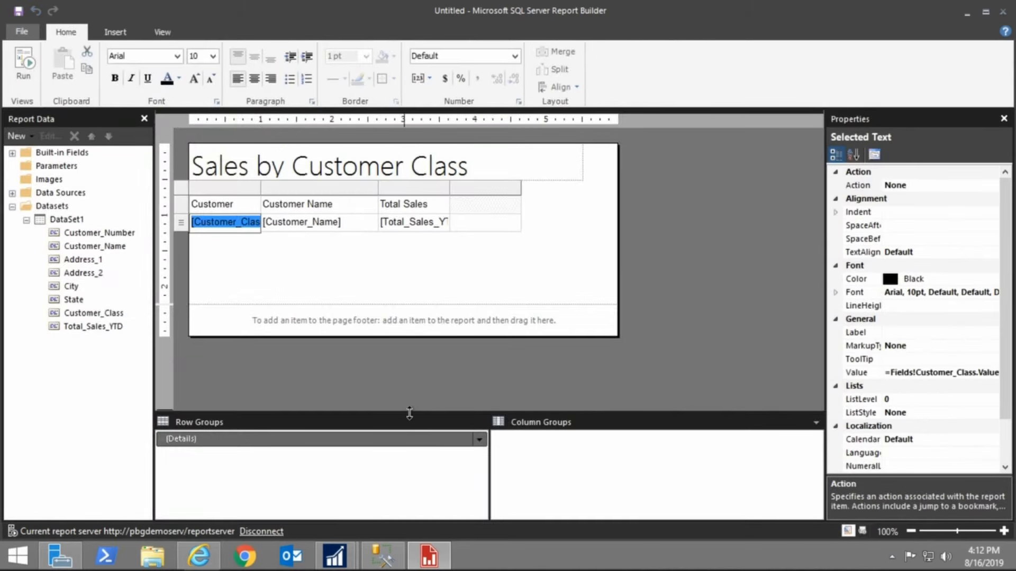
pyautogui.click(479, 439)
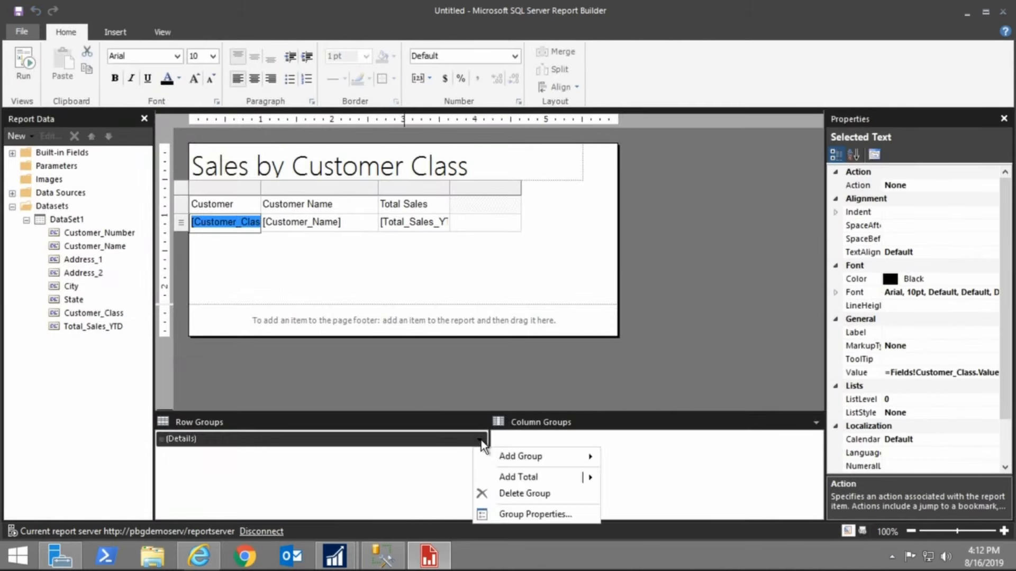
pyautogui.moveTo(514, 458)
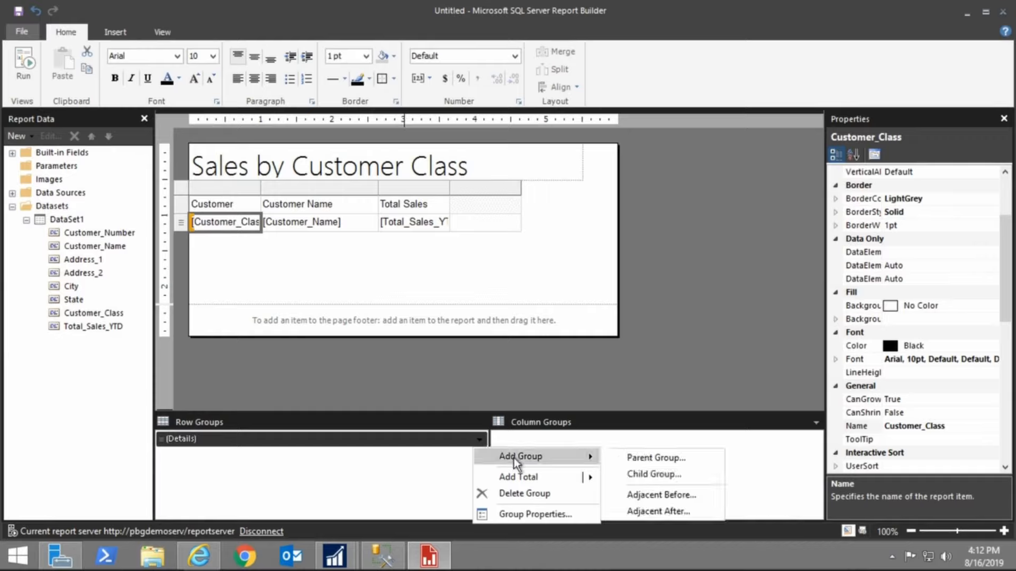
pyautogui.click(629, 457)
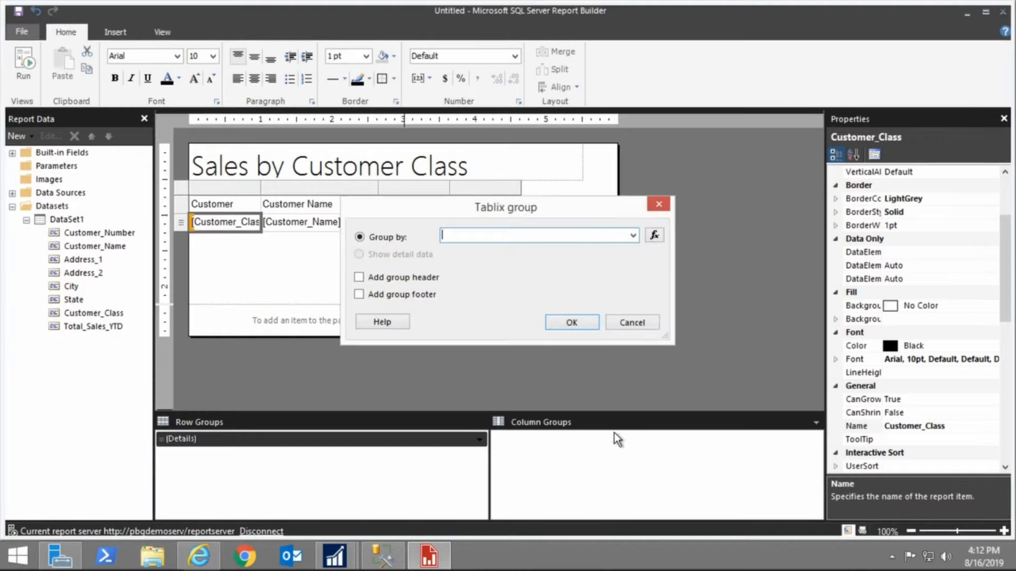
pyautogui.click(632, 236)
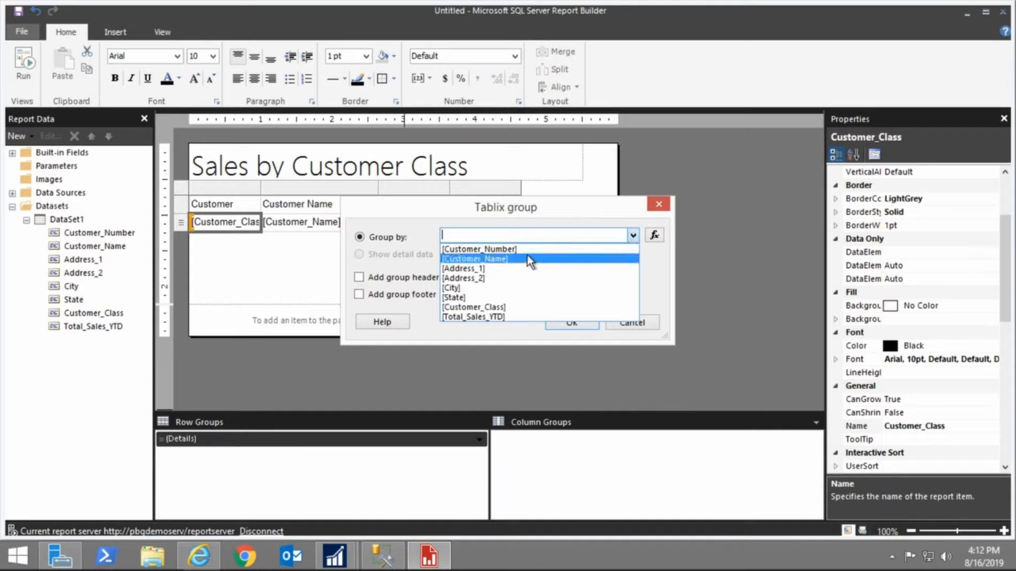
pyautogui.click(520, 308)
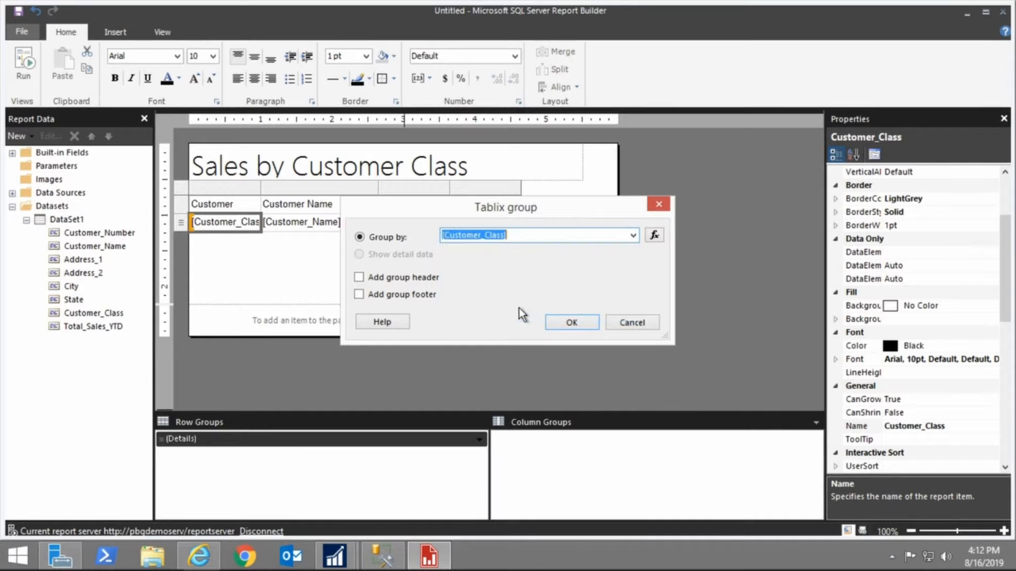
pyautogui.click(364, 294)
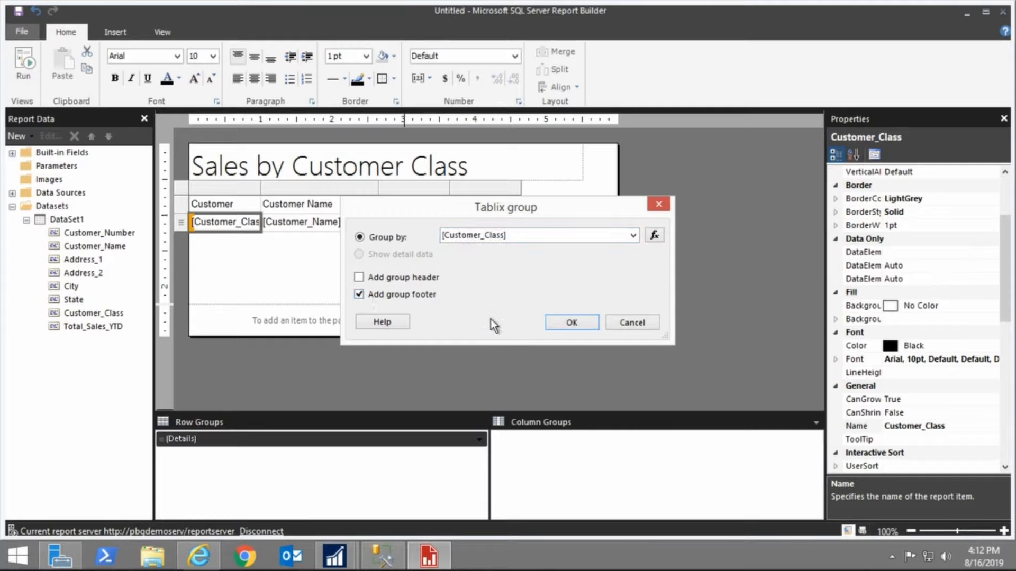
pyautogui.click(570, 322)
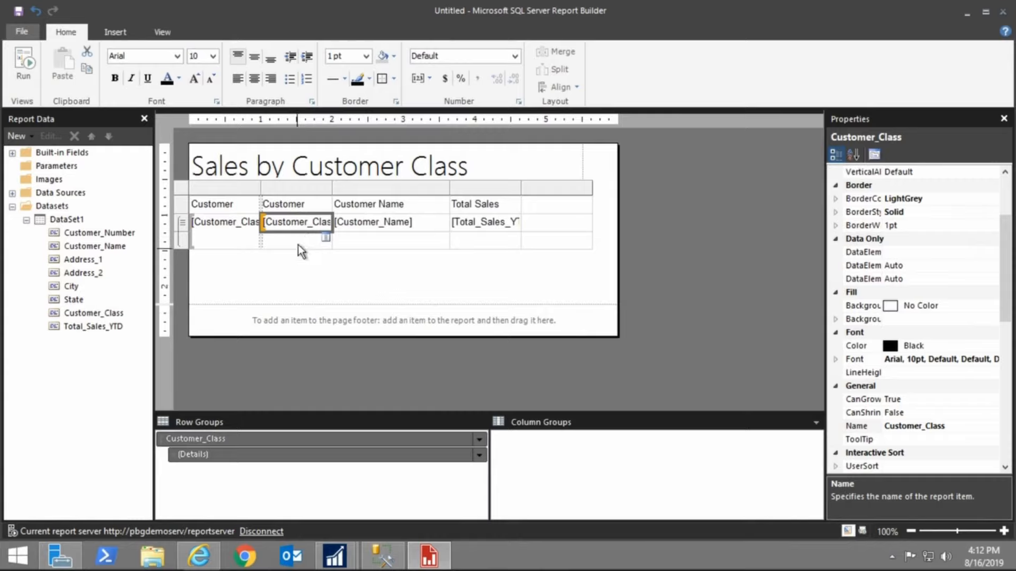
# Delete the extra group column that the new row group added to the tablix
pyautogui.click(183, 224)
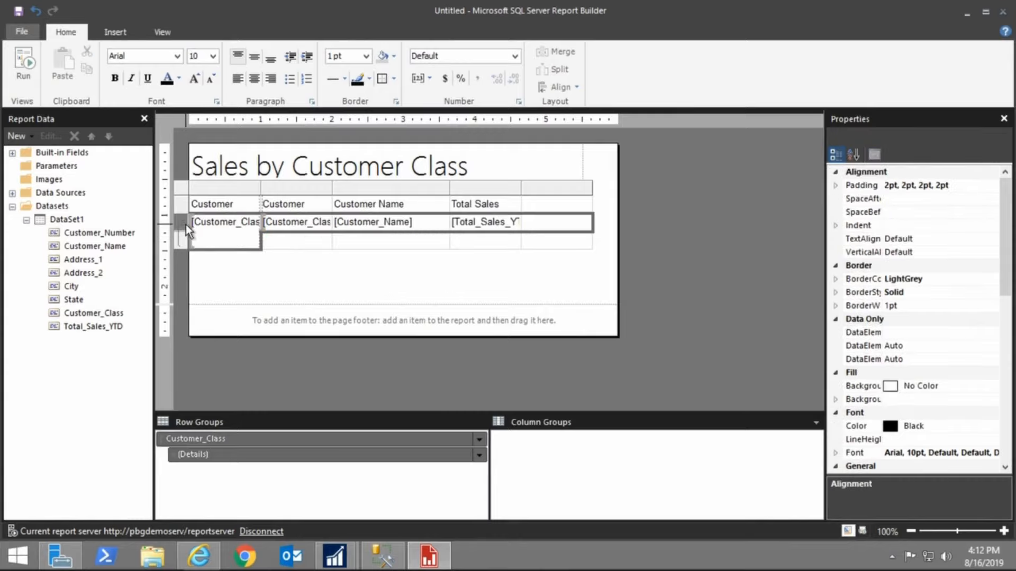
pyautogui.click(182, 240)
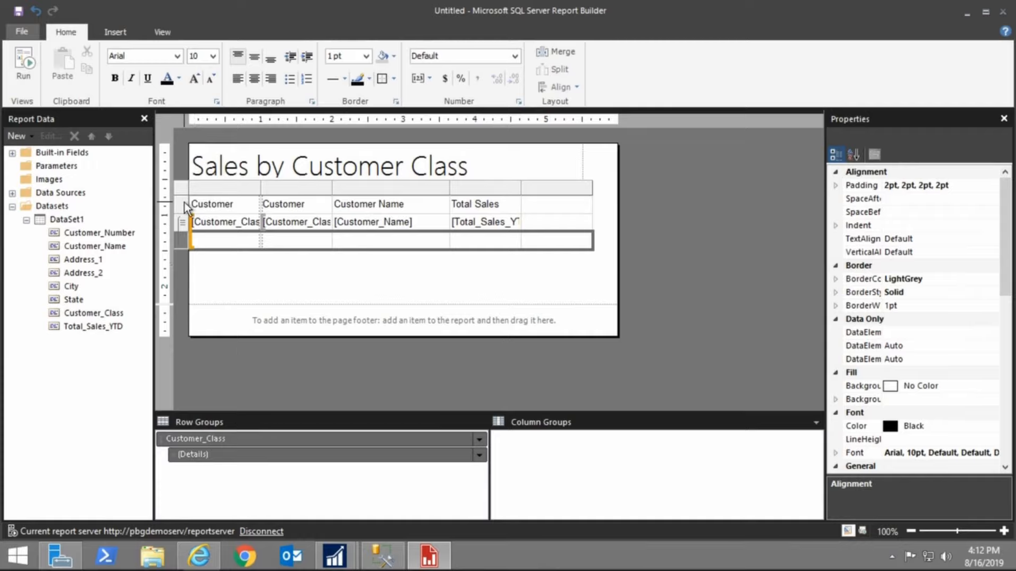
pyautogui.click(240, 192)
pyautogui.rightClick(240, 192)
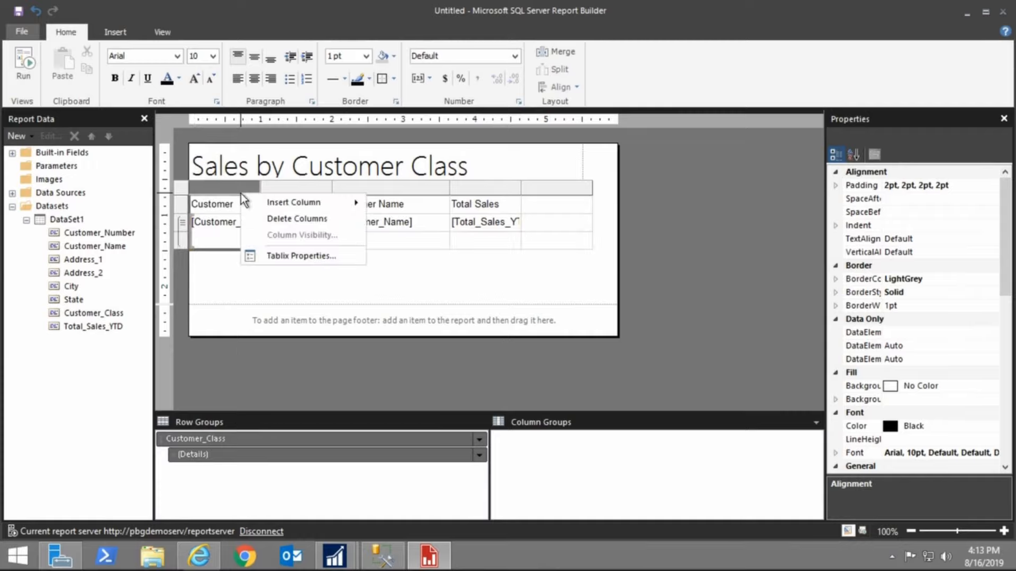
pyautogui.click(272, 216)
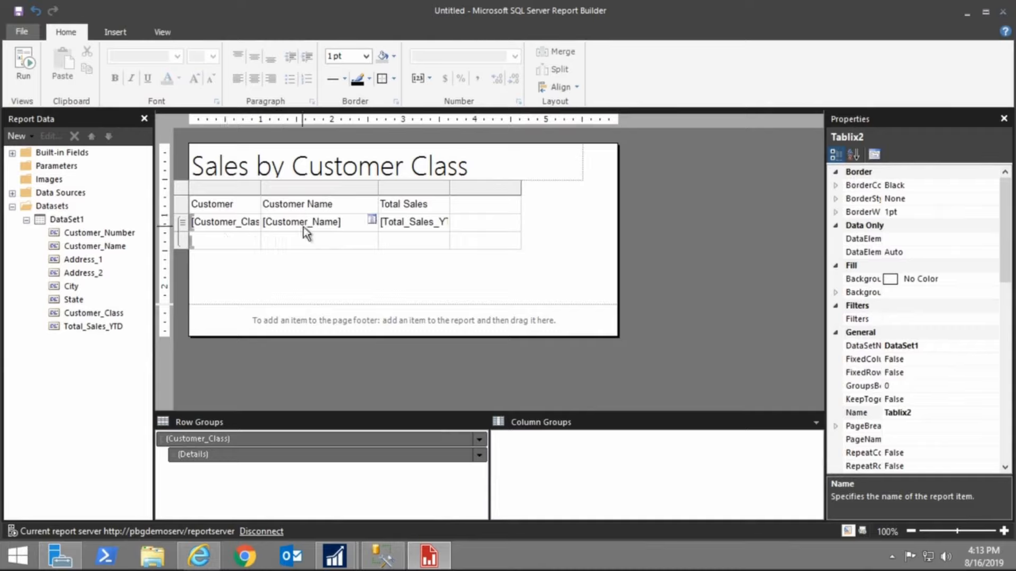
# Fill the group footer with a summed Total_Sales_YTD and Customer_Class, and run the report
pyautogui.click(445, 240)
pyautogui.click(493, 365)
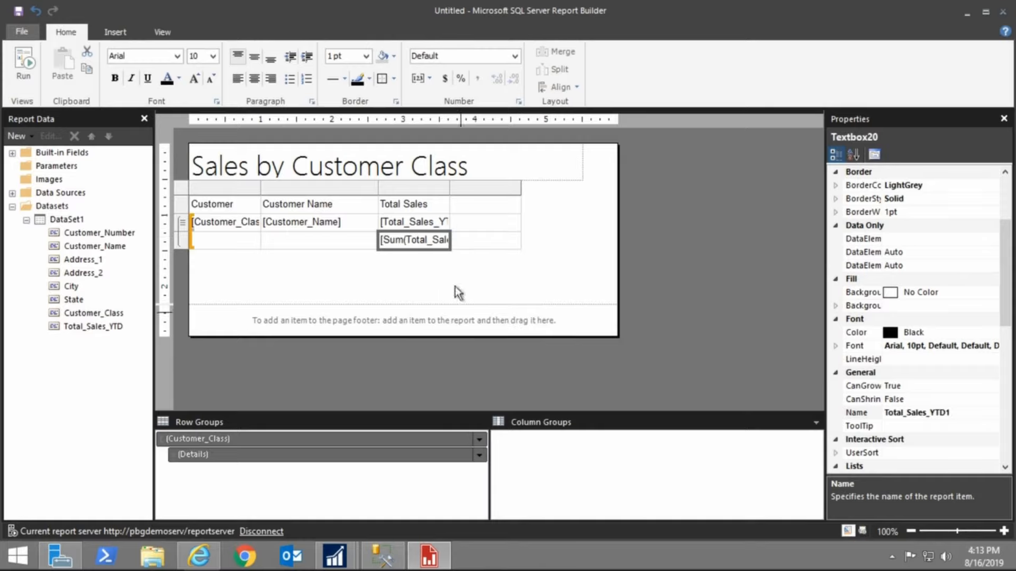
pyautogui.click(255, 237)
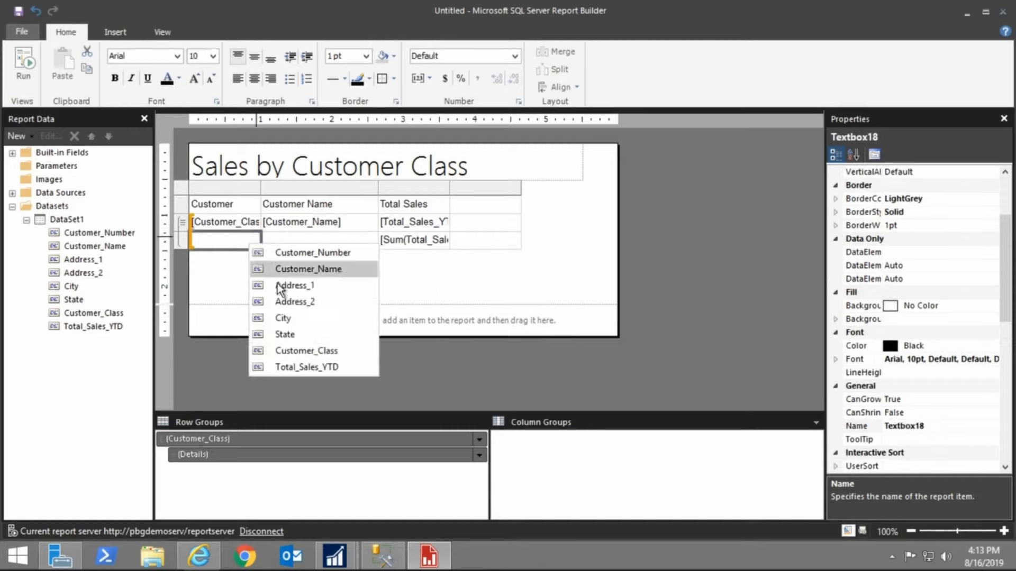
pyautogui.click(302, 351)
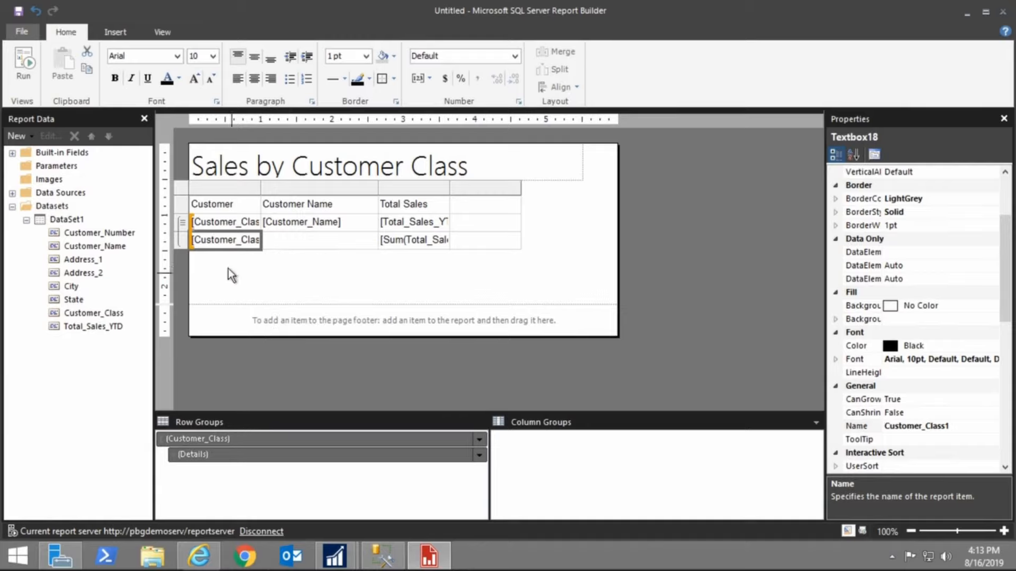
pyautogui.click(22, 77)
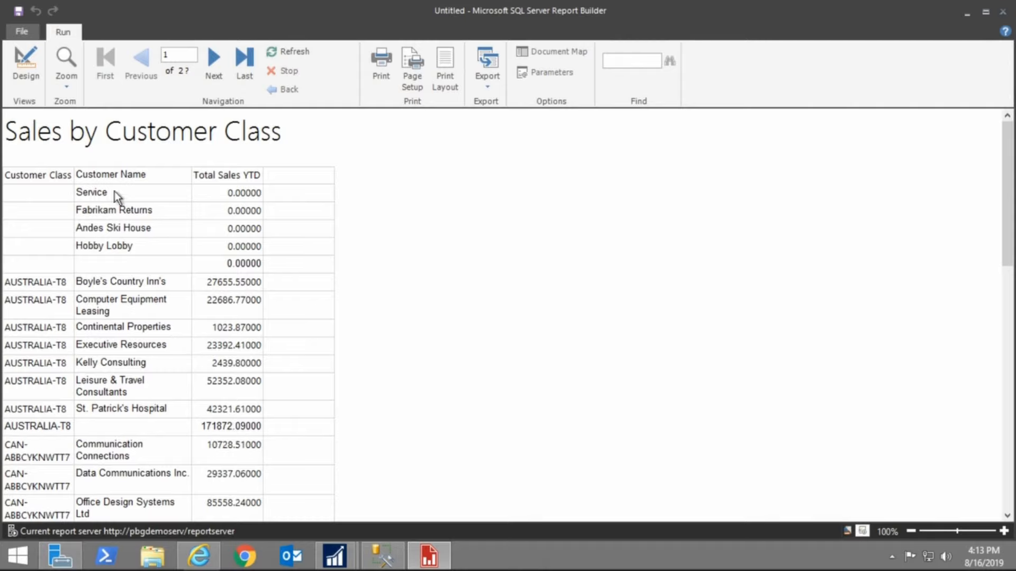
# Hide the detail rows initially and make them toggleable by the Customer_Class1 group footer textbox
pyautogui.click(26, 69)
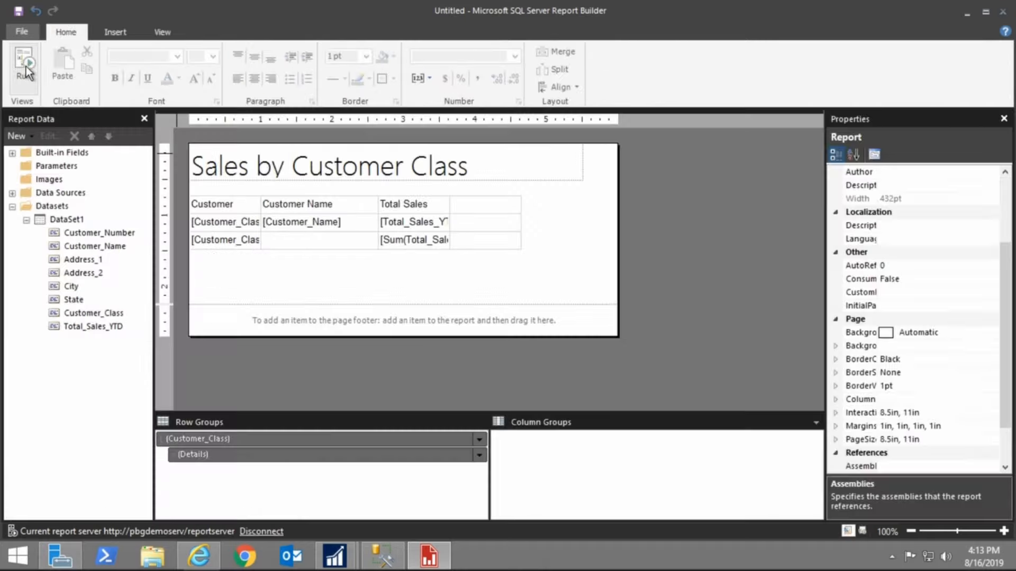
pyautogui.click(236, 228)
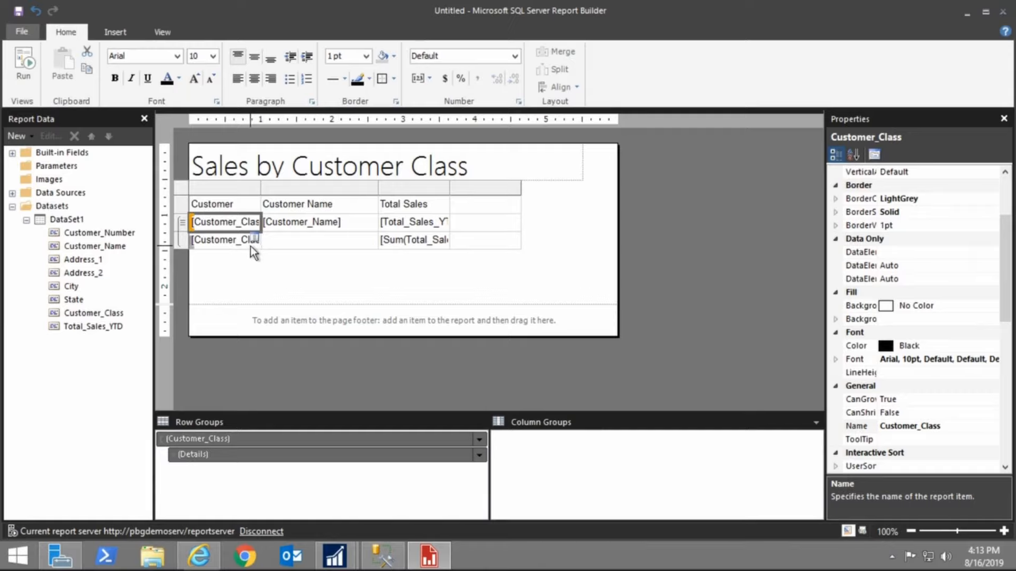
pyautogui.click(216, 244)
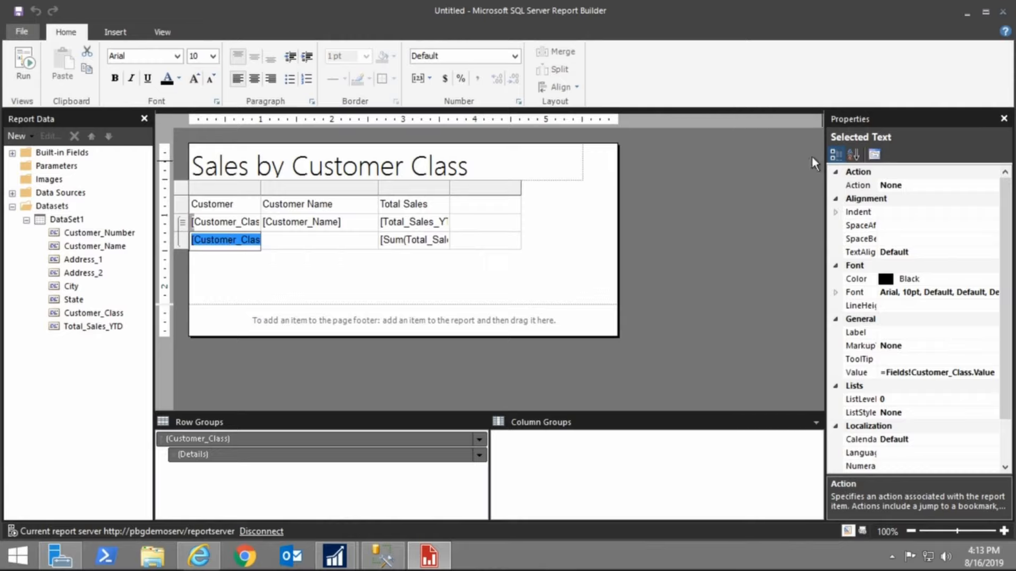
pyautogui.click(401, 245)
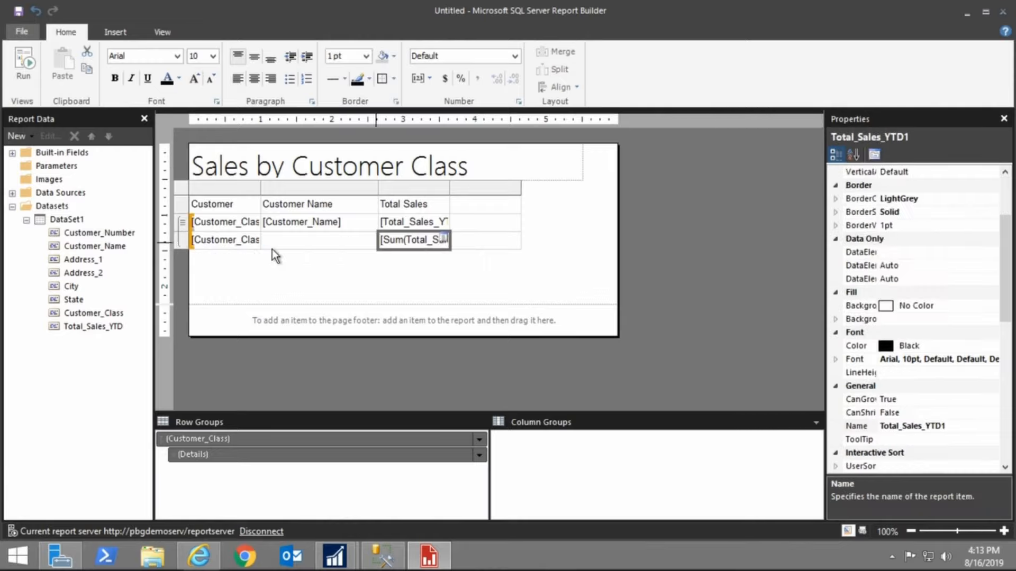
pyautogui.click(246, 248)
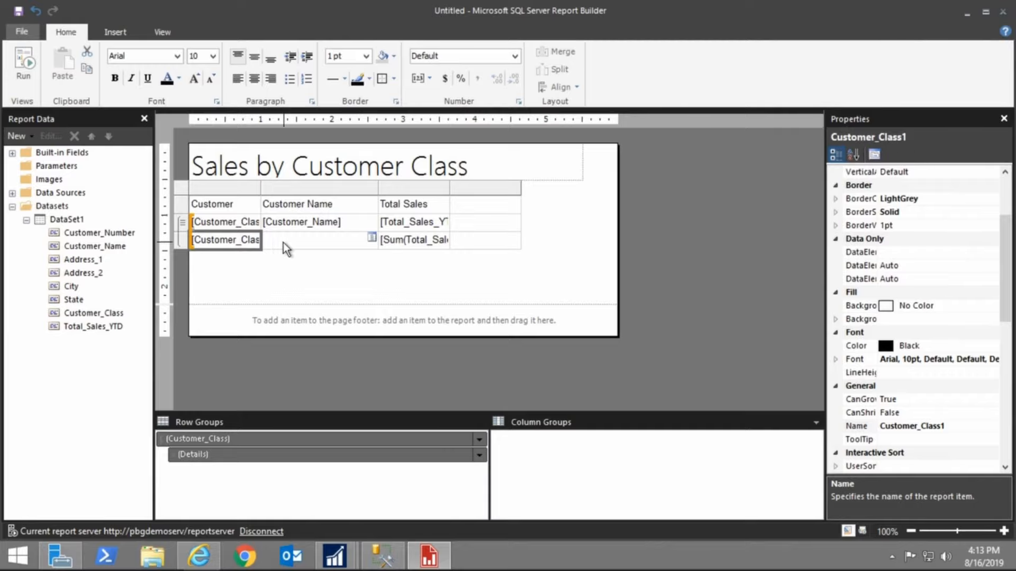
pyautogui.click(179, 224)
pyautogui.rightClick(180, 224)
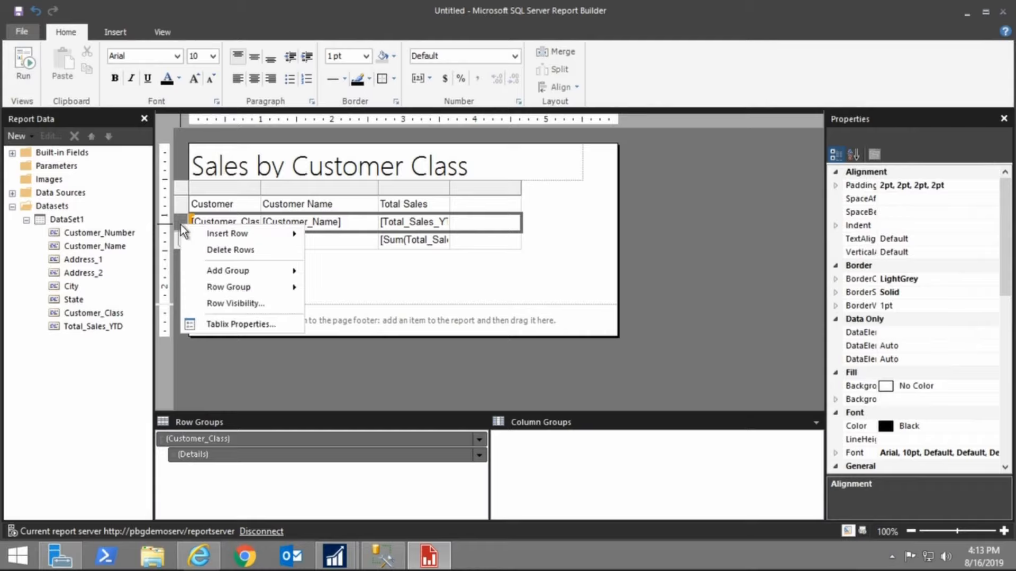
pyautogui.click(236, 302)
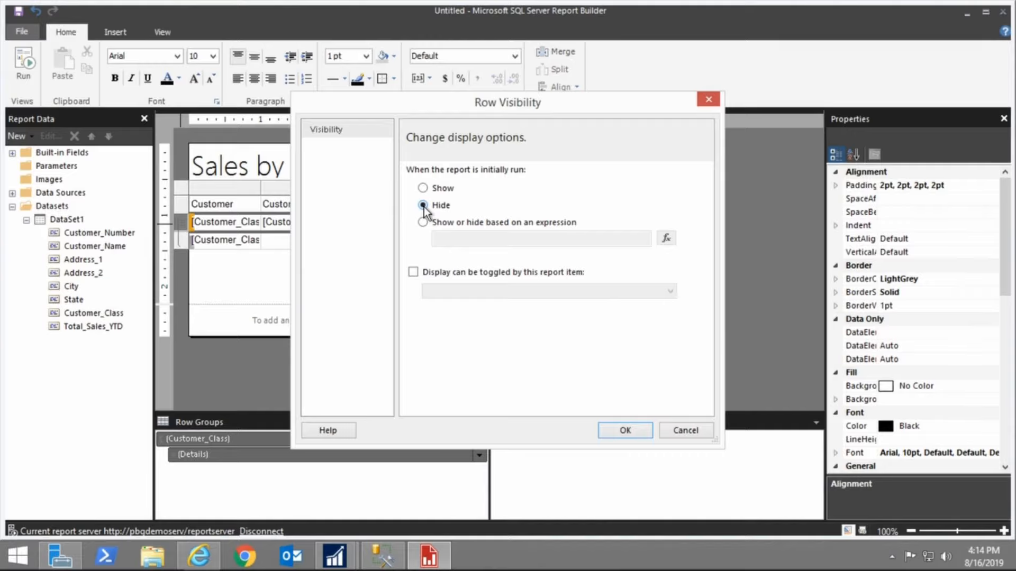
pyautogui.click(414, 273)
pyautogui.click(666, 293)
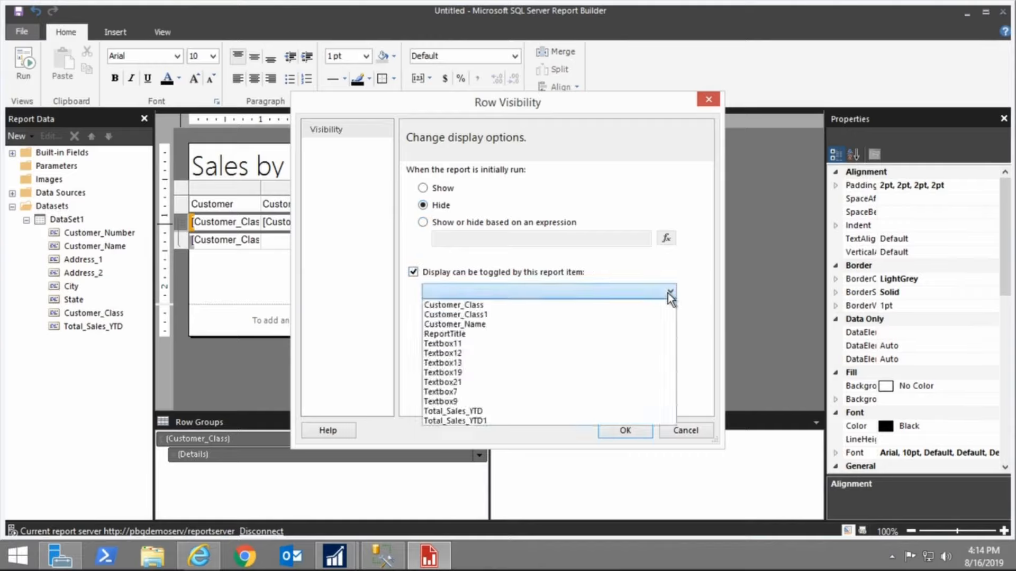
pyautogui.click(509, 315)
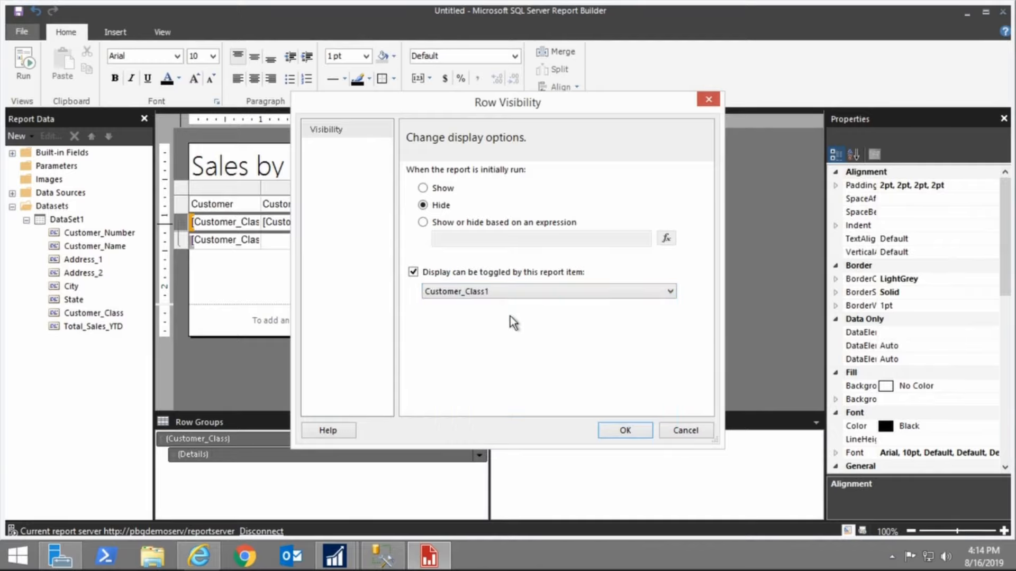
pyautogui.click(639, 431)
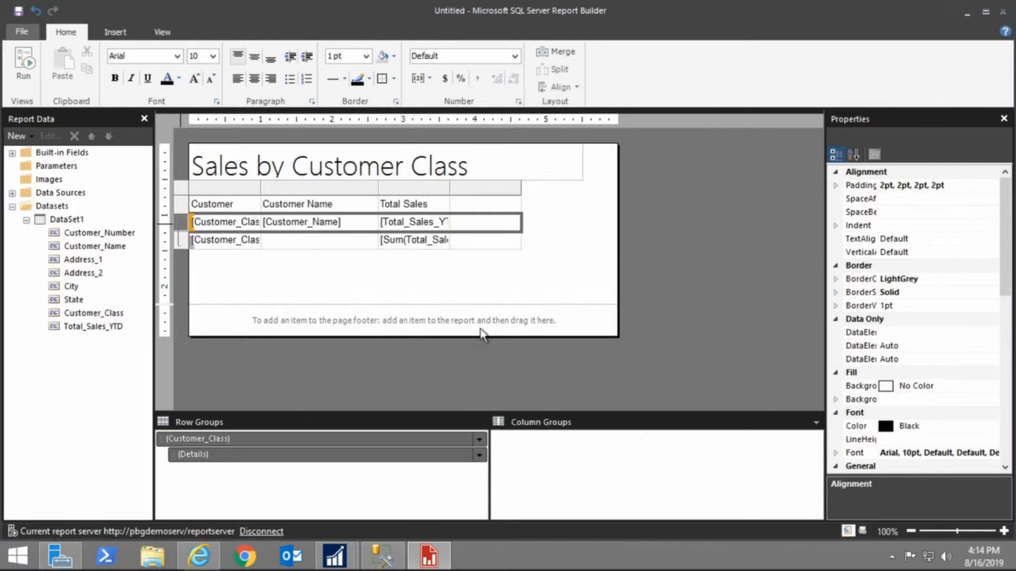
# Preview the report, then widen the Customer Class and Total Sales YTD columns
pyautogui.click(26, 64)
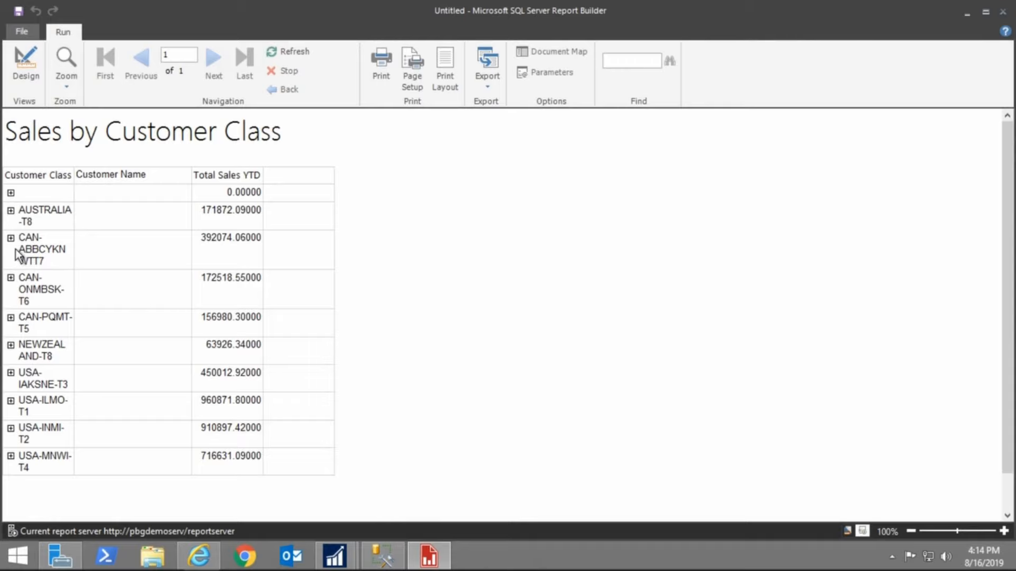
pyautogui.click(21, 81)
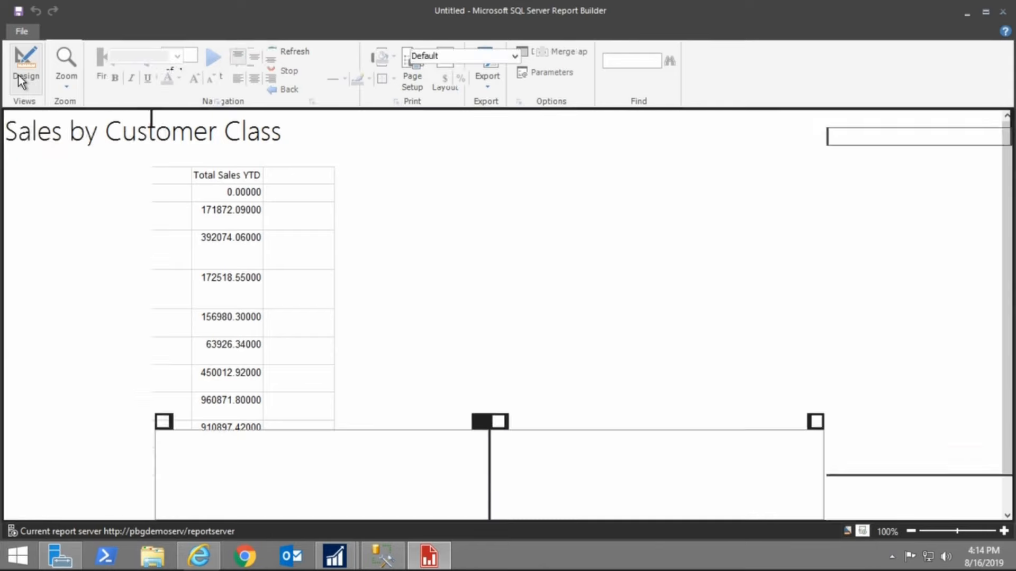
pyautogui.click(218, 227)
pyautogui.moveTo(259, 192); pyautogui.dragTo(309, 191)
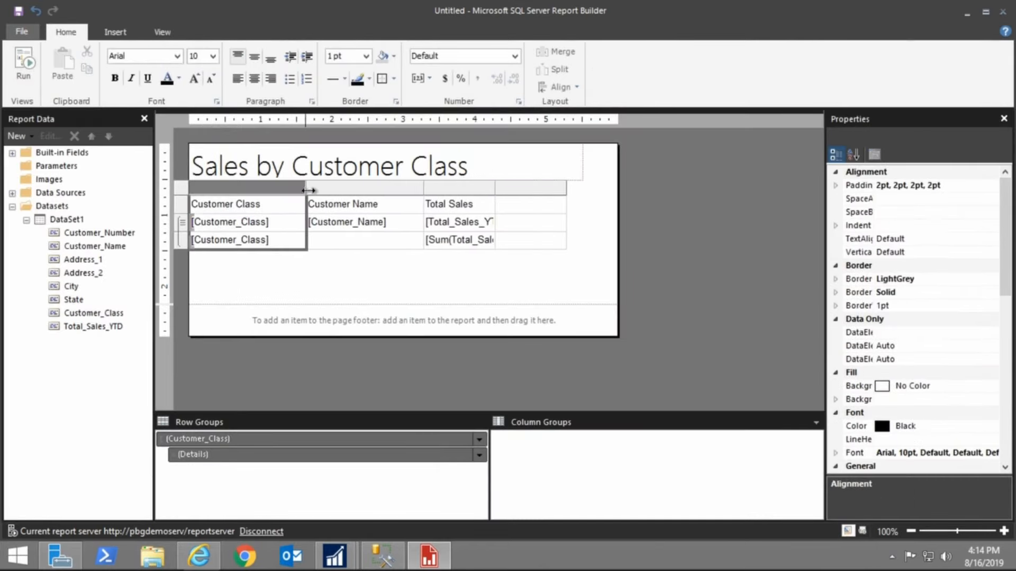
pyautogui.click(497, 188)
pyautogui.moveTo(499, 189); pyautogui.dragTo(511, 190)
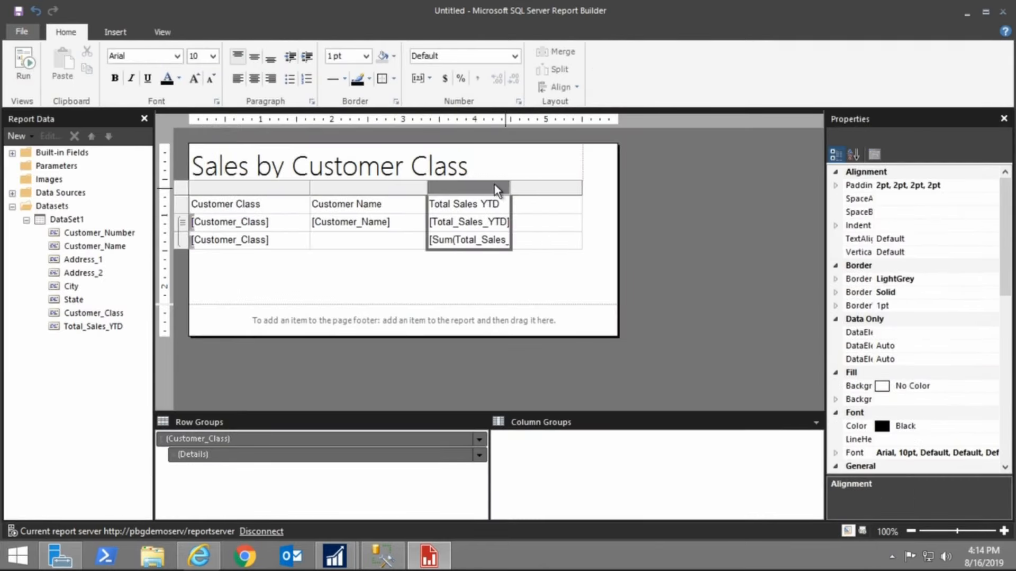
# Format the Total Sales YTD column as bold Currency and bold the group footer's Customer_Class cell
pyautogui.click(514, 56)
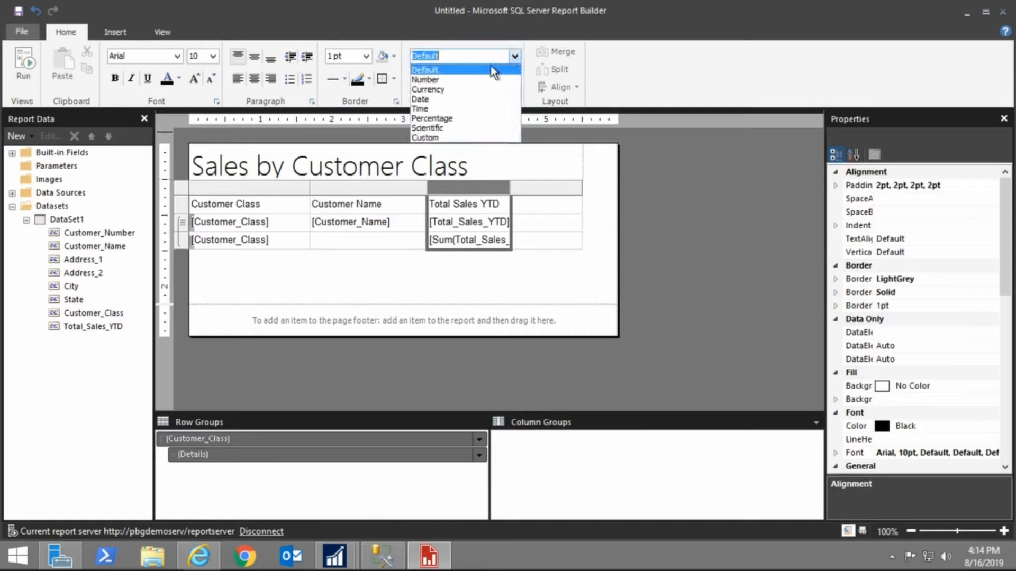
pyautogui.click(452, 89)
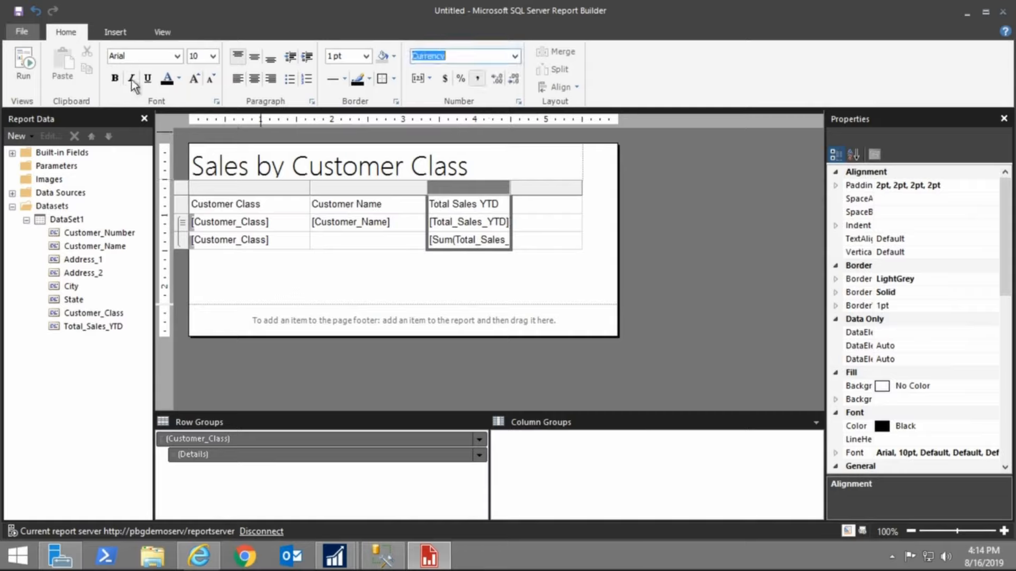
pyautogui.click(115, 79)
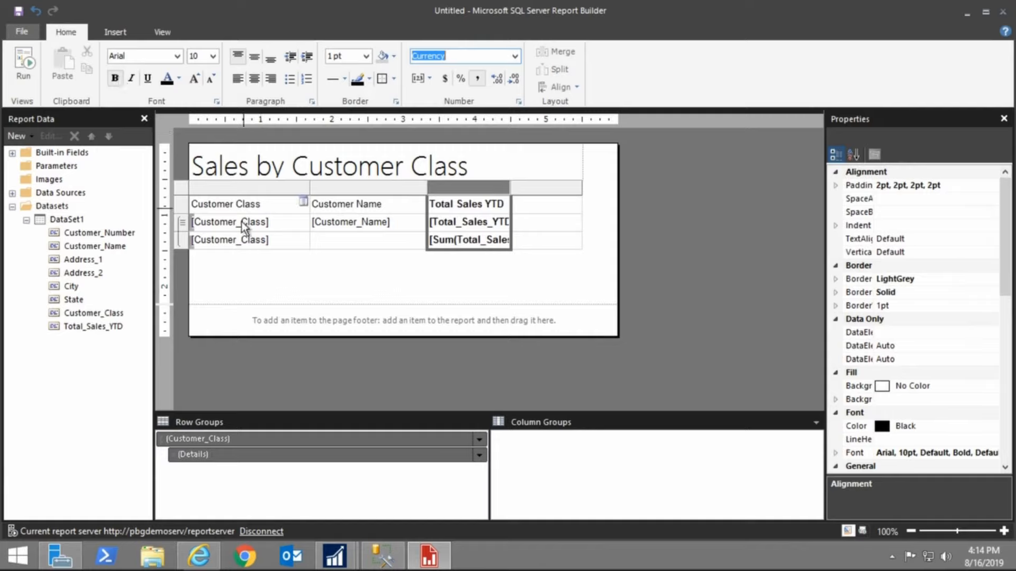
pyautogui.click(282, 245)
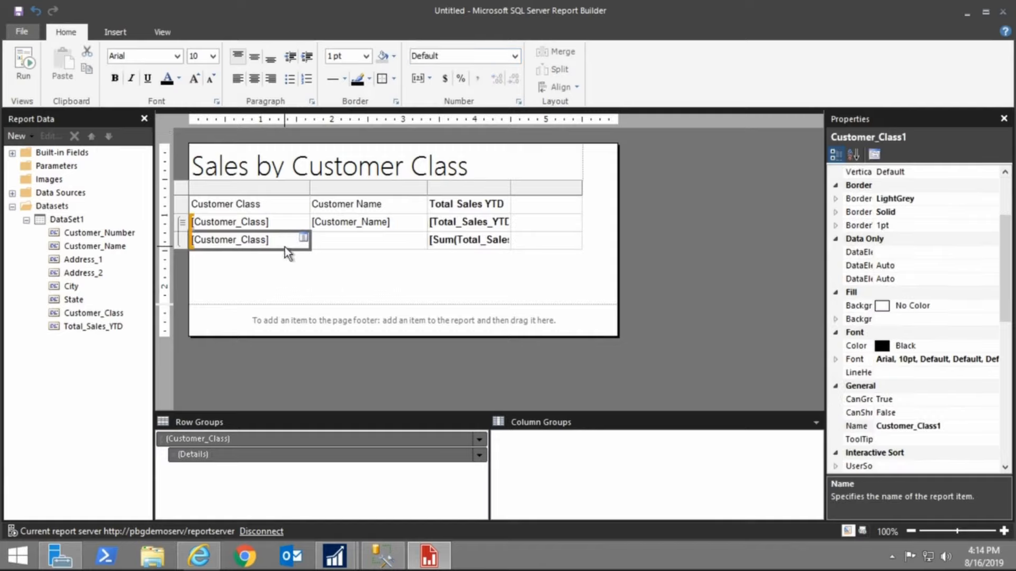
pyautogui.click(117, 78)
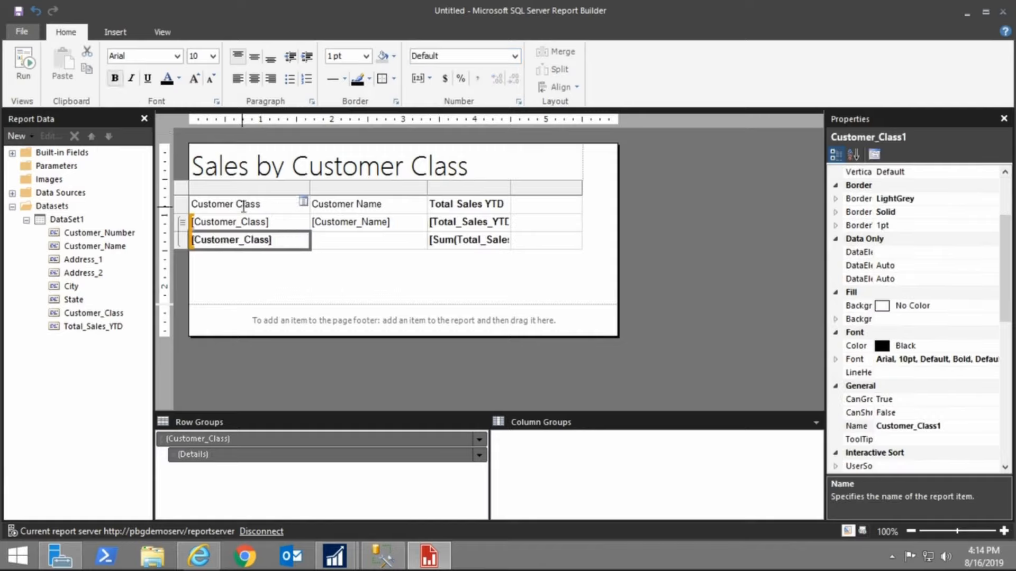
# Run the report and expand the CAN-PQMT-T5 group to check the drill-down
pyautogui.click(26, 74)
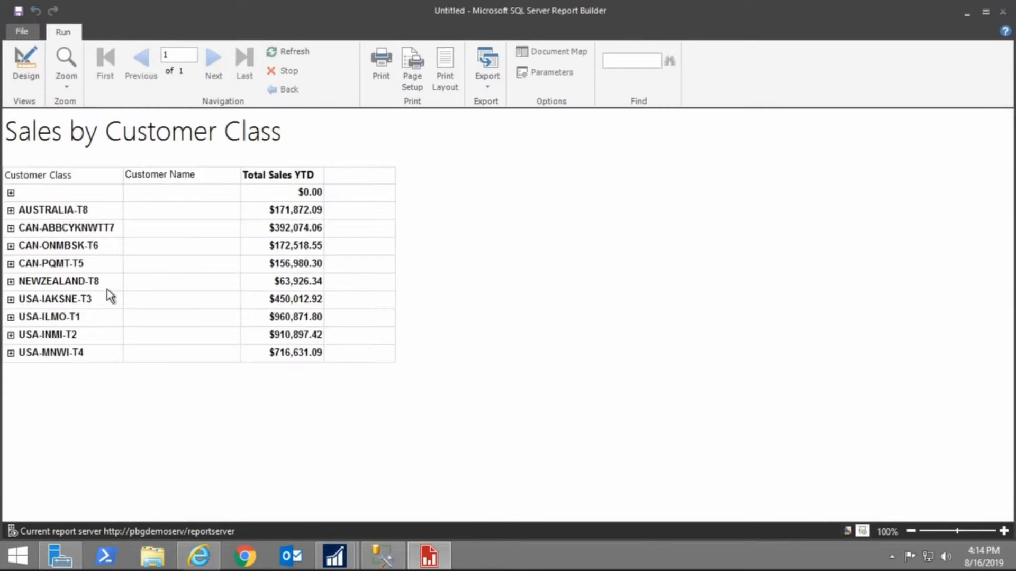
pyautogui.click(11, 265)
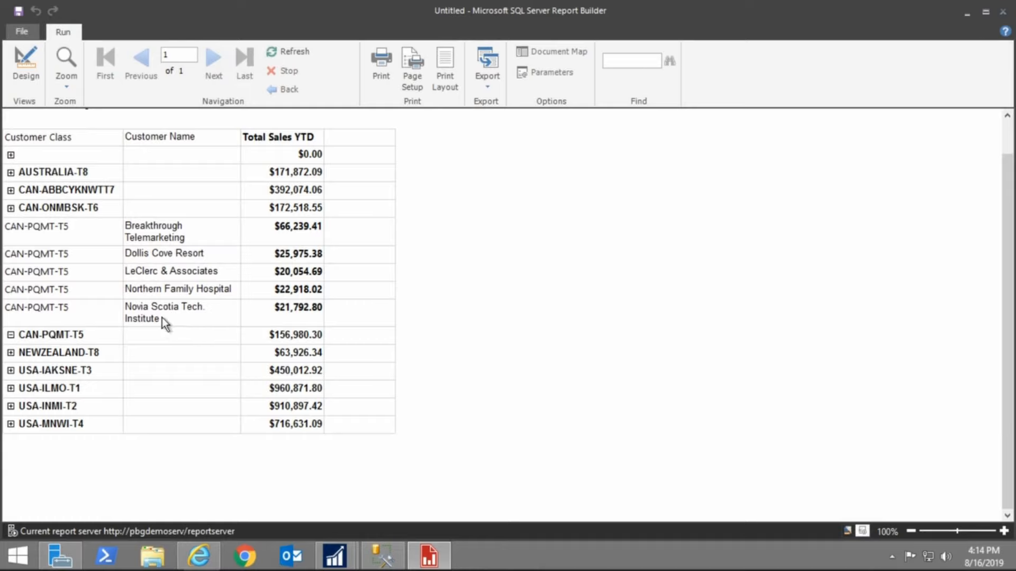
pyautogui.click(21, 82)
# Remove bold from the detail Total_Sales_YTD field and preview the report again
pyautogui.click(466, 222)
pyautogui.click(467, 222)
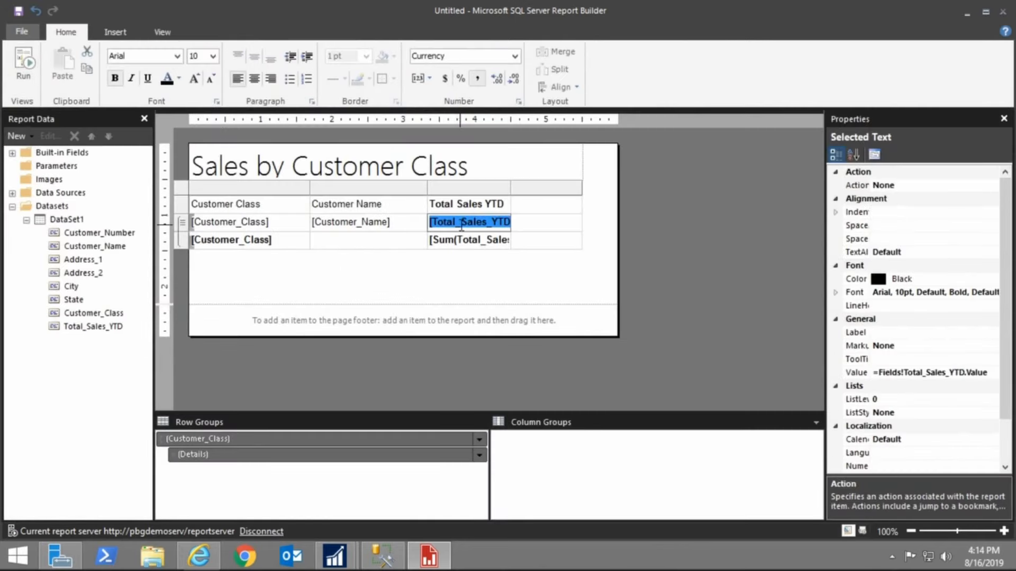
pyautogui.click(114, 78)
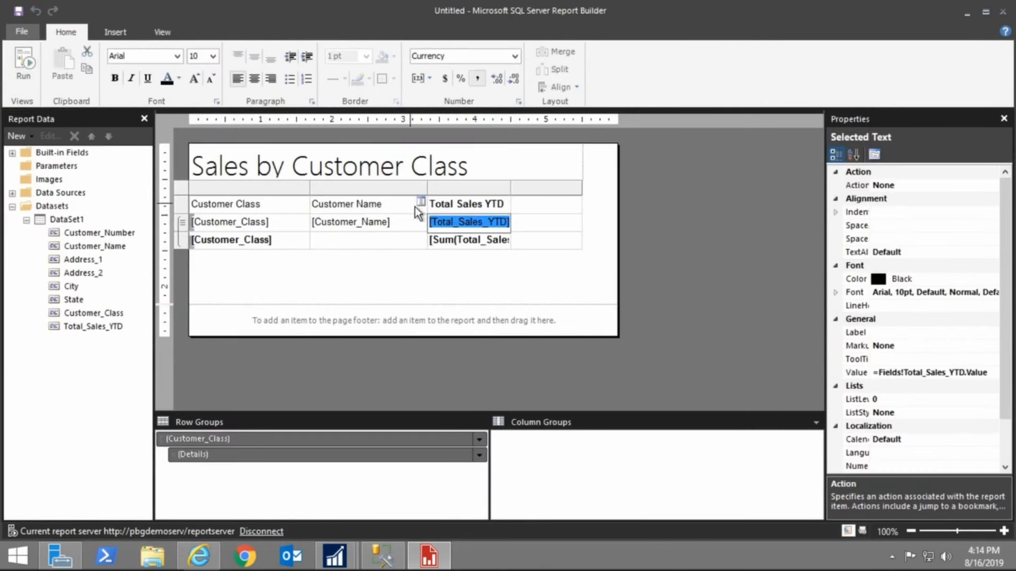
pyautogui.click(388, 245)
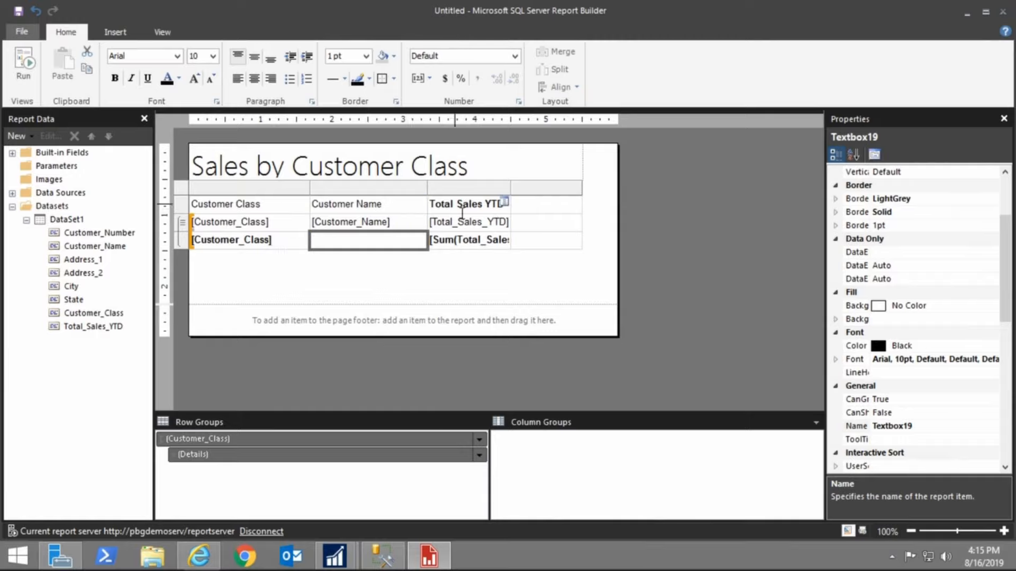
pyautogui.click(28, 91)
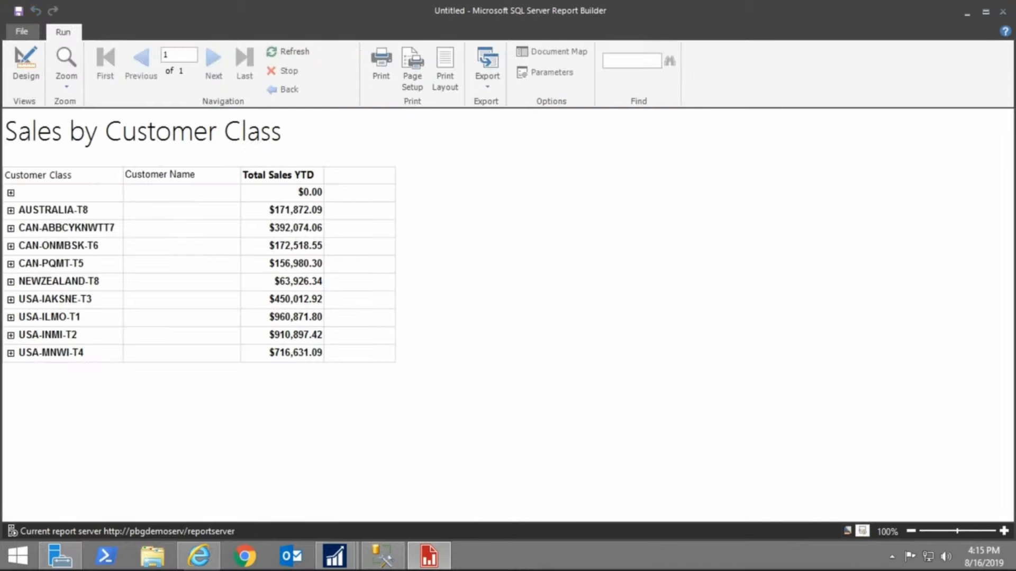
pyautogui.click(27, 77)
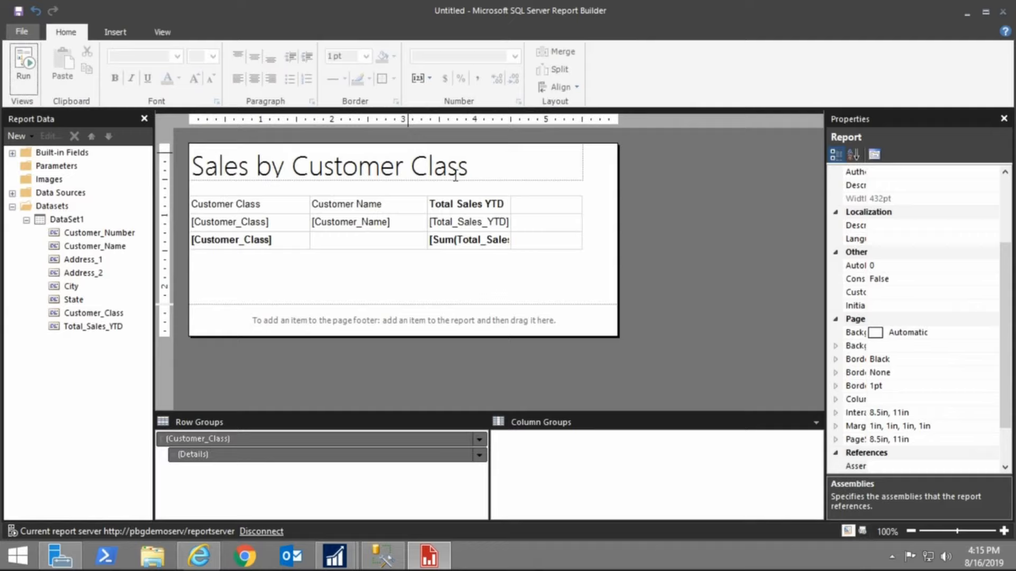
# Delete the empty fourth column from the tablix
pyautogui.click(532, 199)
pyautogui.rightClick(539, 191)
pyautogui.click(593, 217)
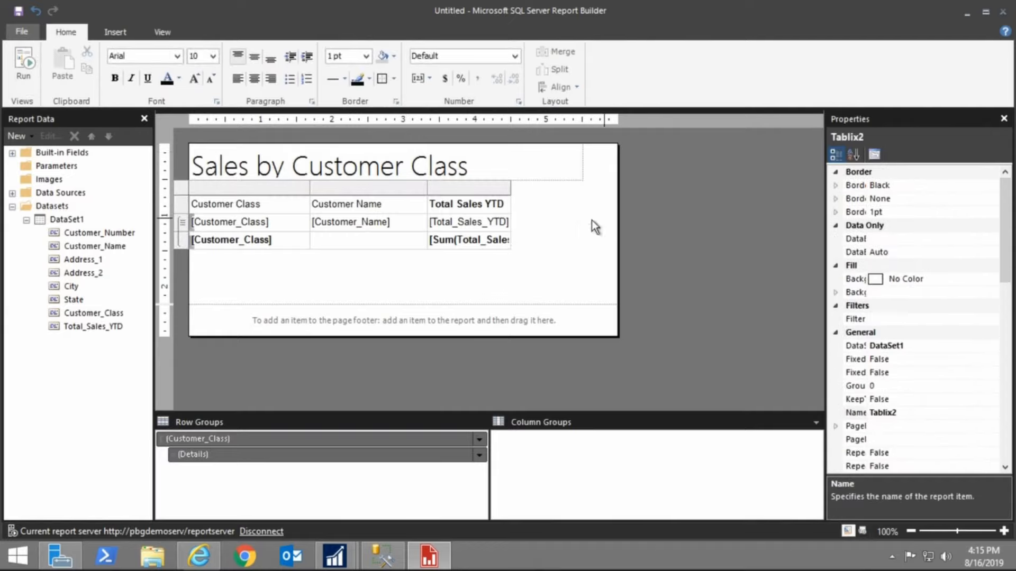
# Make the column header row bold
pyautogui.click(302, 278)
pyautogui.click(263, 206)
pyautogui.click(180, 203)
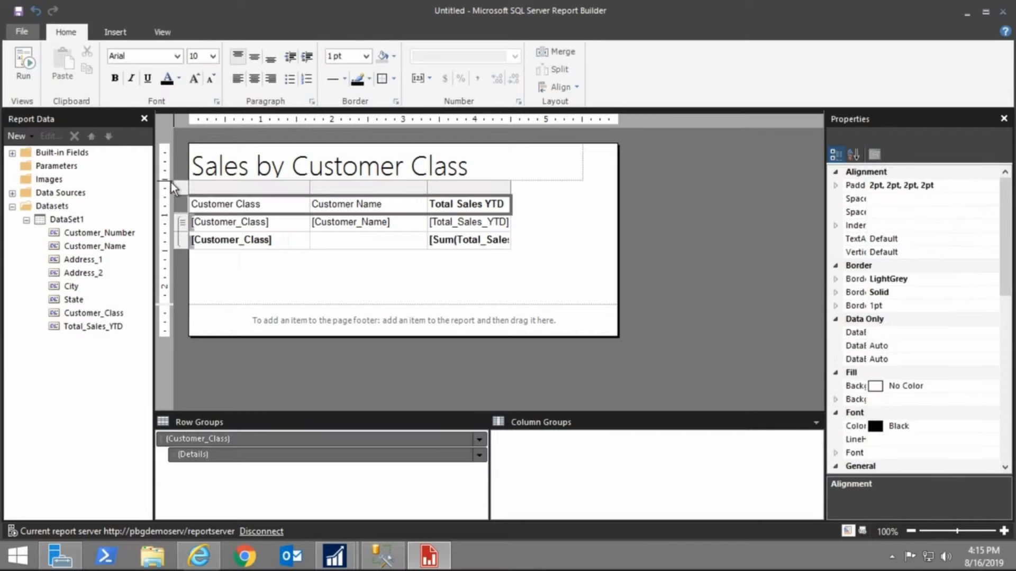
pyautogui.click(115, 78)
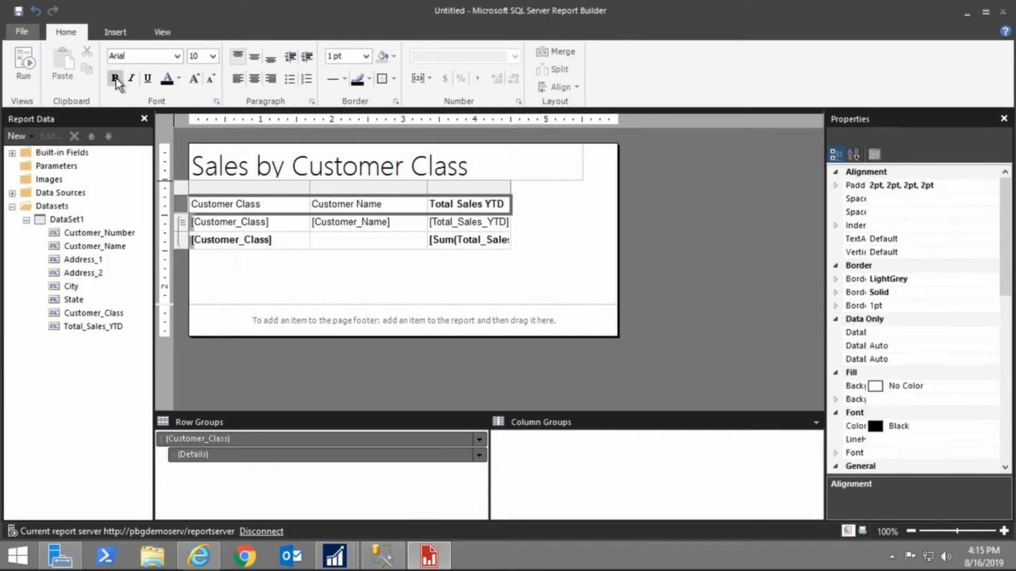
pyautogui.click(303, 237)
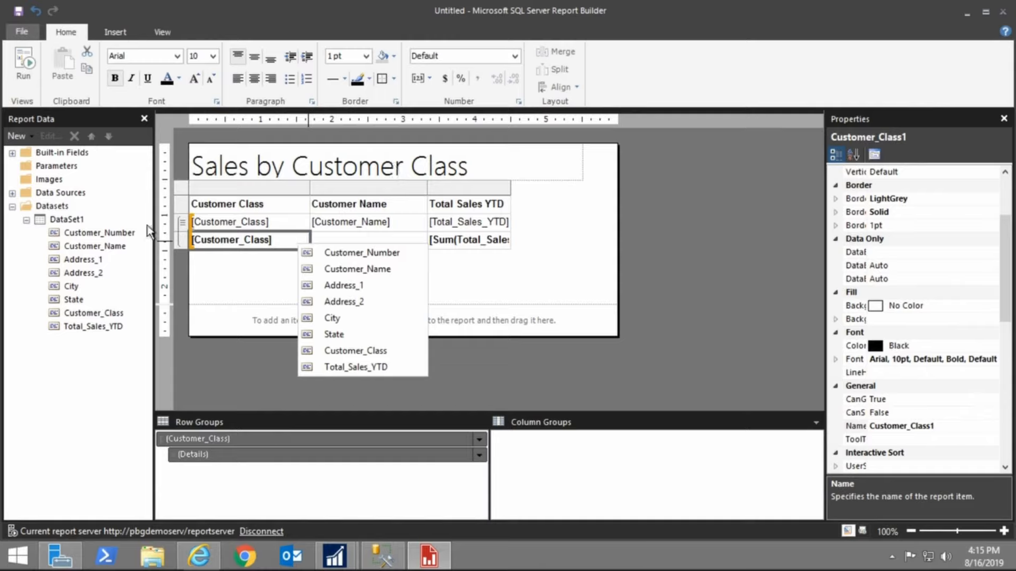
pyautogui.click(22, 31)
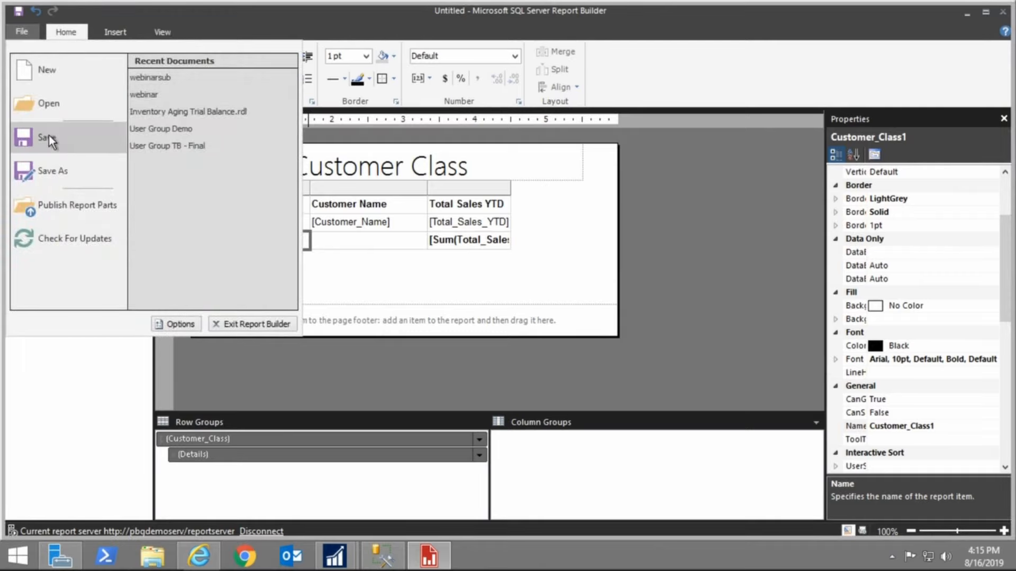
pyautogui.click(49, 136)
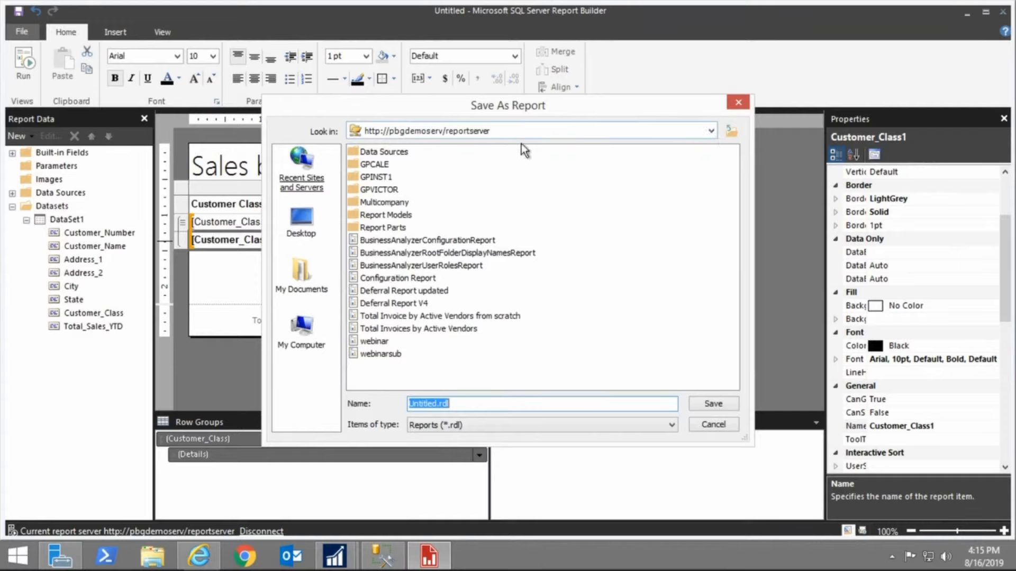
pyautogui.click(385, 180)
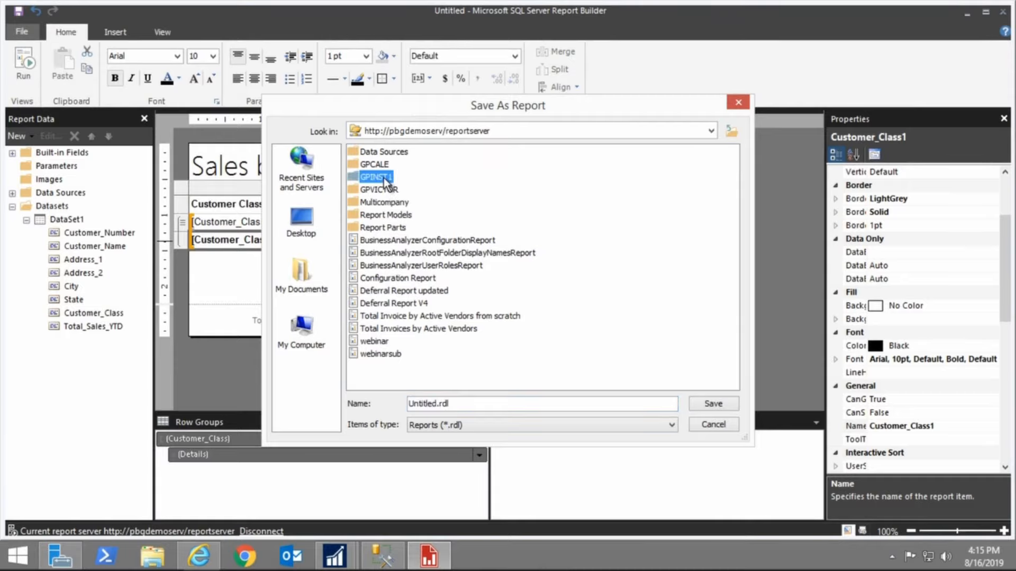
pyautogui.click(384, 342)
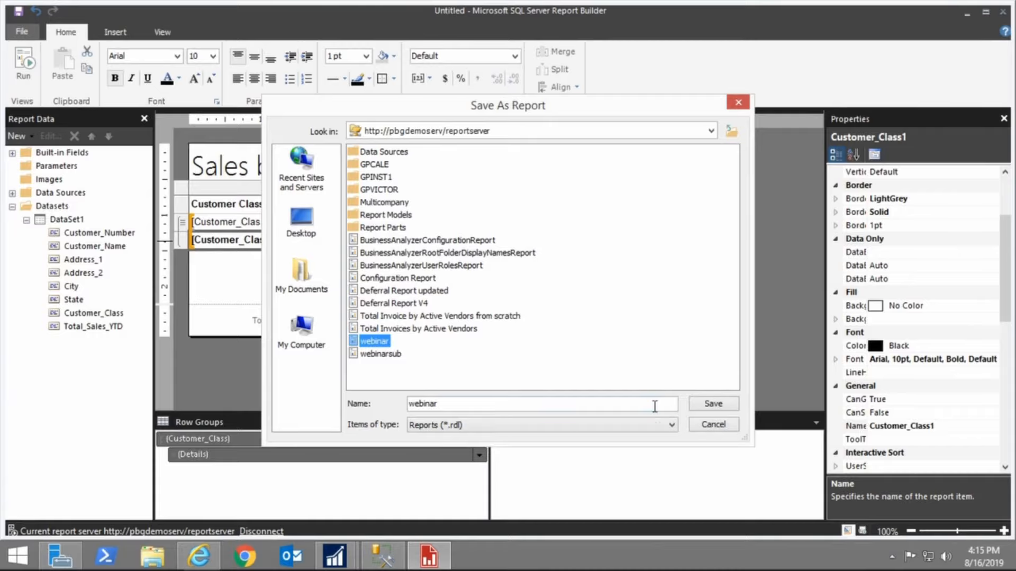
pyautogui.click(724, 424)
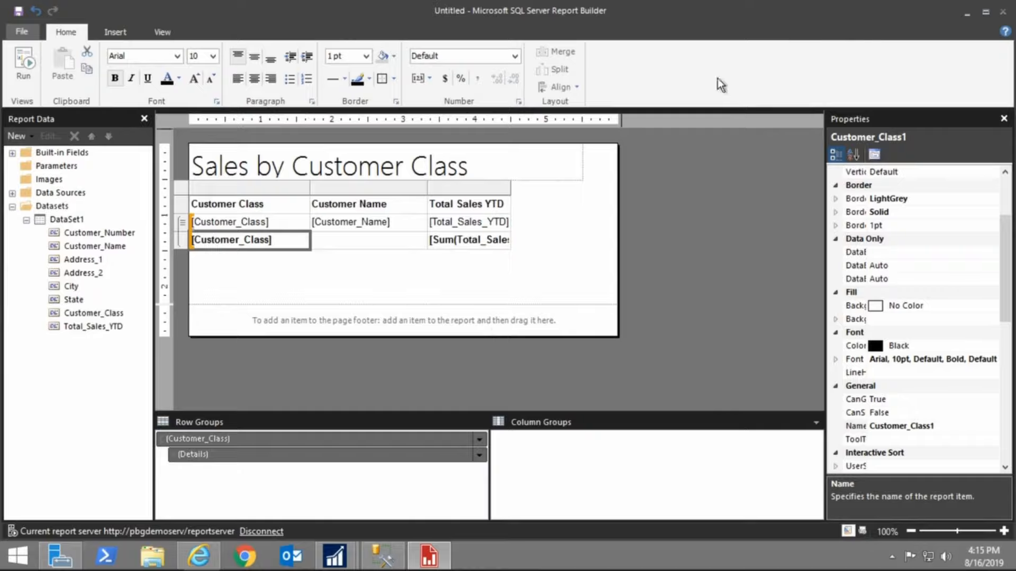
# Minimize Report Builder and switch to the Reporting Services web portal in the browser
pyautogui.click(971, 10)
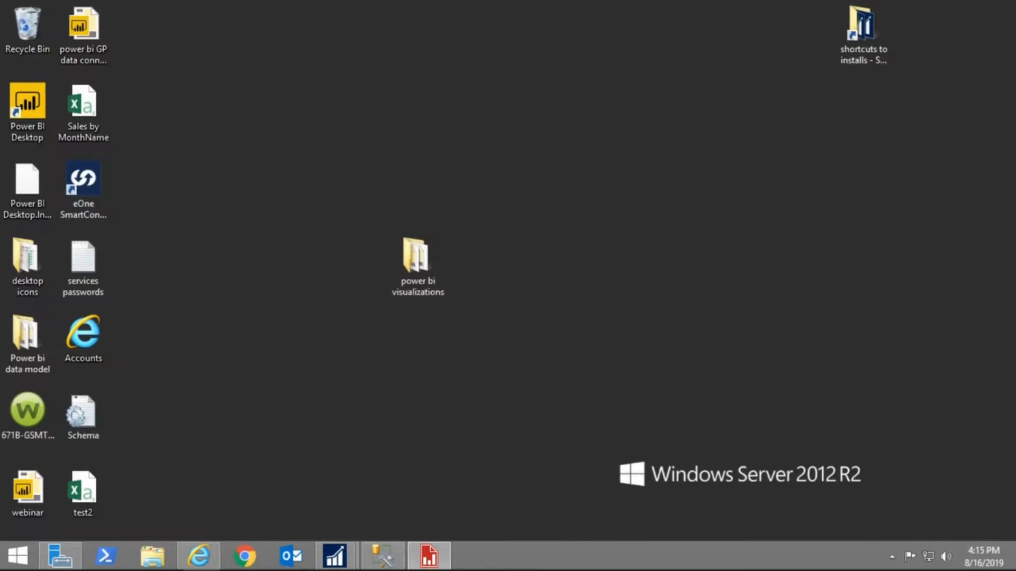
pyautogui.click(212, 563)
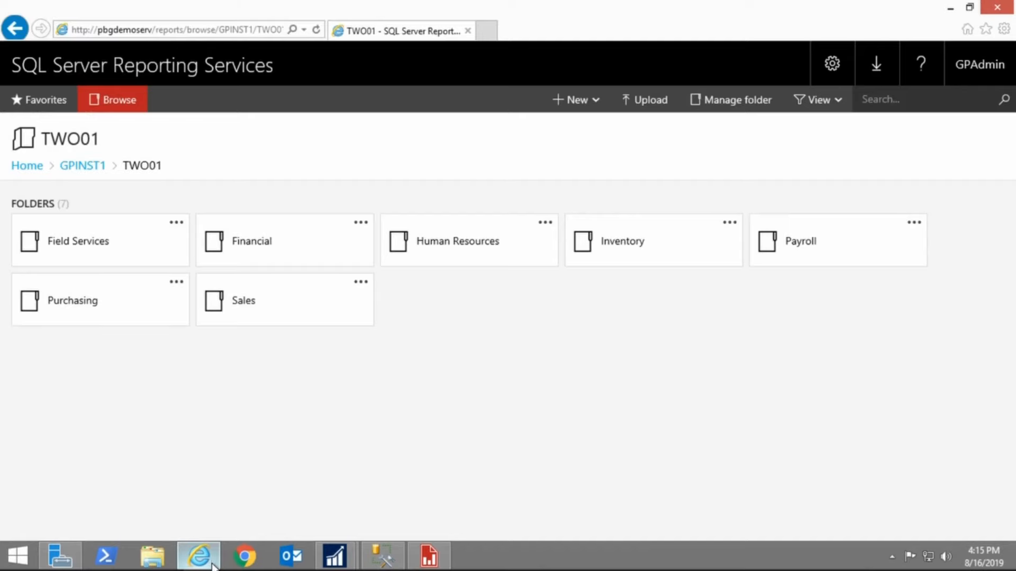
pyautogui.click(85, 166)
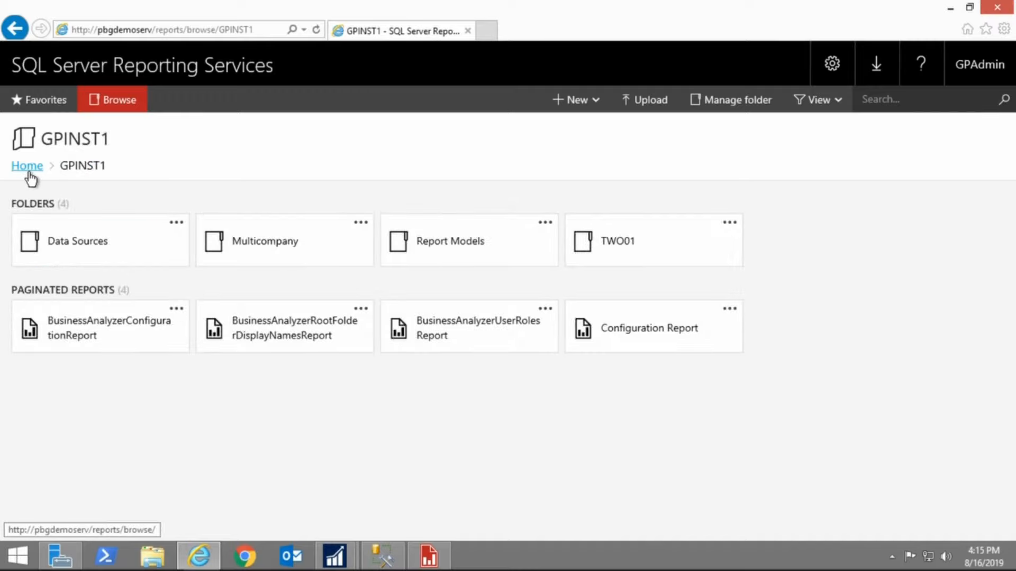
# Open the webinar report from the Home folder and expand a customer class group to check the drill-down
pyautogui.click(29, 167)
pyautogui.scroll(-1, 286, 445)
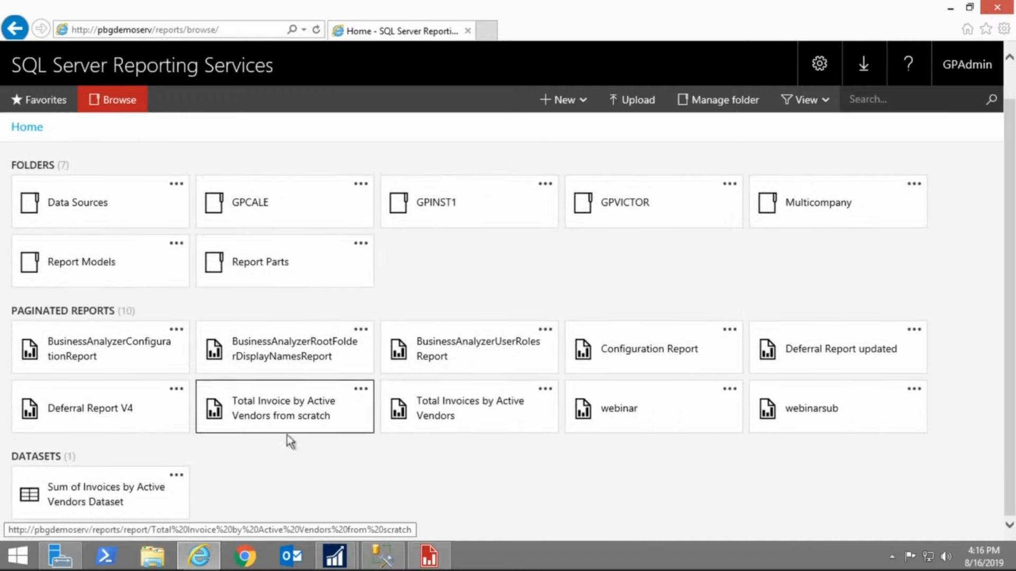
pyautogui.click(647, 409)
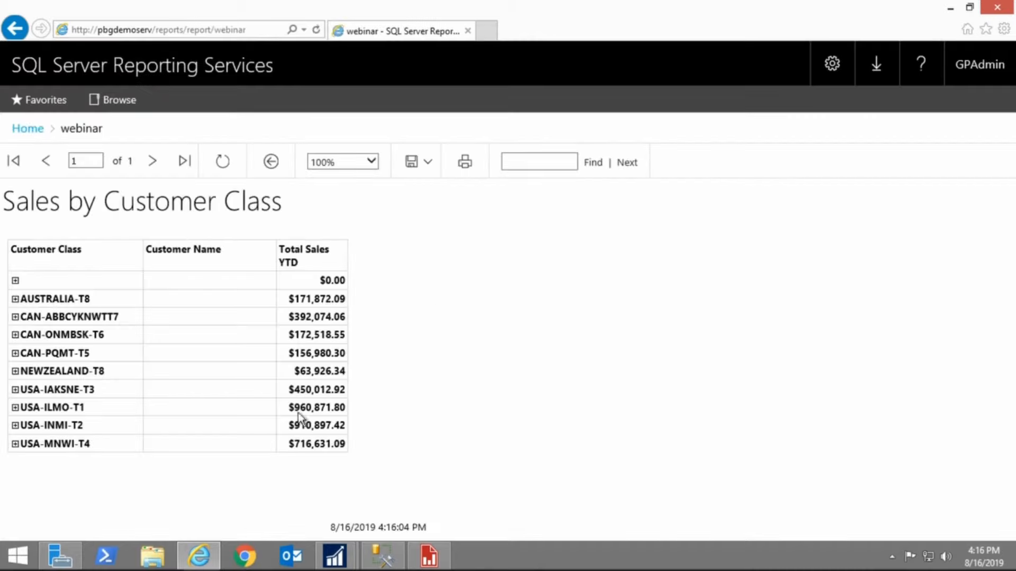
pyautogui.click(16, 371)
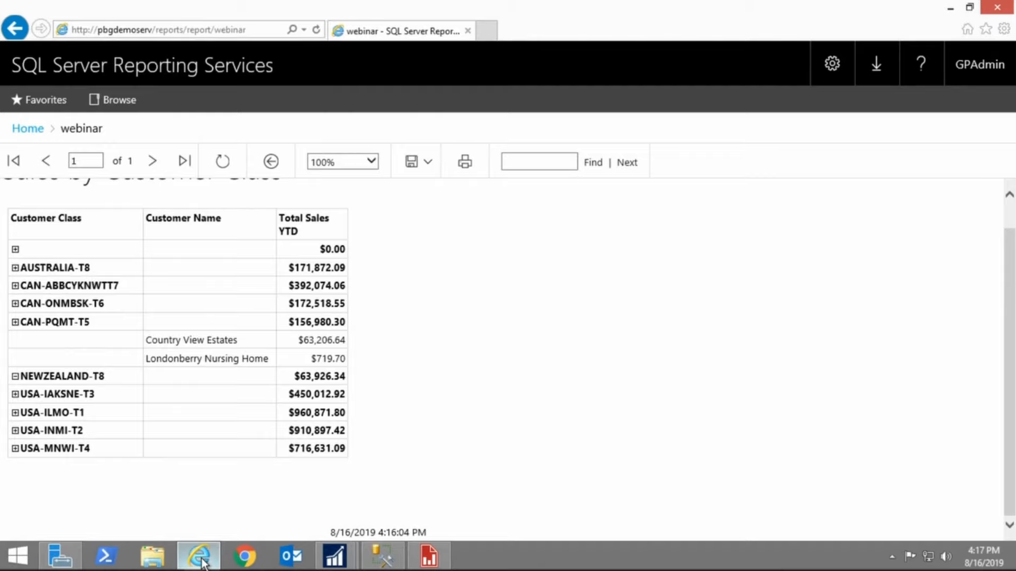
# Return Home and open the data sources page in the webinarsub report's Manage settings
pyautogui.click(31, 131)
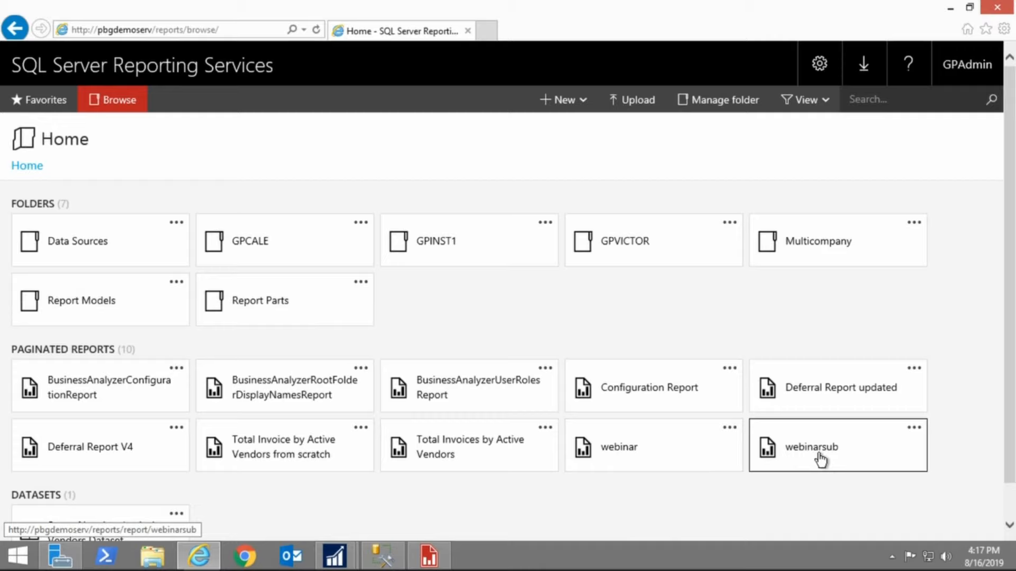
pyautogui.click(914, 428)
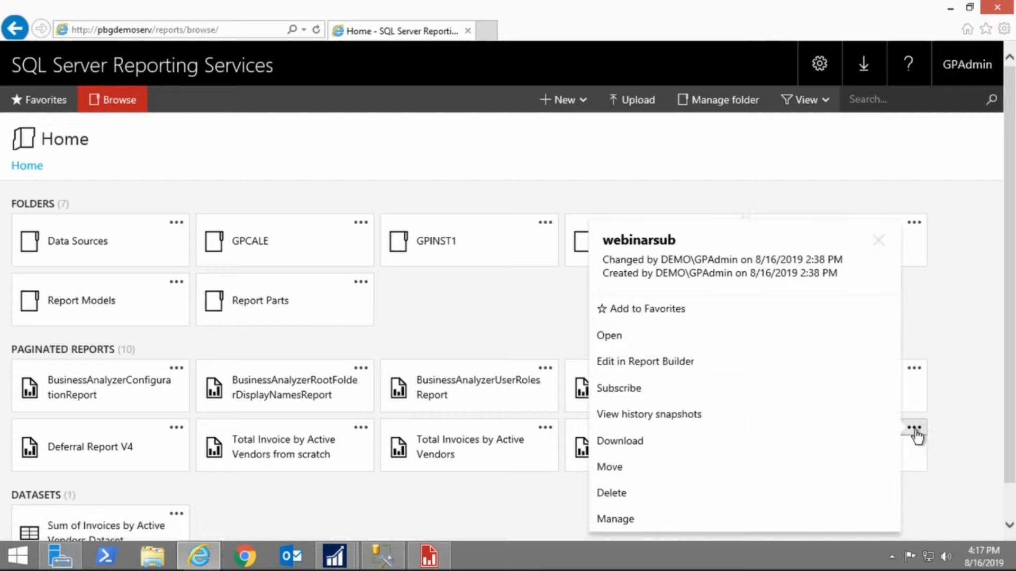
pyautogui.click(654, 525)
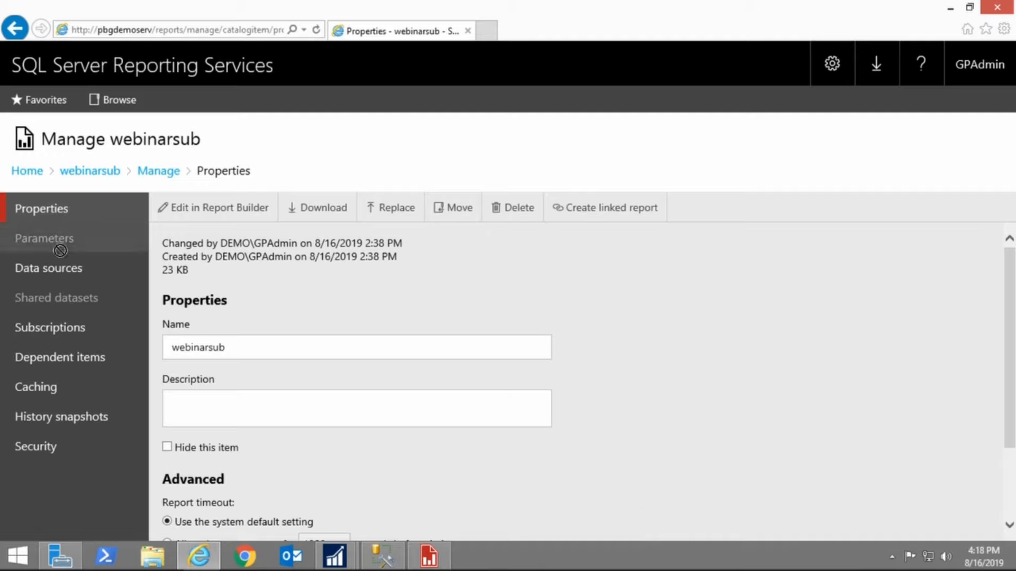
pyautogui.click(24, 274)
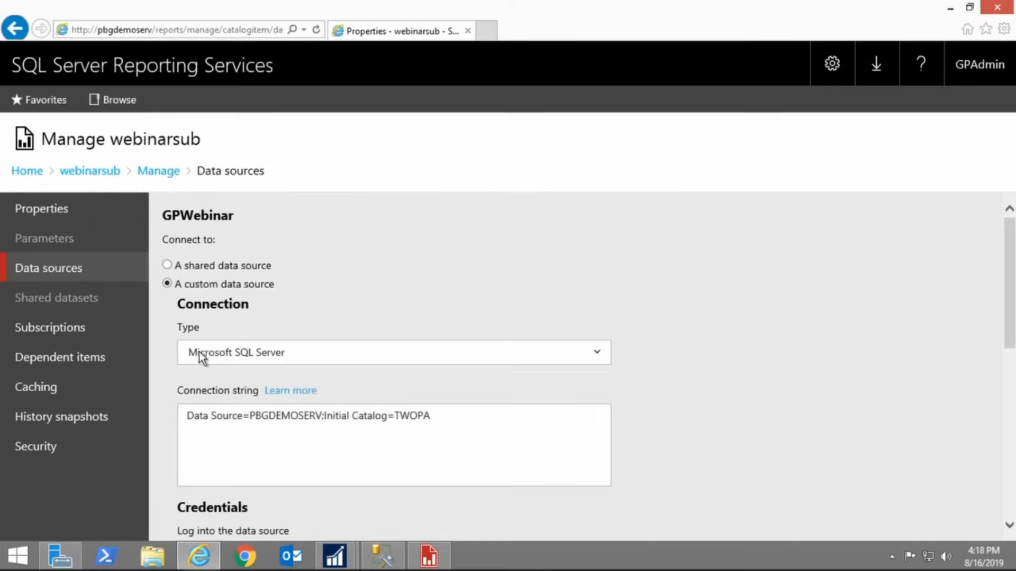
# Review the webinarsub data source connection string and stored credentials settings
pyautogui.scroll(-1, 329, 410)
pyautogui.scroll(-2, 277, 443)
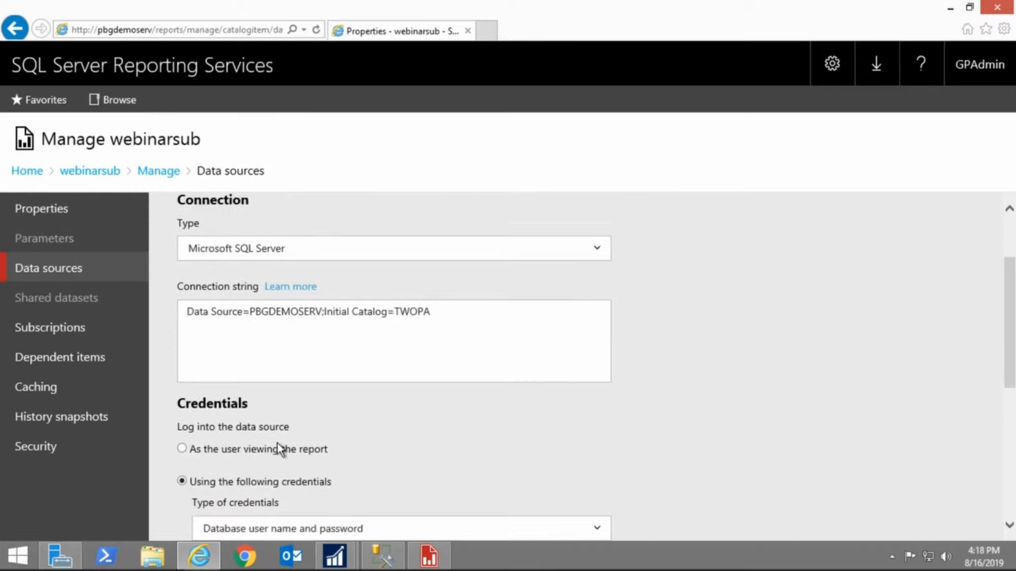
pyautogui.scroll(-2, 618, 470)
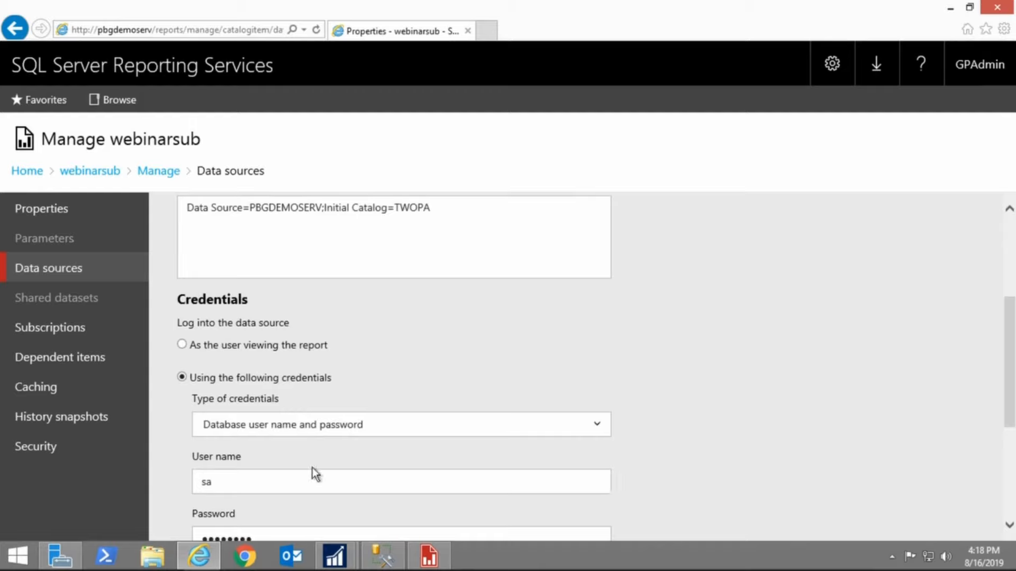
pyautogui.scroll(-2, 215, 386)
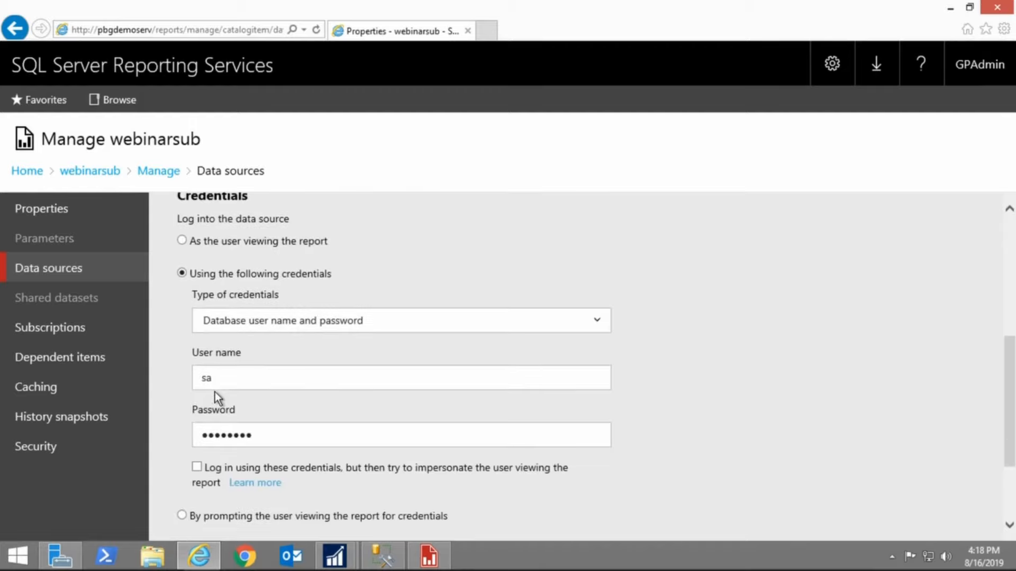
pyautogui.scroll(-1, 265, 517)
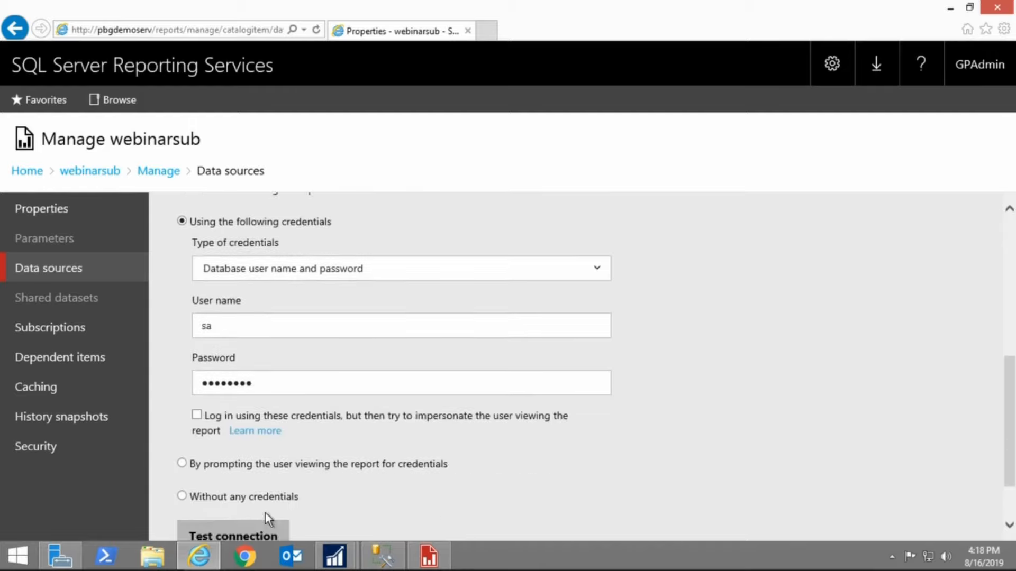
pyautogui.scroll(1, 244, 506)
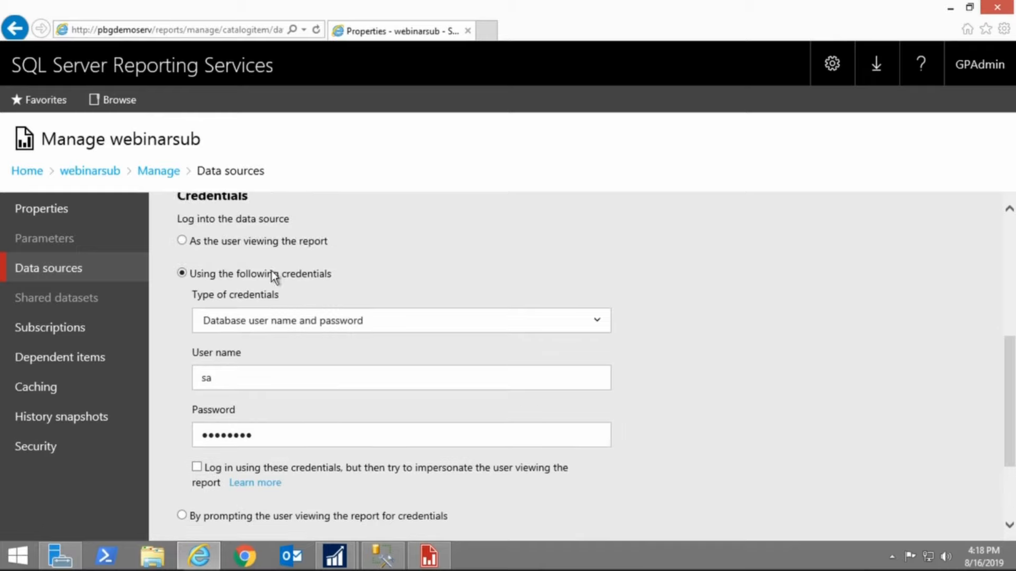
pyautogui.click(310, 325)
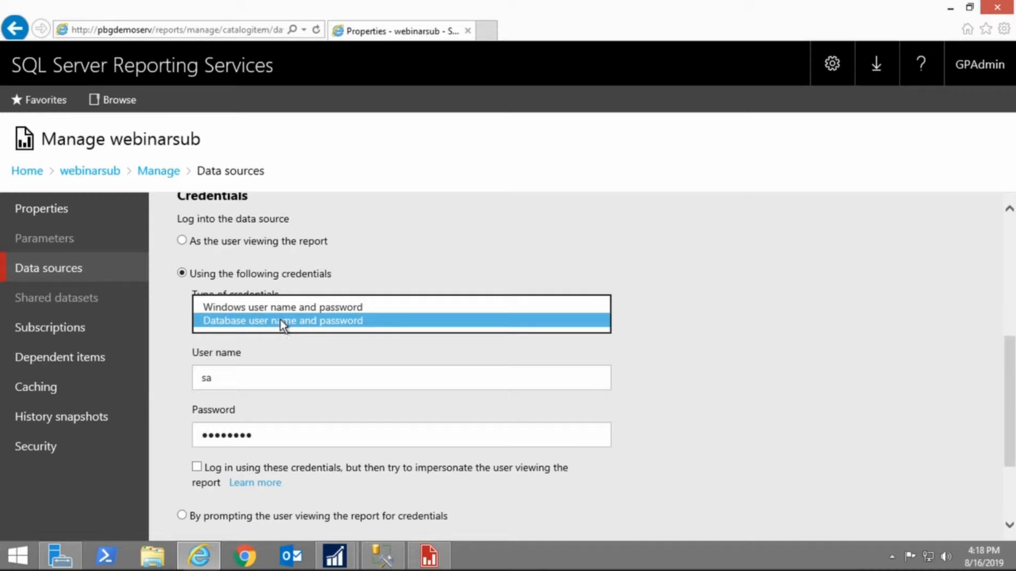
pyautogui.click(281, 320)
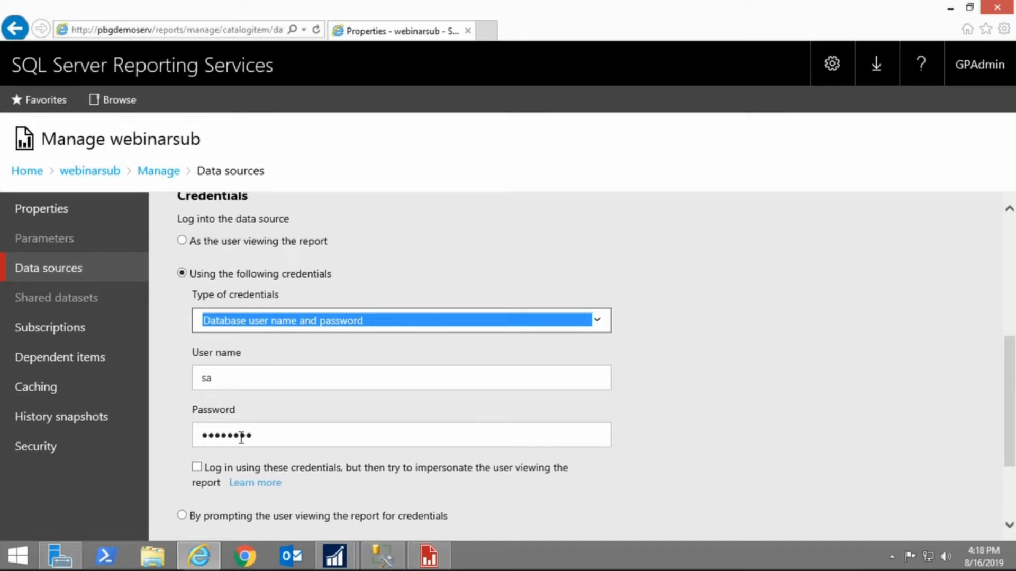
pyautogui.scroll(-2, 241, 439)
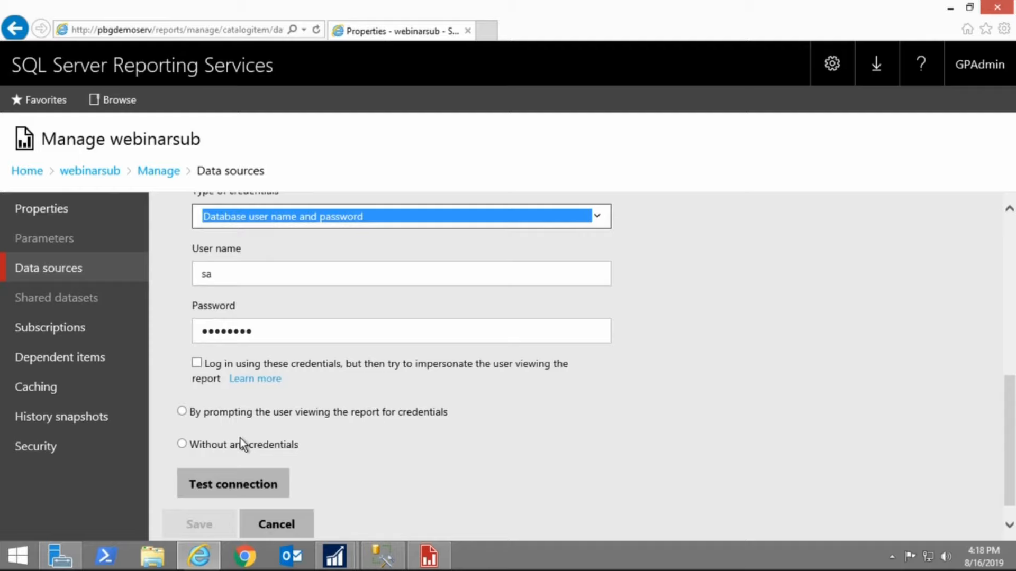
pyautogui.scroll(2, 240, 438)
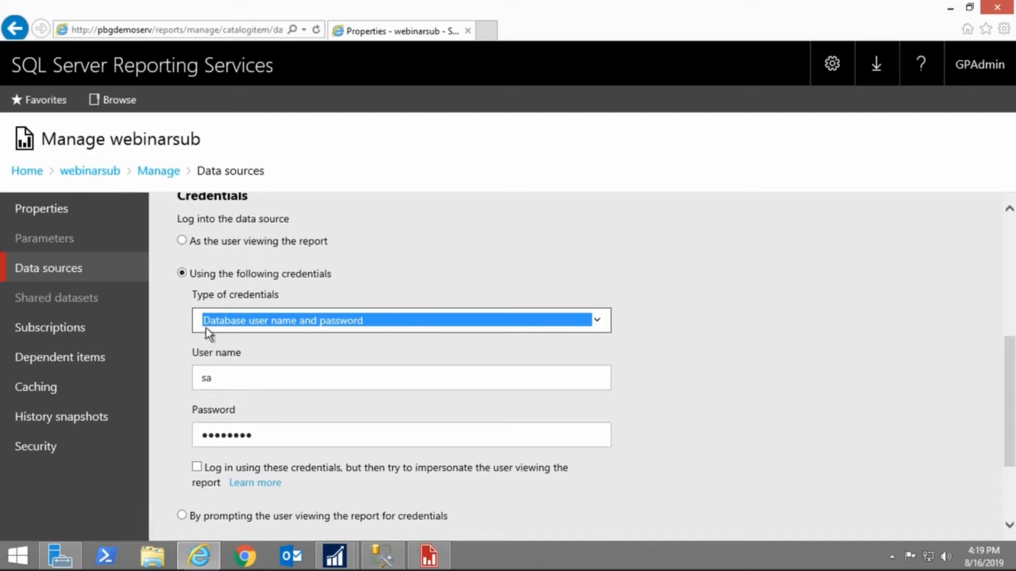
pyautogui.scroll(-1, 190, 394)
pyautogui.scroll(-1, 189, 393)
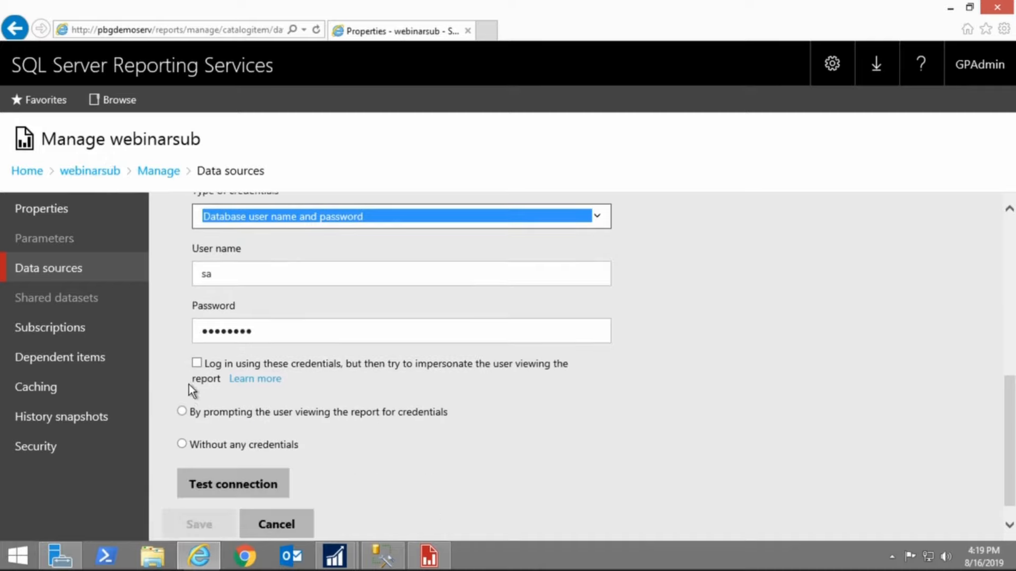
# Test the data source connection and cancel out of the page without saving
pyautogui.click(233, 484)
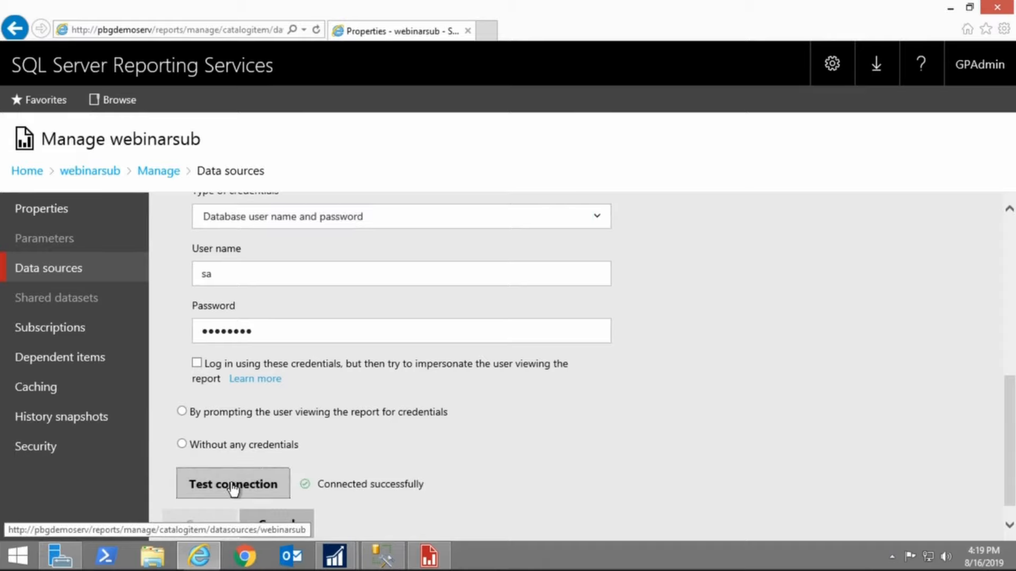
pyautogui.scroll(-1, 291, 516)
pyautogui.click(286, 504)
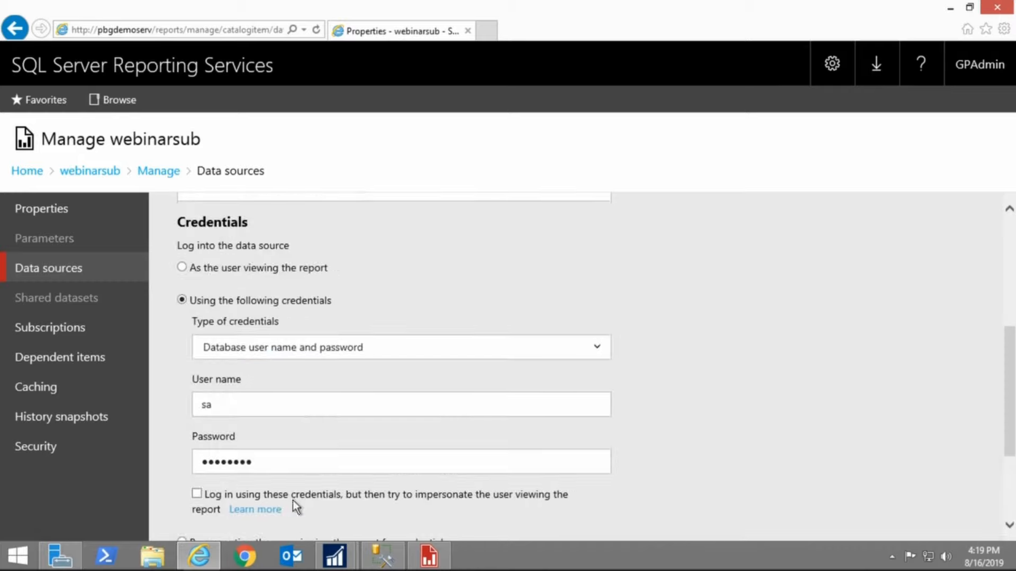
pyautogui.scroll(-5, 290, 500)
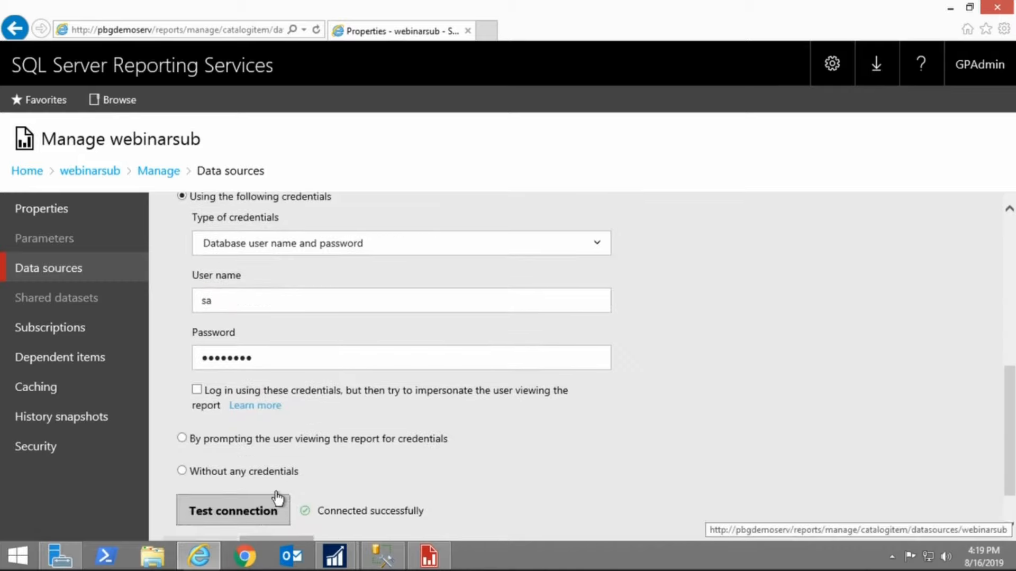
pyautogui.scroll(-1, 277, 497)
pyautogui.click(275, 498)
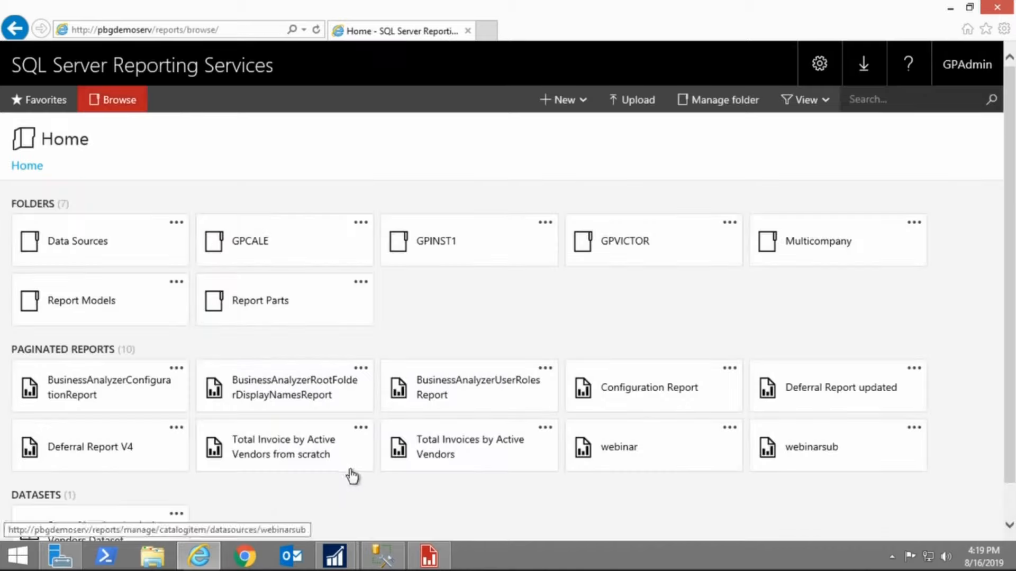
# Start a new subscription for the webinarsub report and enter test 1 as its description
pyautogui.click(915, 430)
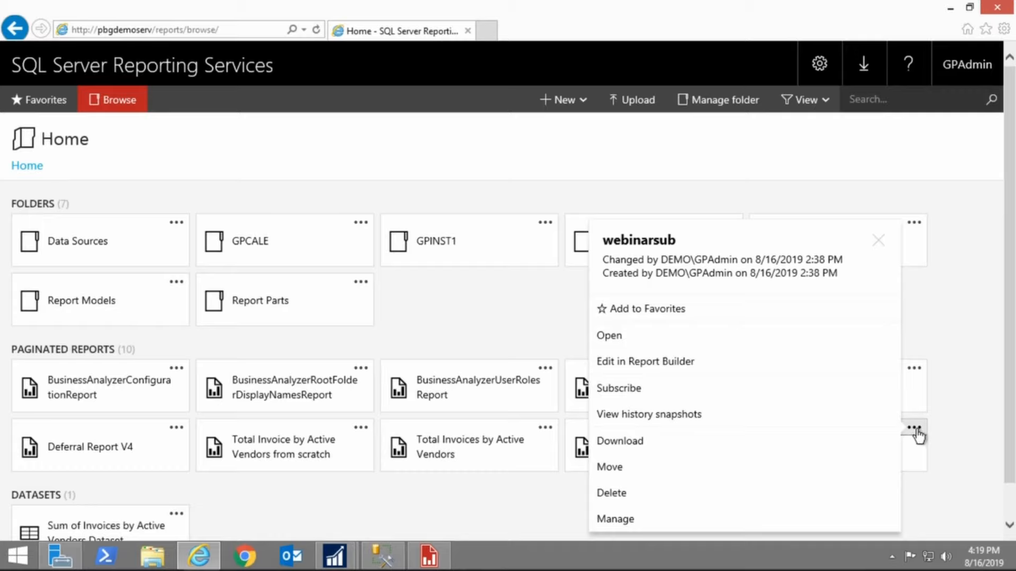
pyautogui.click(619, 390)
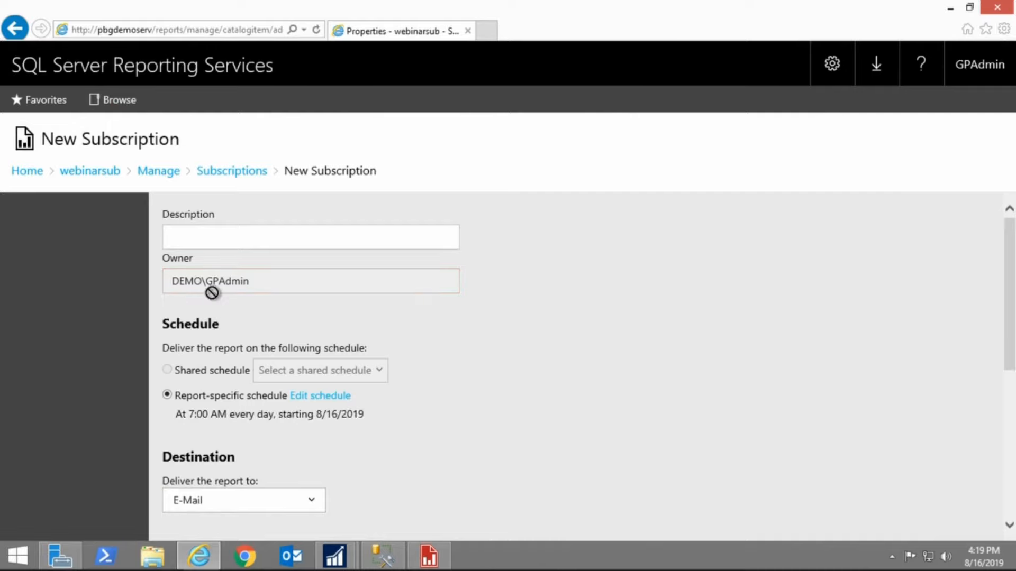
pyautogui.scroll(-2, 187, 339)
pyautogui.scroll(-2, 187, 340)
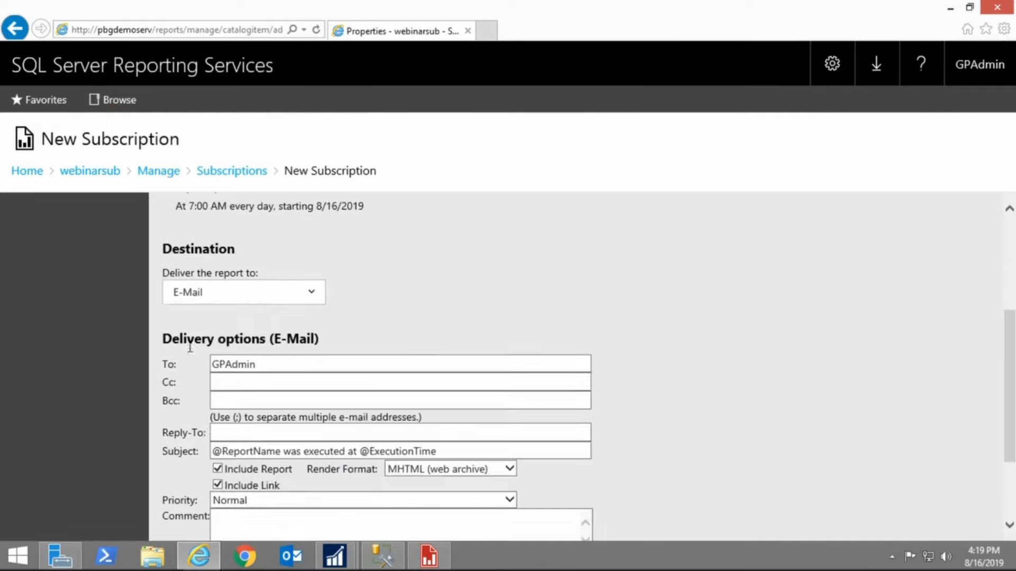
pyautogui.scroll(2, 211, 298)
pyautogui.scroll(2, 217, 316)
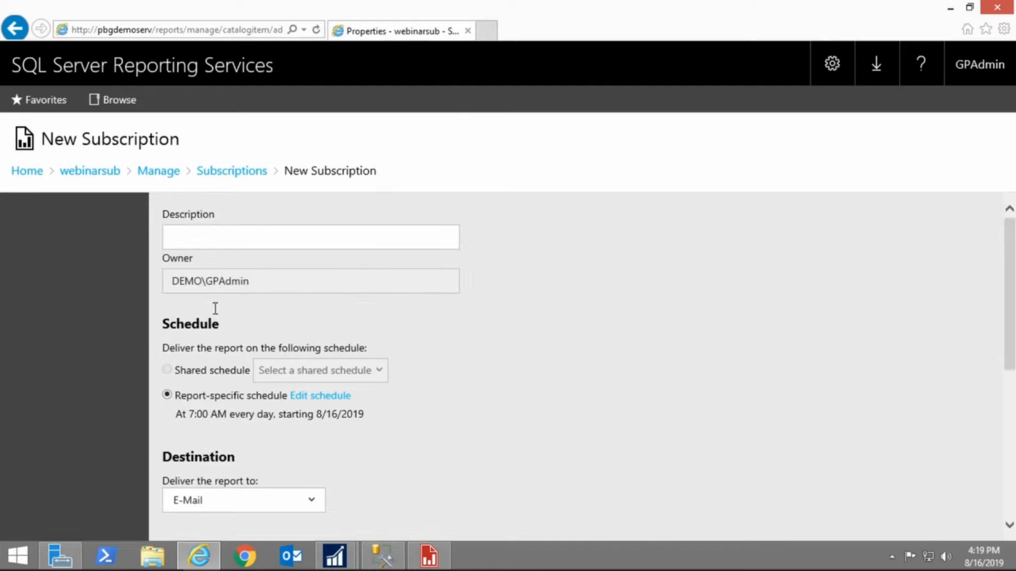
pyautogui.click(210, 241)
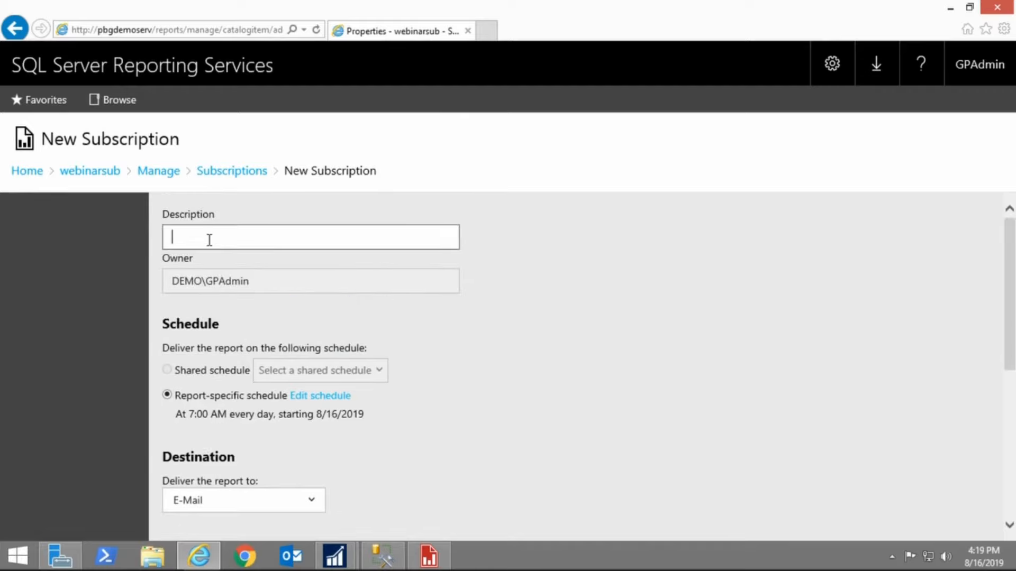
pyautogui.write('test 1')
# Edit the report-specific schedule to run on the following days, clearing Sunday and Monday
pyautogui.click(436, 370)
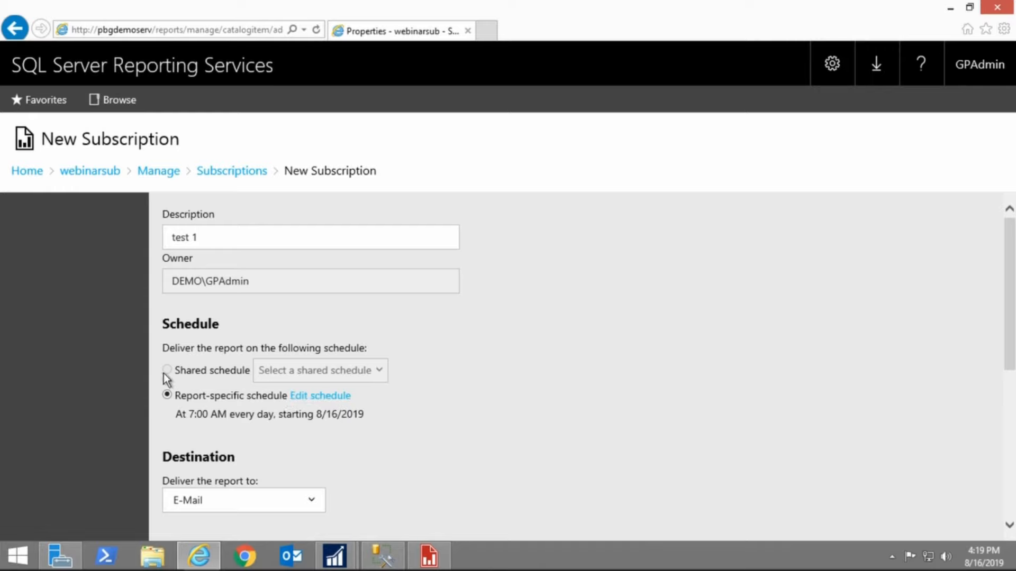
pyautogui.click(310, 398)
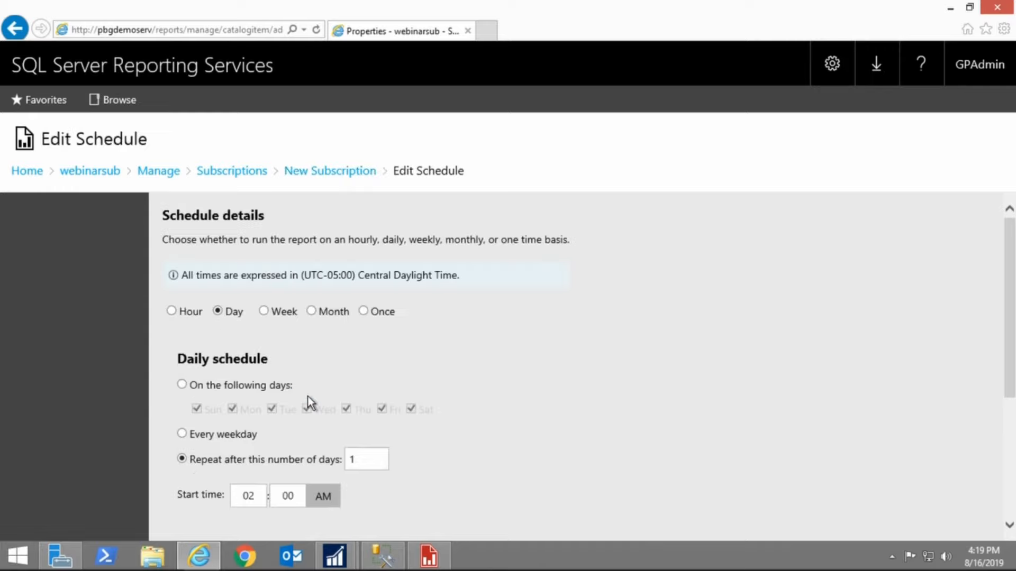
pyautogui.click(182, 385)
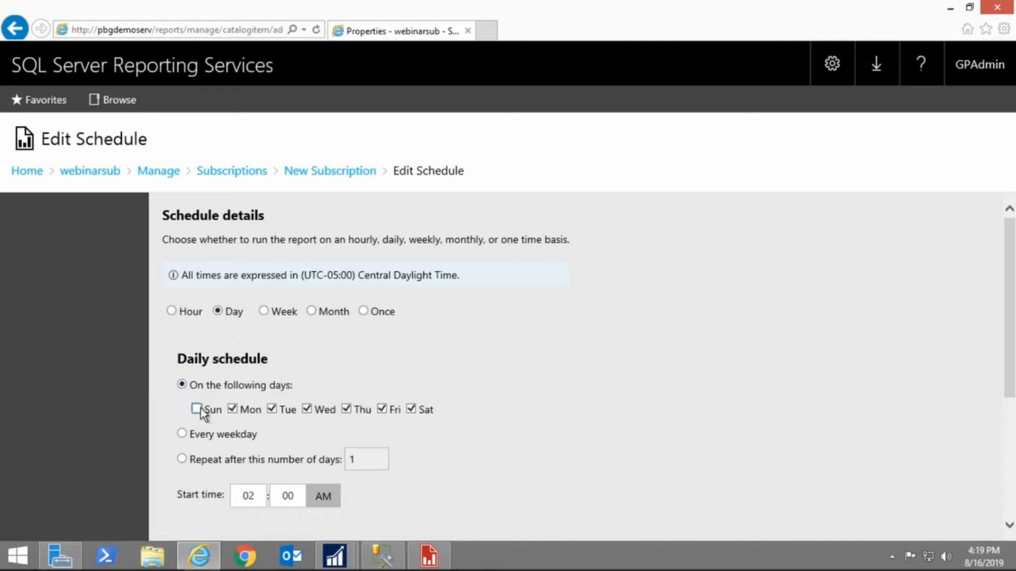
pyautogui.click(233, 409)
# Set the schedule's start time hour to 7 AM
pyautogui.scroll(-1, 353, 432)
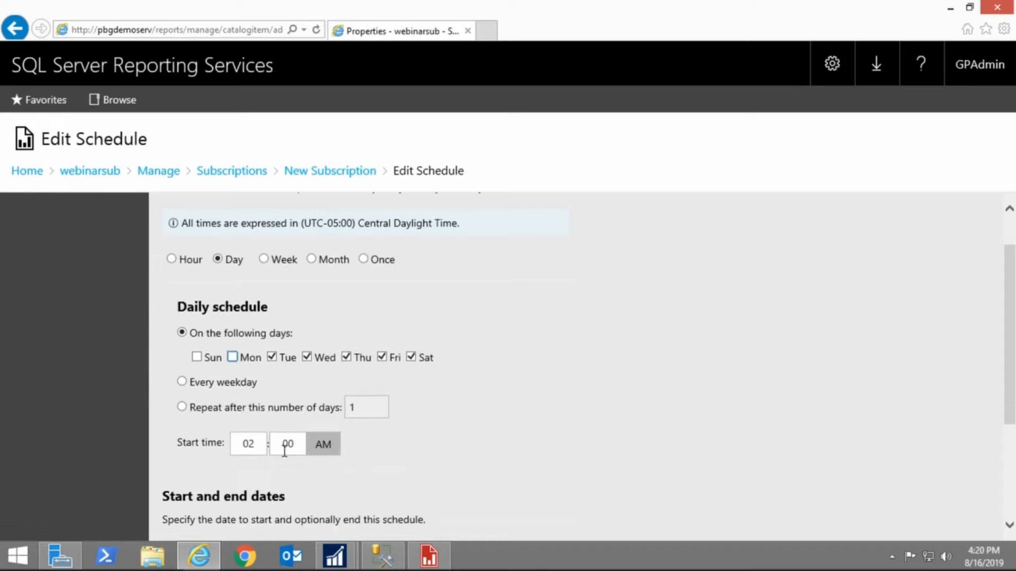
pyautogui.click(251, 442)
pyautogui.moveTo(241, 444); pyautogui.dragTo(264, 451)
pyautogui.write('7')
pyautogui.scroll(-3, 331, 391)
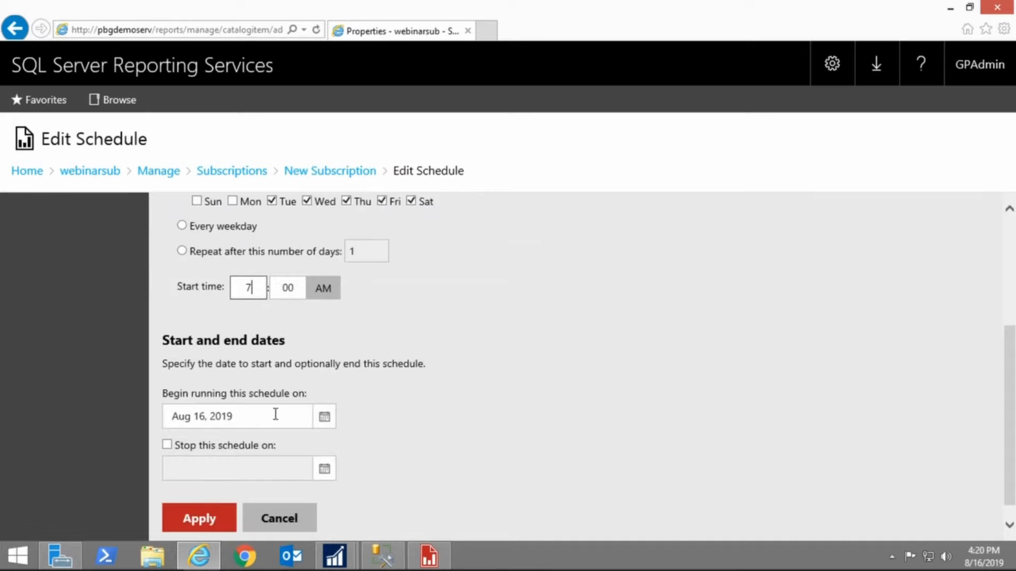
pyautogui.scroll(-1, 267, 423)
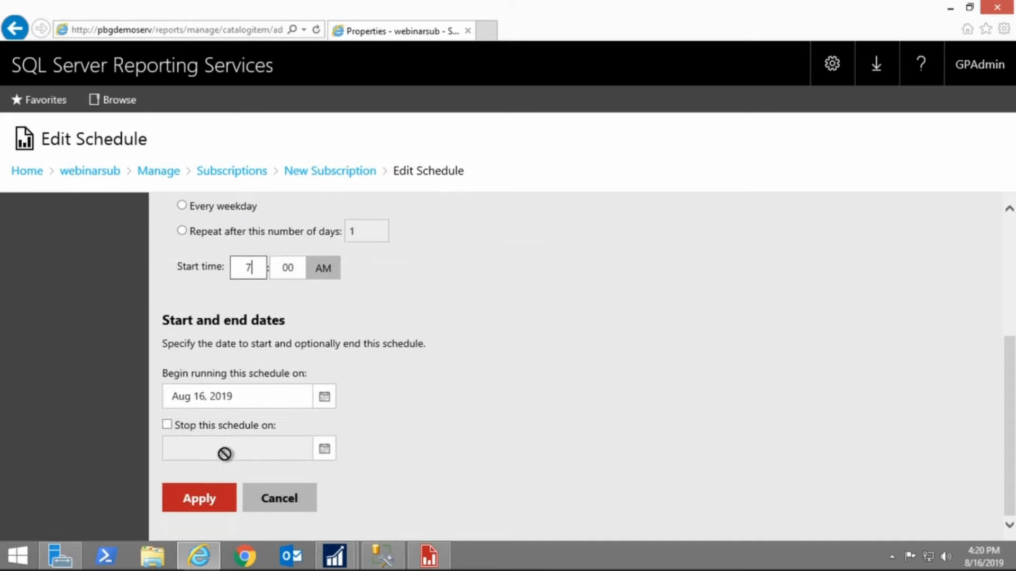
# Apply the edited schedule and replace the default To recipient with the recipients' e-mail addresses, separated by semicolons
pyautogui.click(219, 500)
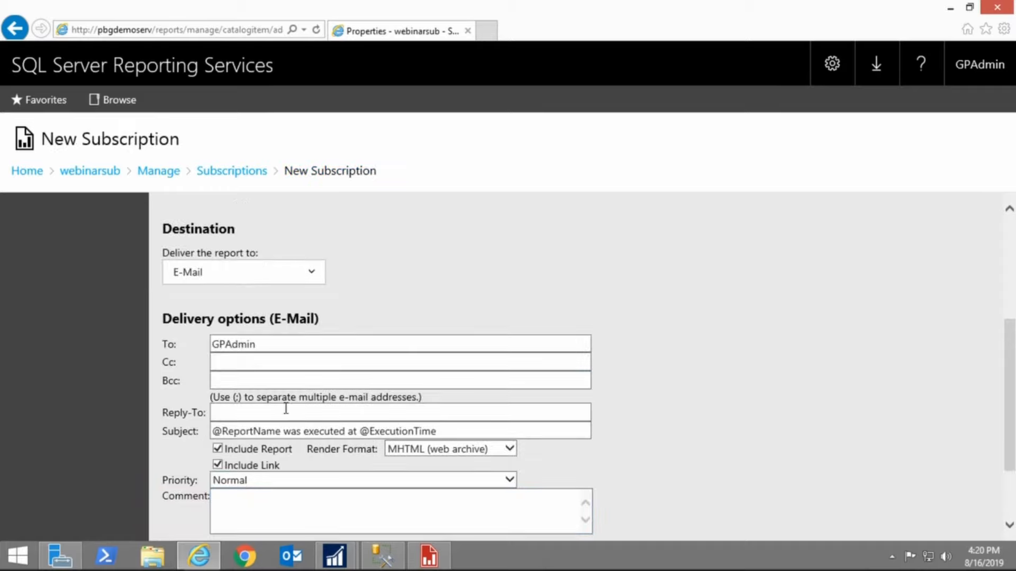
pyautogui.scroll(-1, 227, 384)
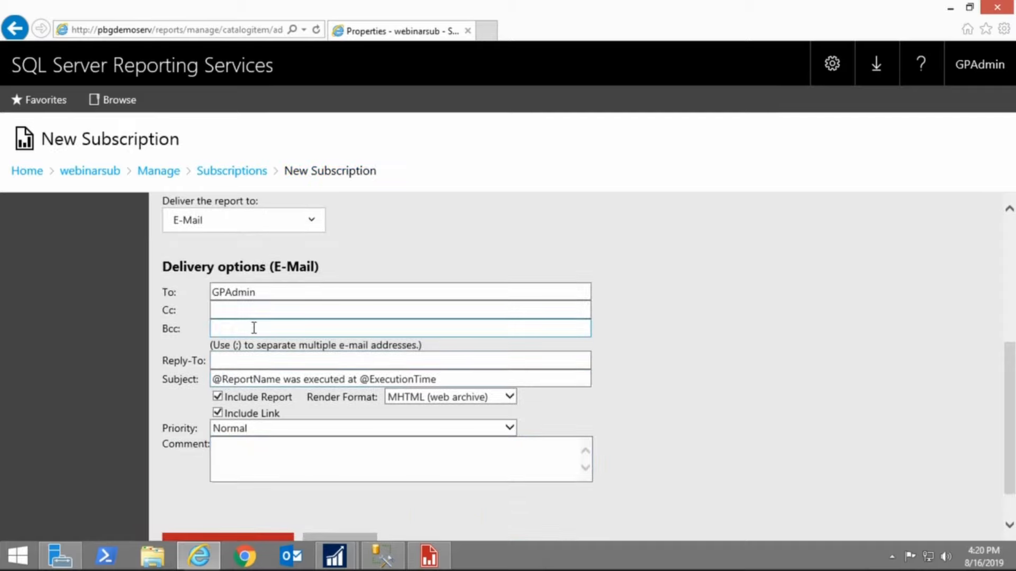
pyautogui.click(265, 292)
pyautogui.moveTo(265, 292); pyautogui.dragTo(197, 295)
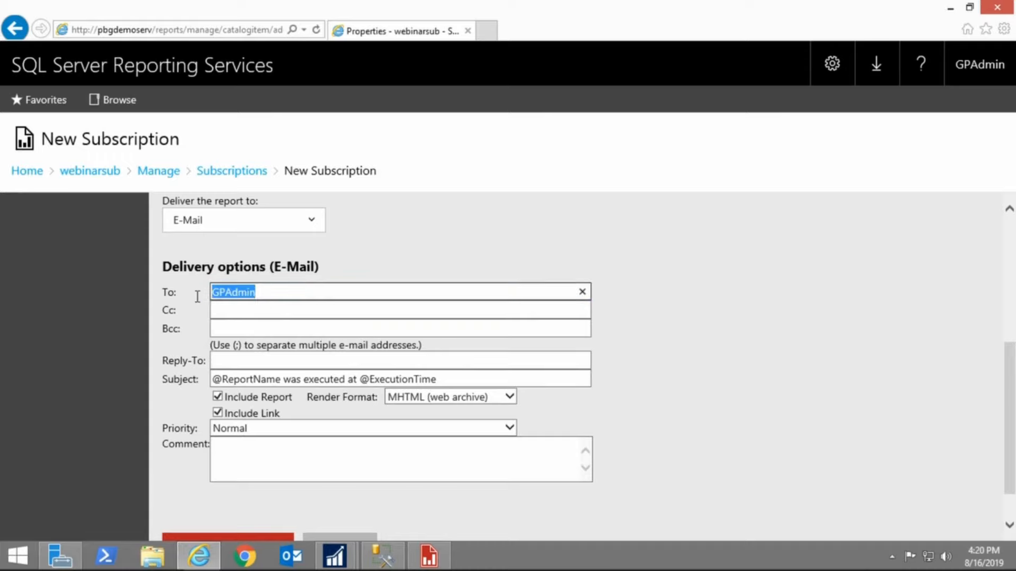
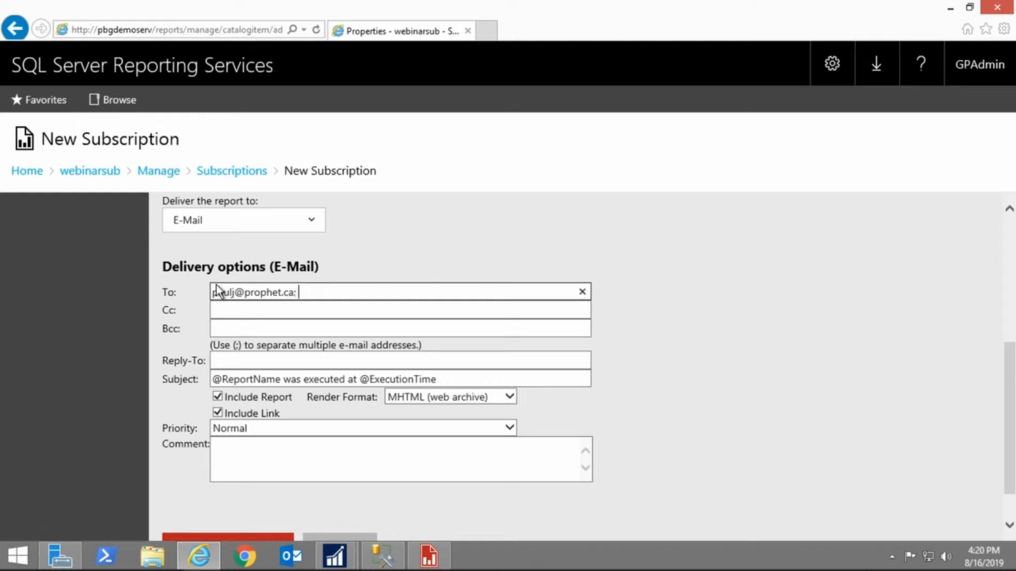
pyautogui.write(' calet')
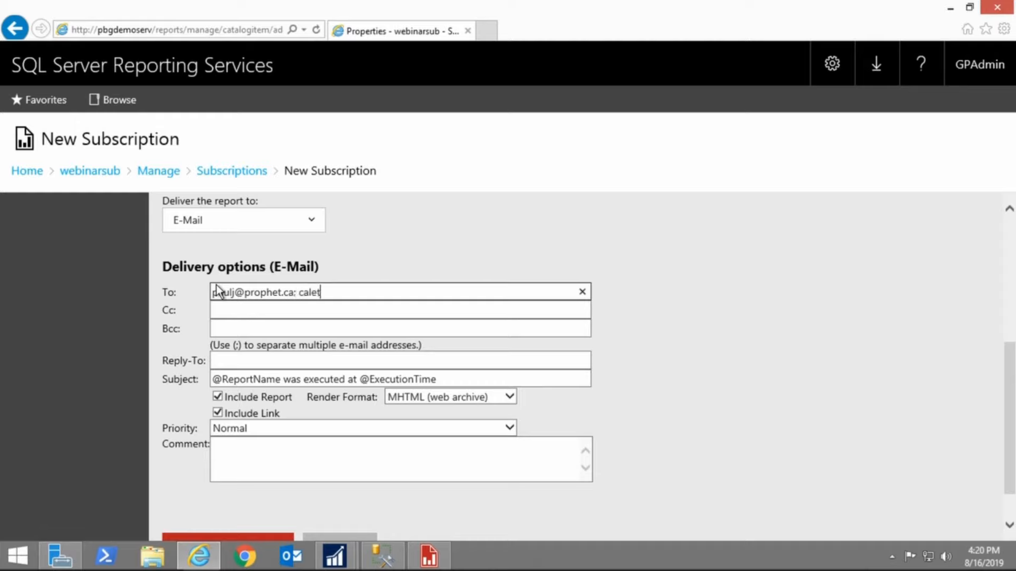